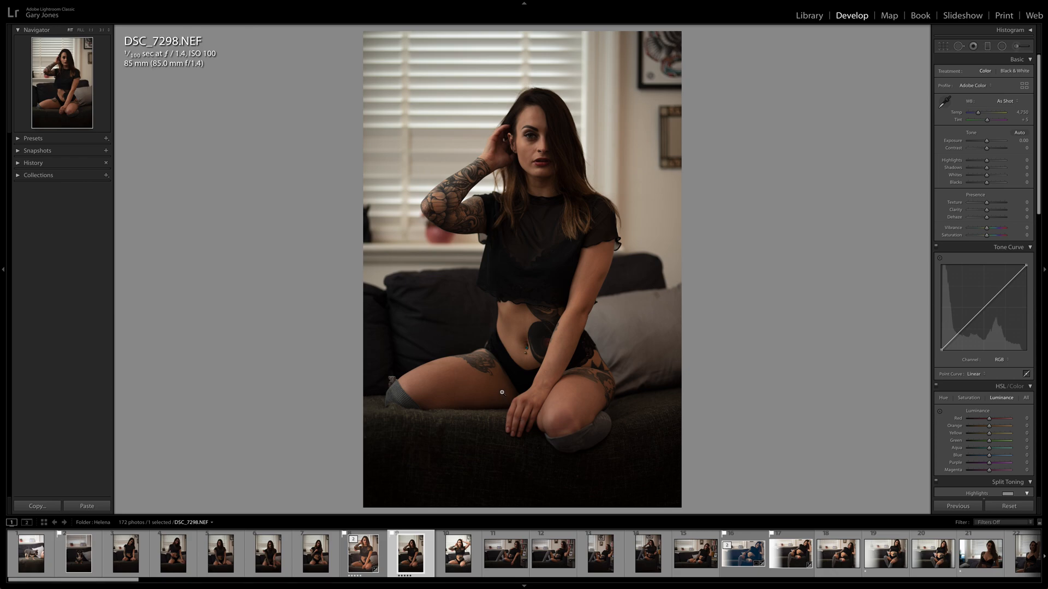
Step: Compare the edited version DSC_7298-Edit.tif with the unedited DSC_7298.NEF, ending on the raw file
left_click(365, 558)
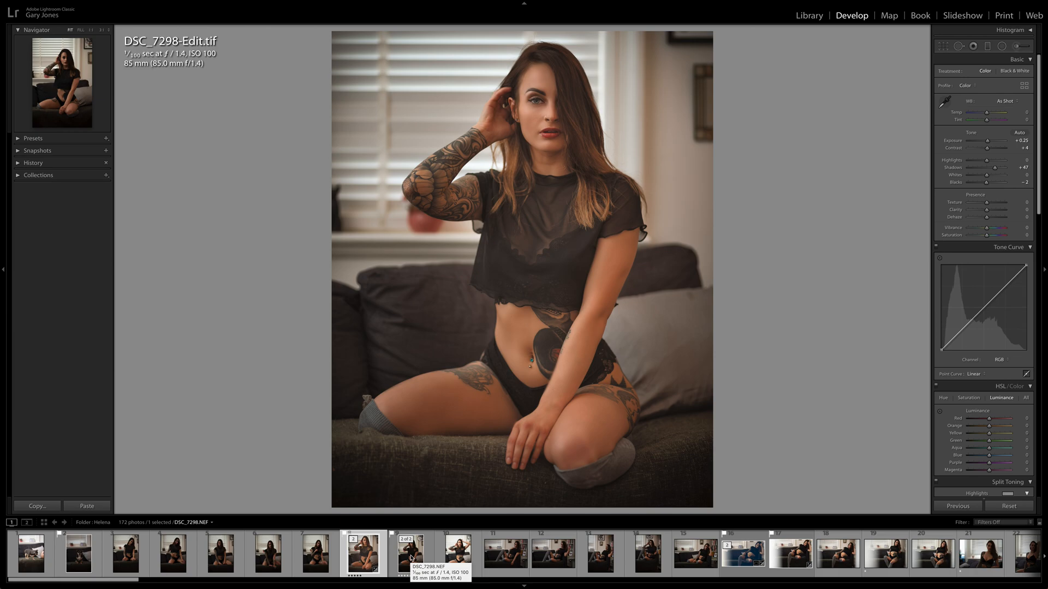
left_click(411, 558)
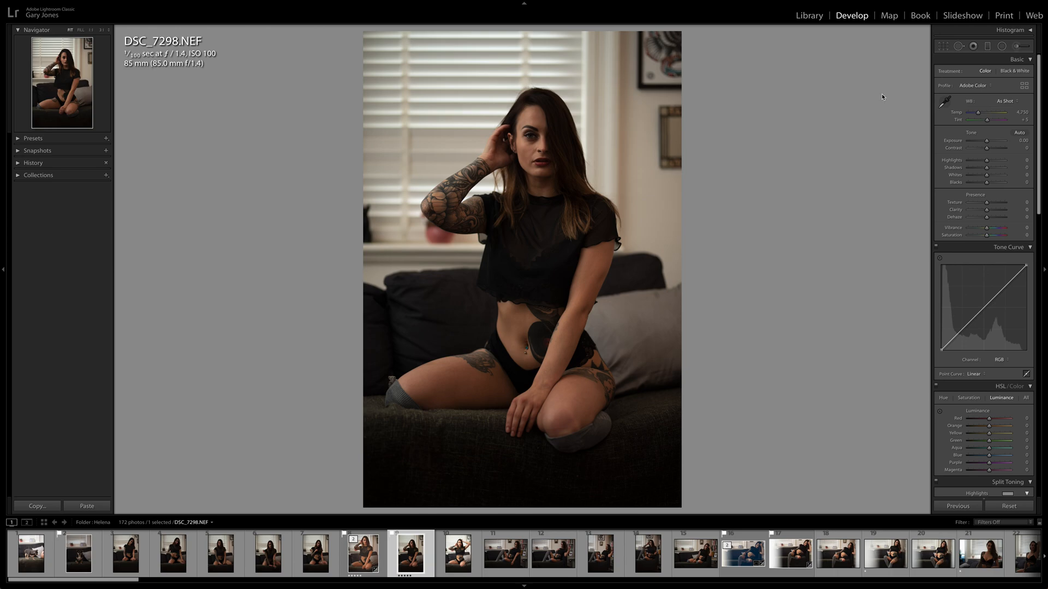
Step: Crop the raw portrait to the 4 x 5 / 8 x 10 aspect ratio, tightening the frame slightly around the model
left_click(943, 46)
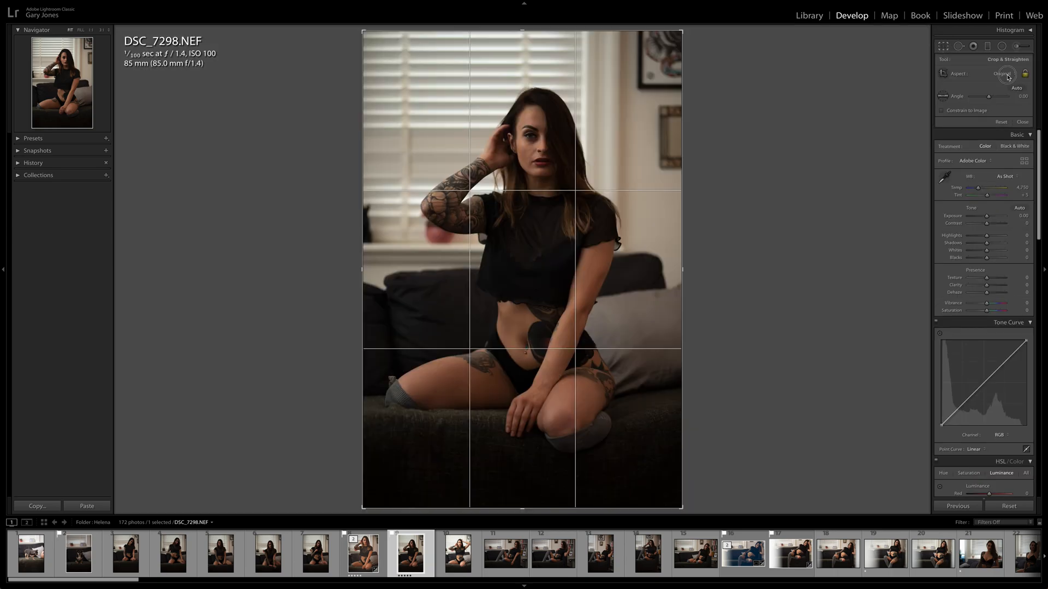
left_click(1007, 74)
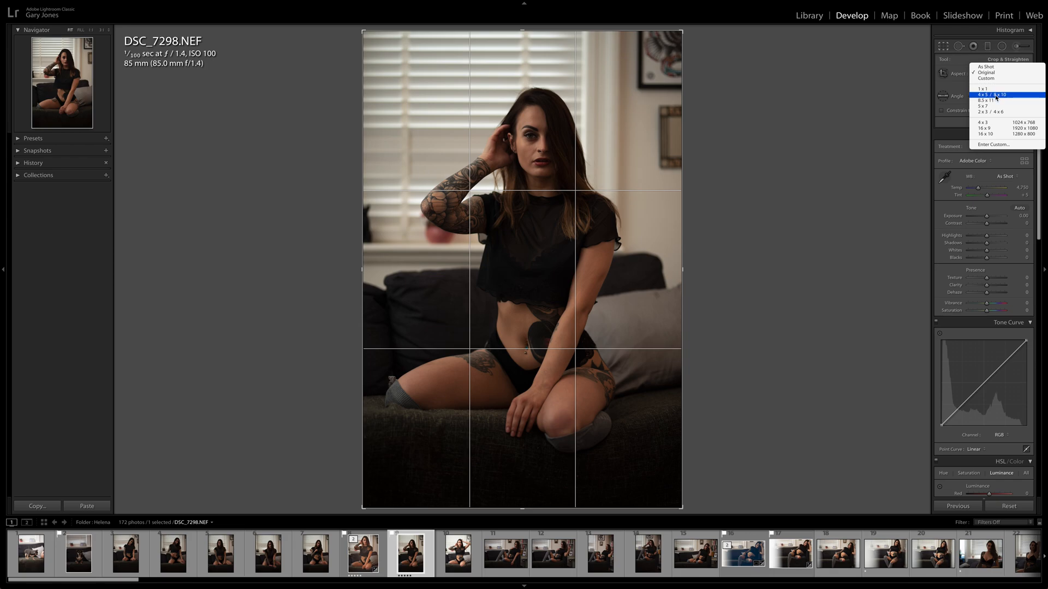
left_click(995, 96)
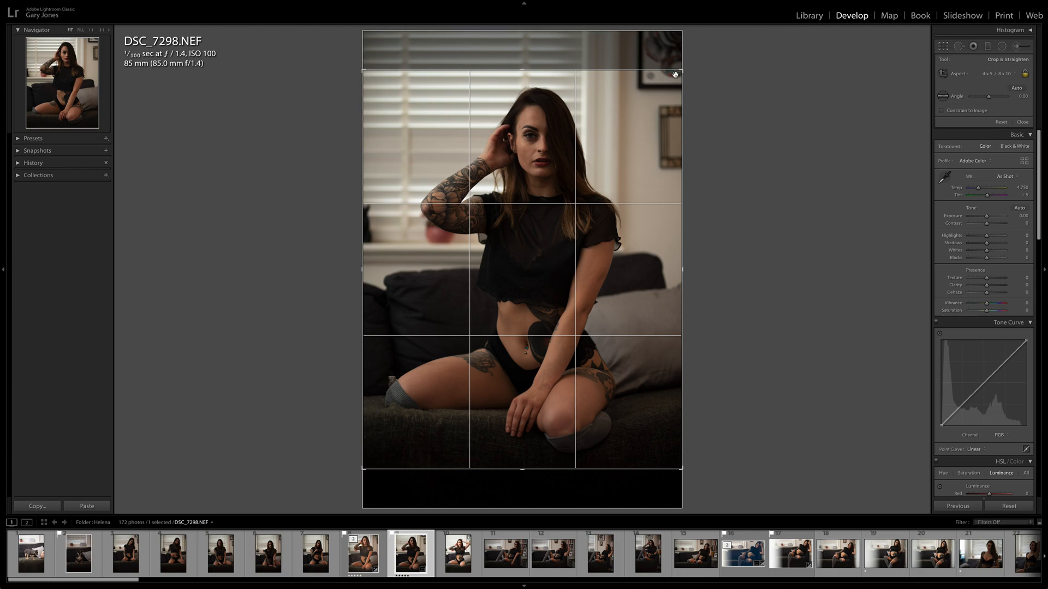
left_click_drag(682, 71, 678, 73)
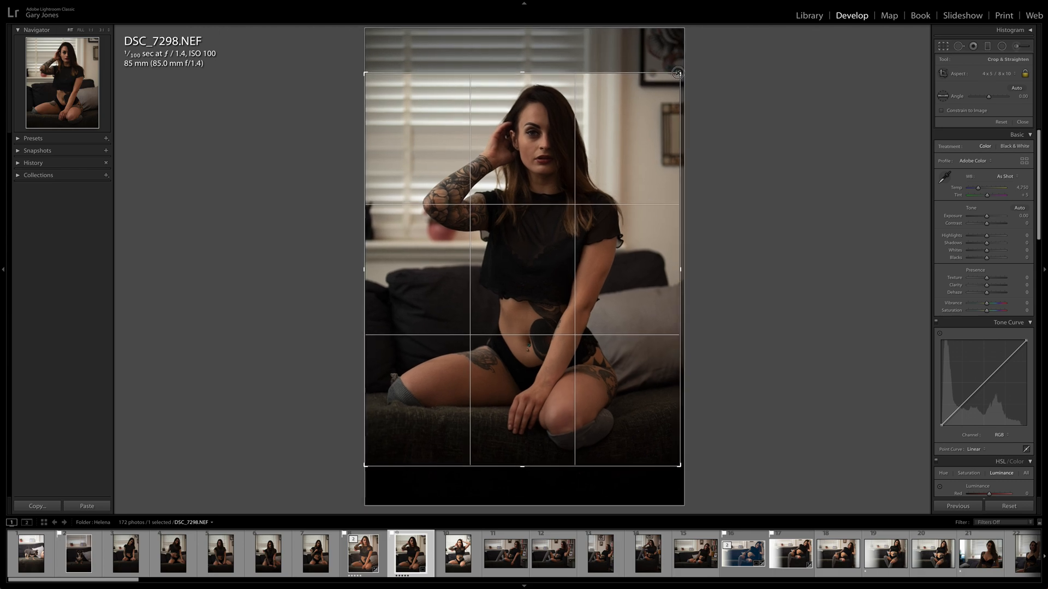
mouse_move(573, 130)
left_mouse_down()
mouse_move(550, 137)
mouse_move(560, 139)
left_mouse_up()
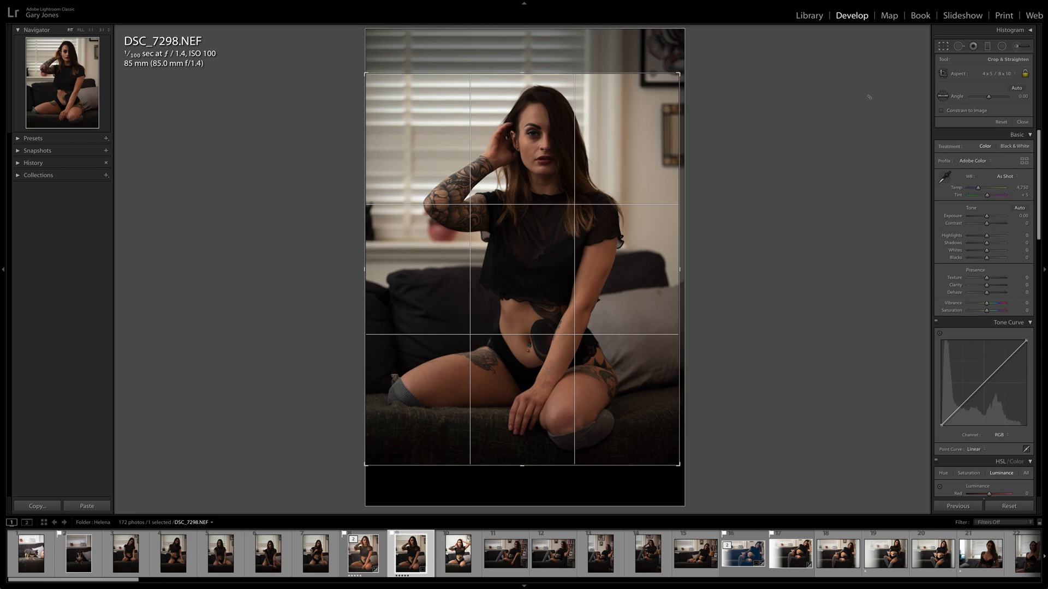
left_click(948, 47)
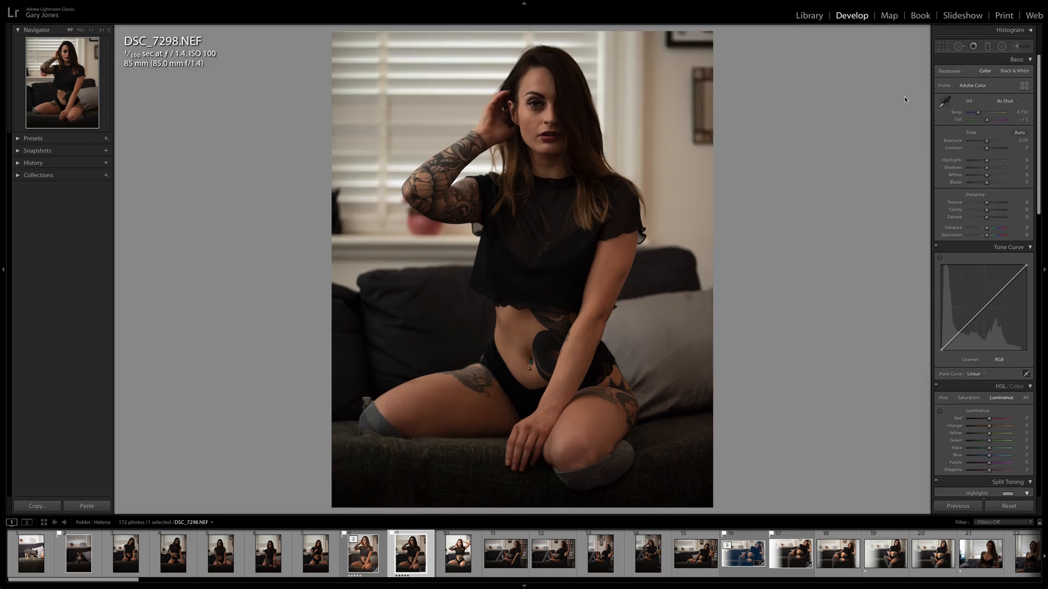
Step: Compare the Daylight, Cloudy and Shade white balance presets and settle on Daylight
left_click(1010, 103)
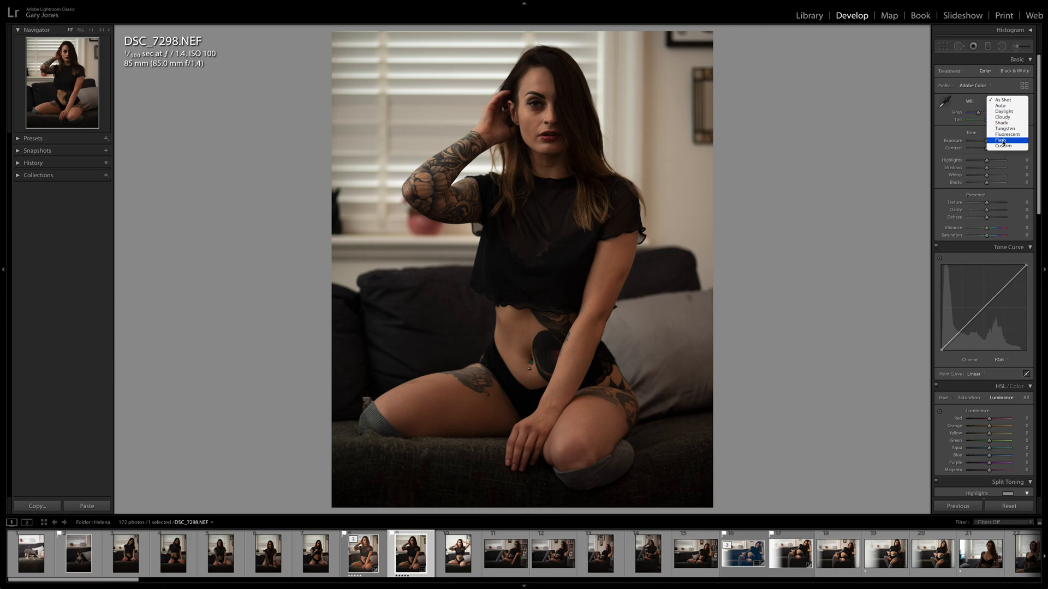
left_click(1002, 111)
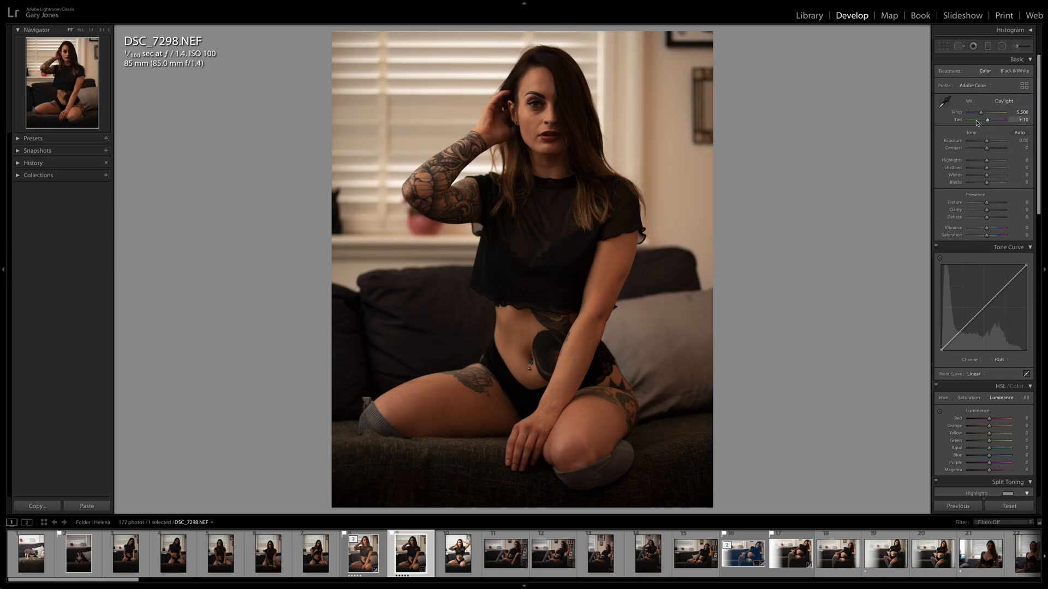
left_click(1000, 102)
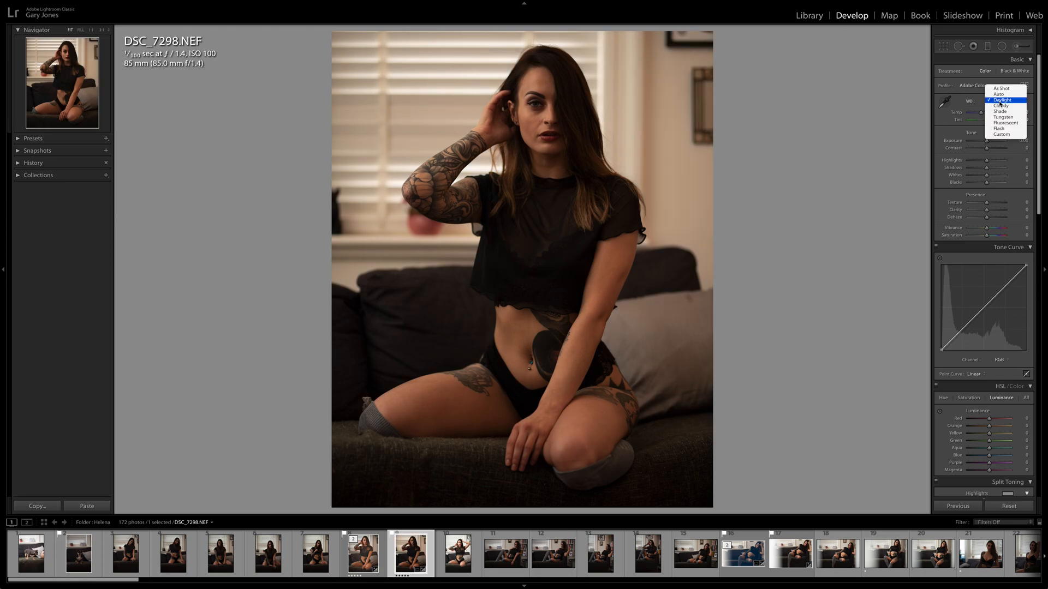
left_click(999, 107)
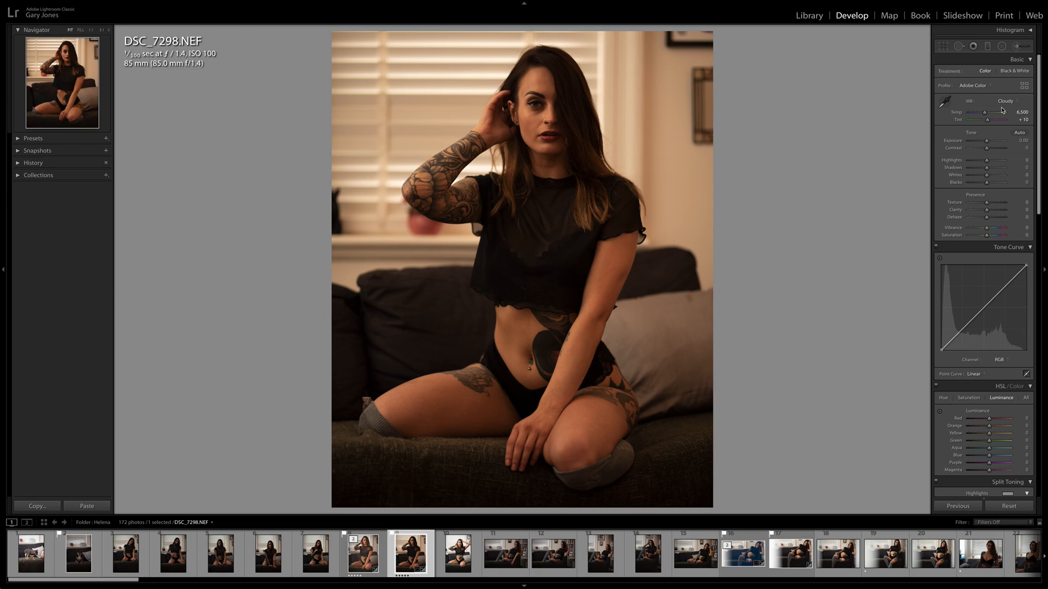
left_click(1003, 104)
left_click(1007, 106)
left_click(1007, 104)
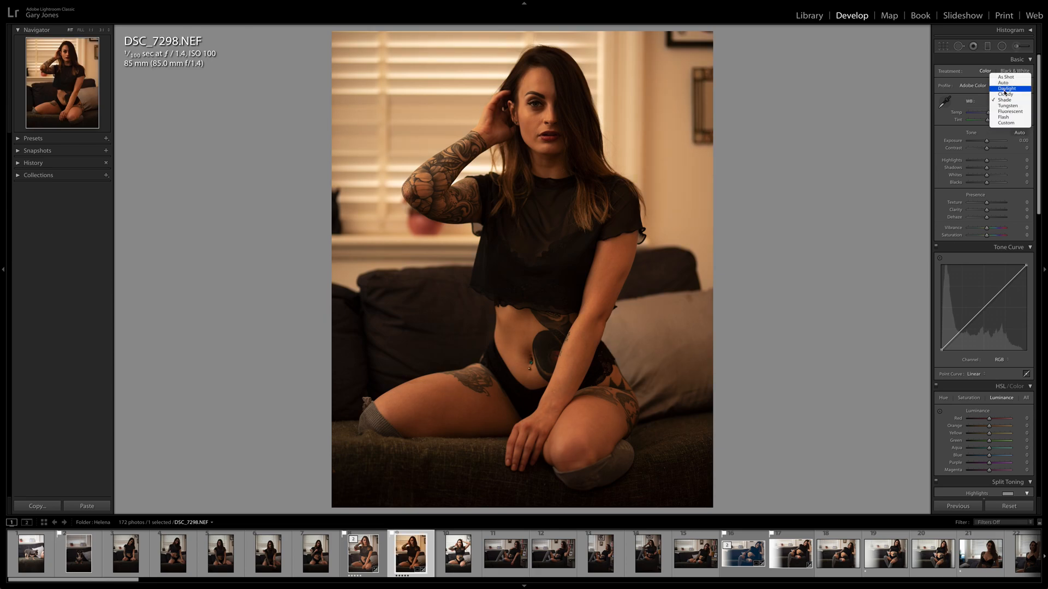
left_click(1007, 88)
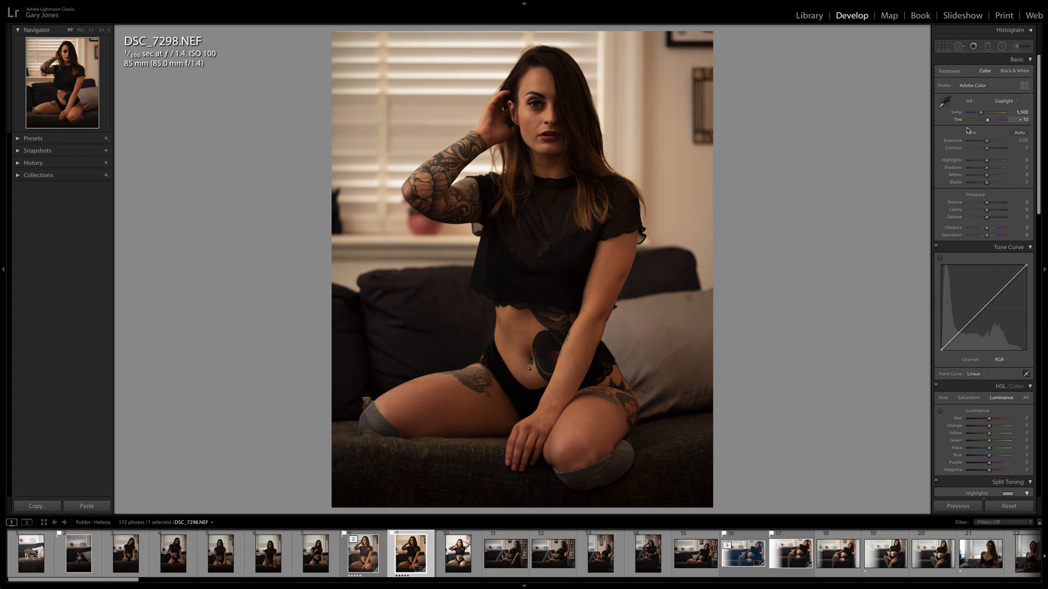
Step: Enable lens profile corrections and reduce the profile's vignetting amount to 37
scroll(963, 169, "down", 3)
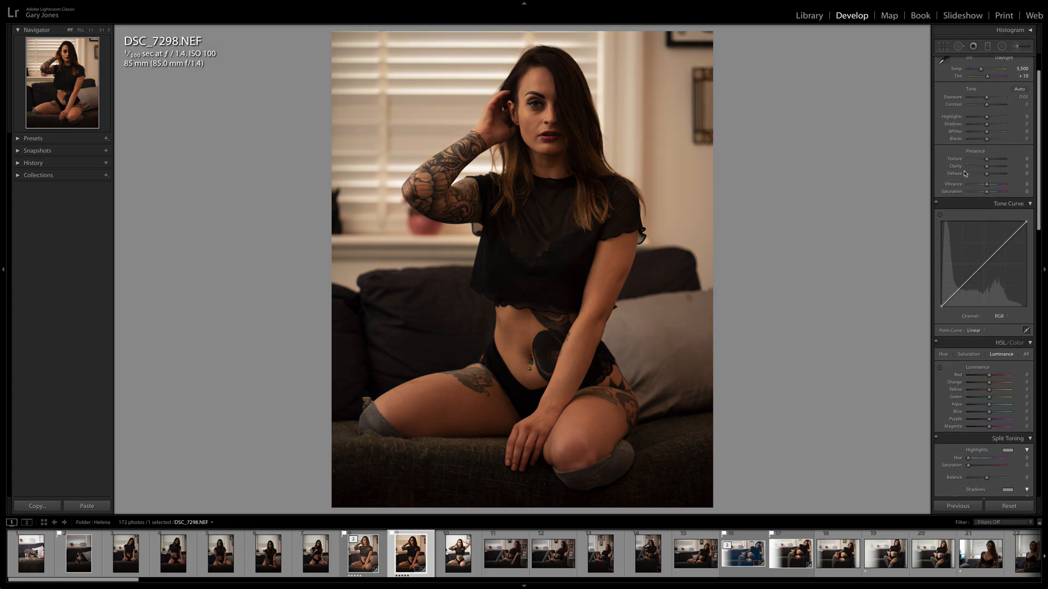
scroll(963, 171, "down", 15)
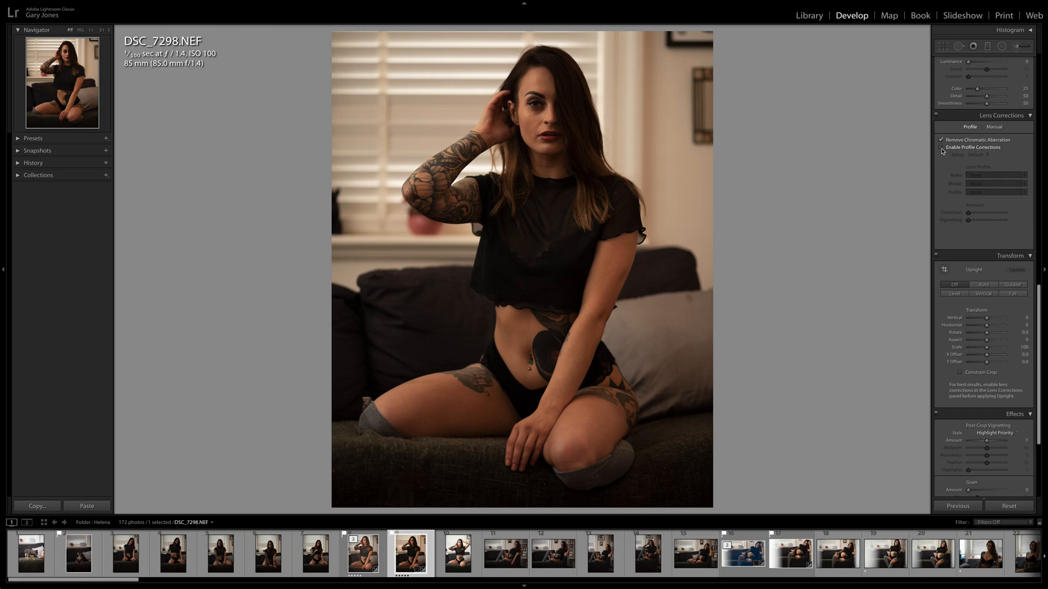
left_click(941, 148)
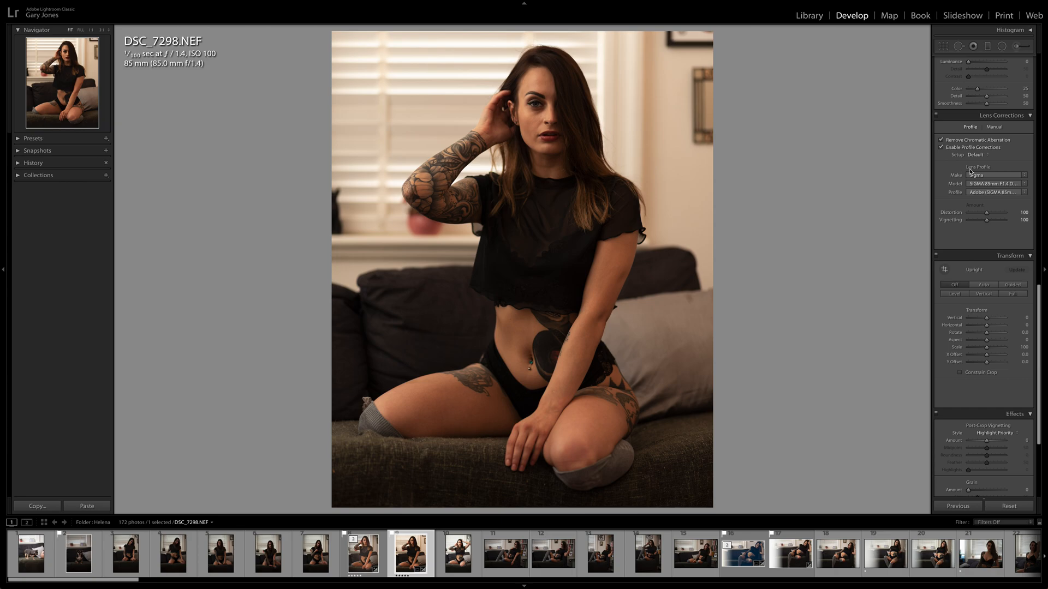
mouse_move(988, 223)
left_mouse_down()
mouse_move(959, 226)
mouse_move(977, 224)
left_mouse_up()
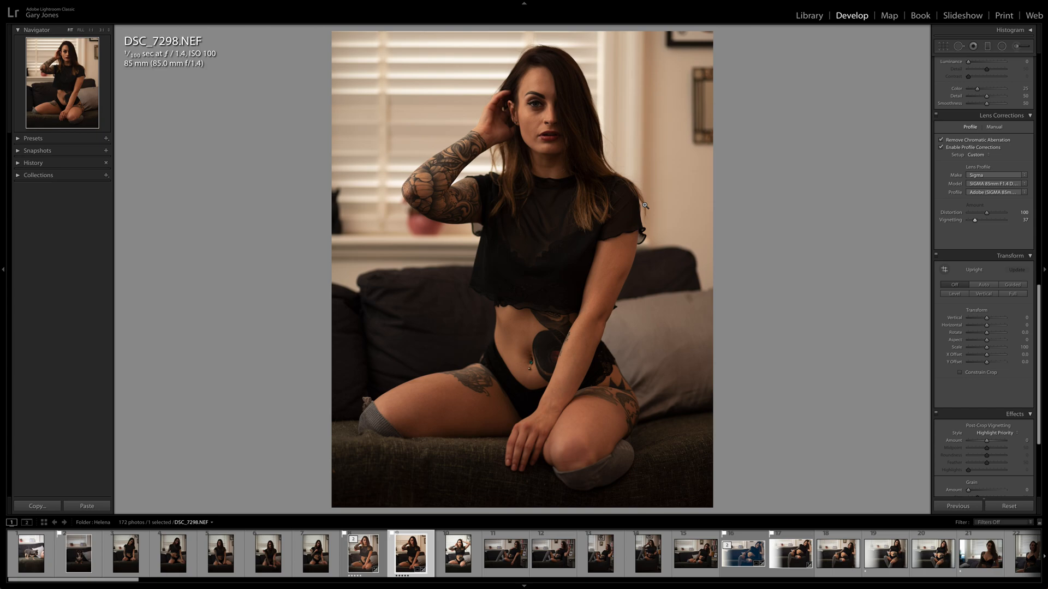
Step: Send the photo to Adobe Photoshop 2020 for editing, hide Lightroom Classic and switch to Photoshop
right_click(478, 192)
mouse_move(532, 263)
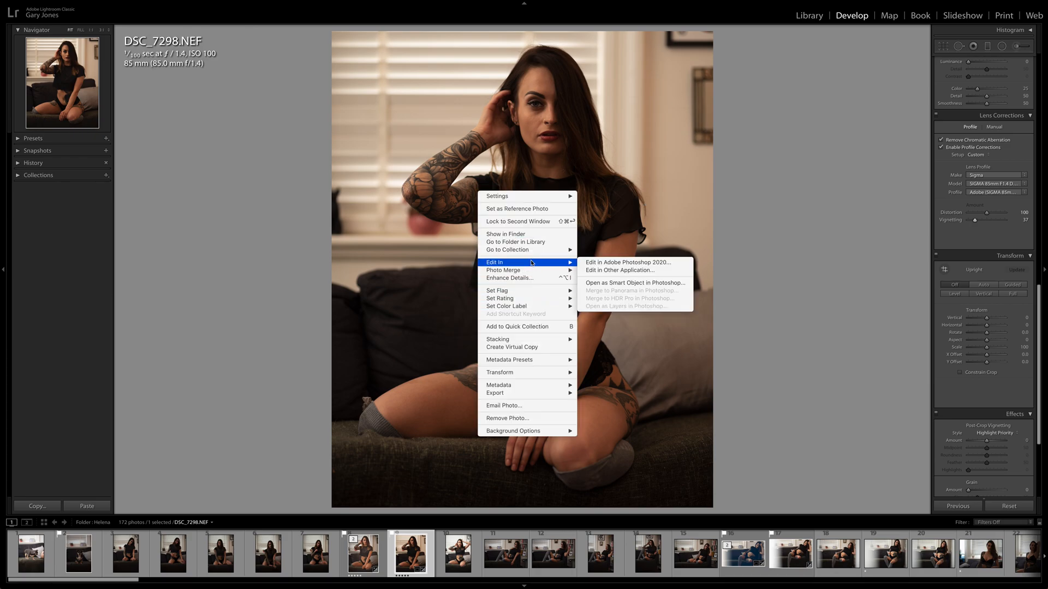
left_click(594, 266)
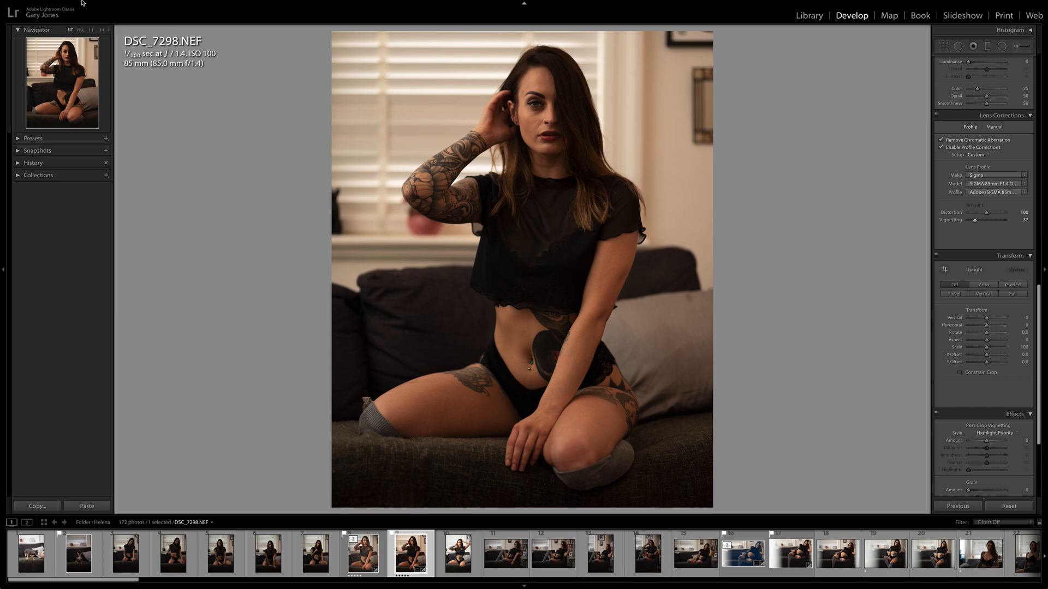
left_click(48, 4)
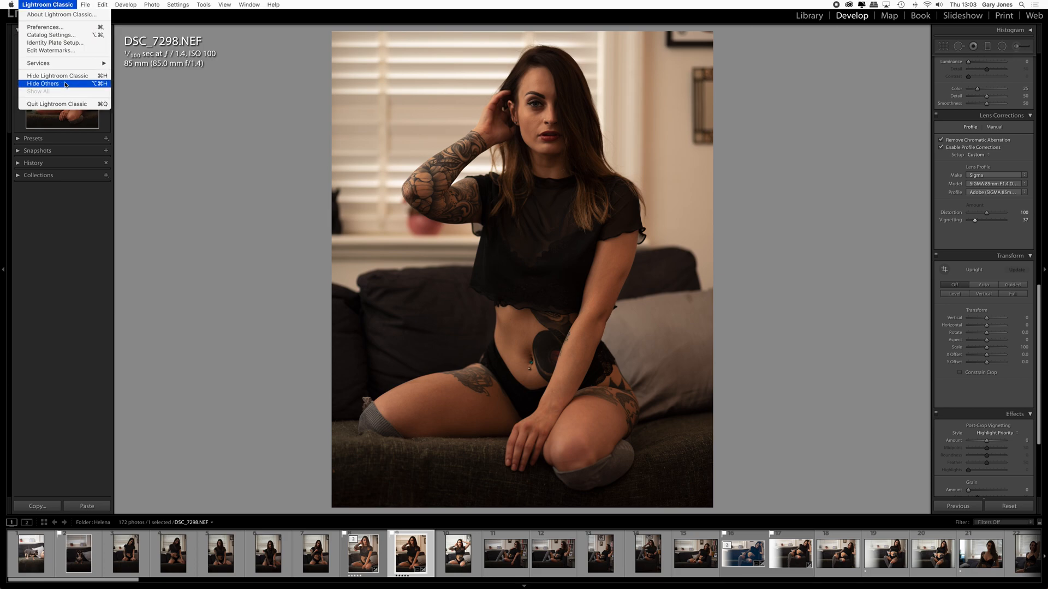
left_click(66, 77)
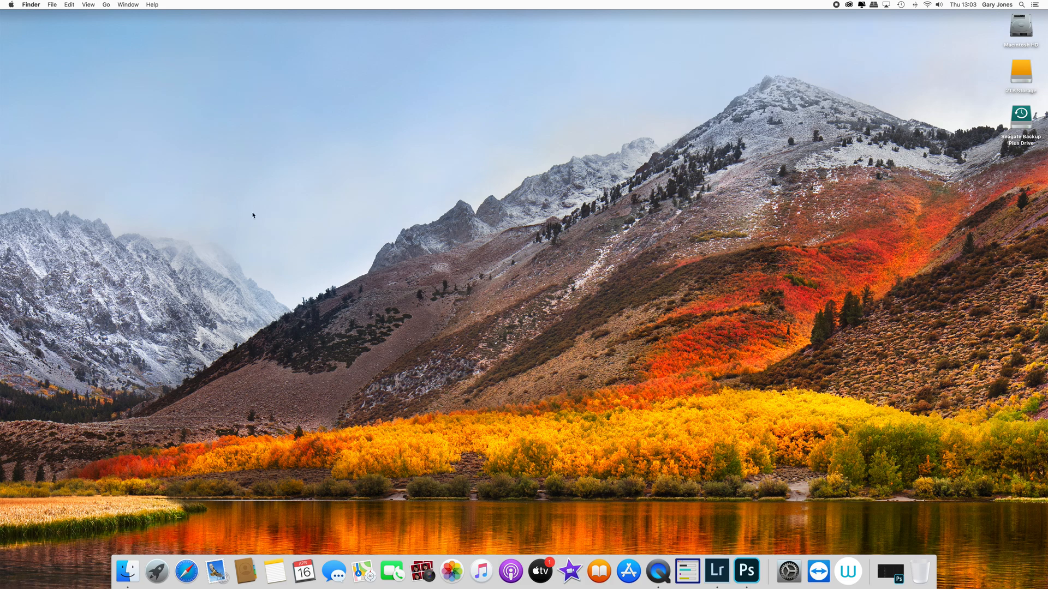
left_click(747, 571)
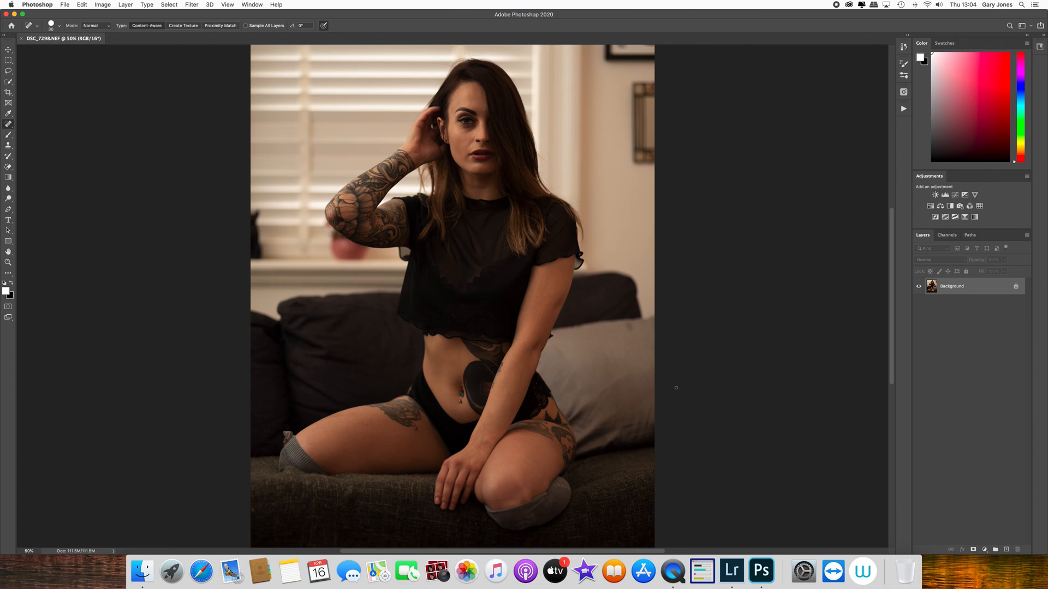
Step: Duplicate the Background layer and fit the image to the window
key("super+j")
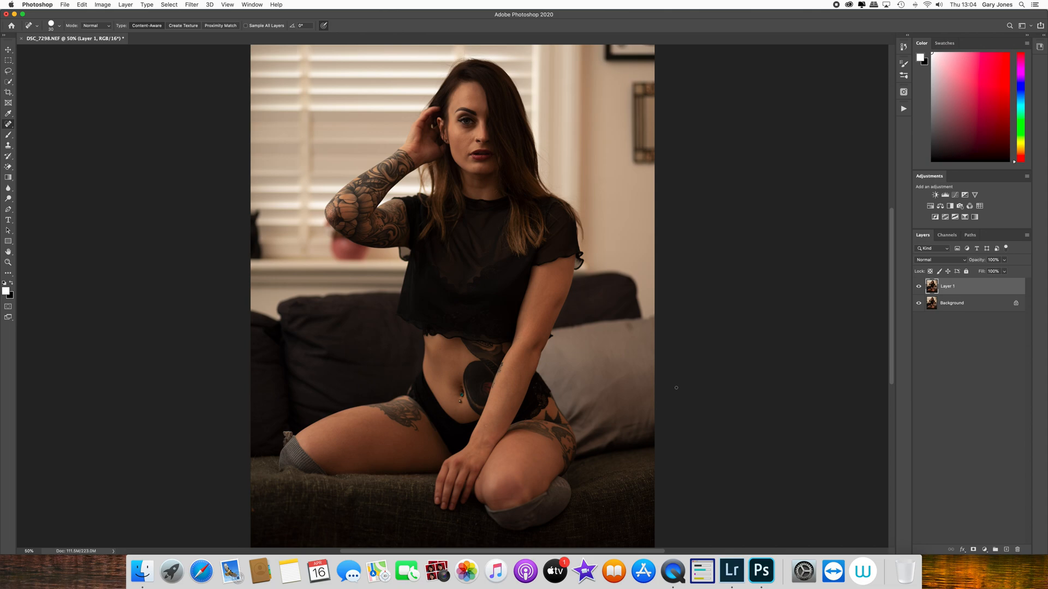
key("super+0")
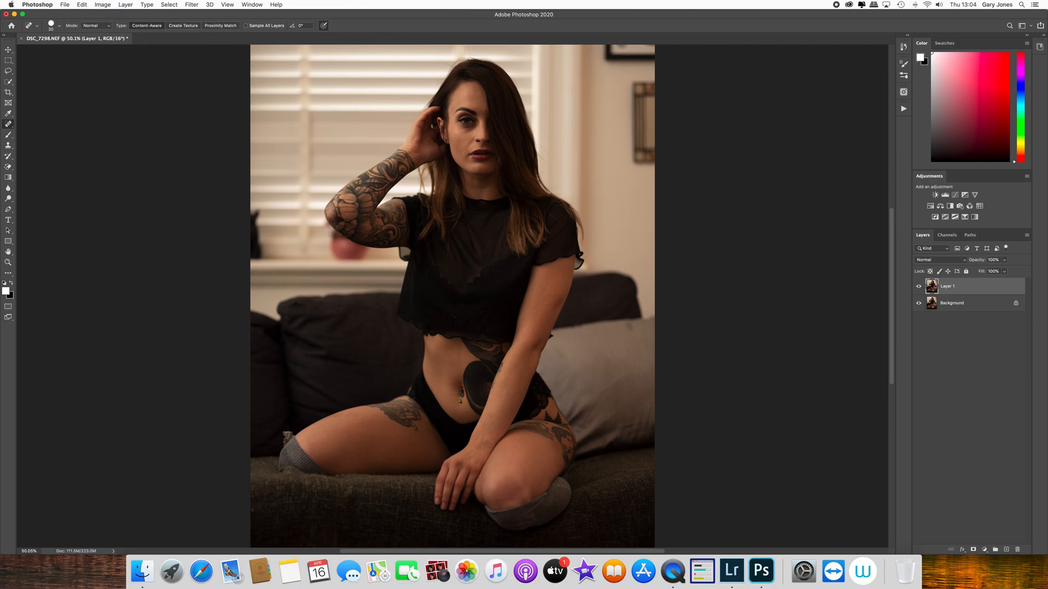
Step: Open the Shadows/Highlights adjustment on the duplicate layer and zero the amount, tone and radius for both shadows and highlights
left_click(107, 6)
mouse_move(106, 15)
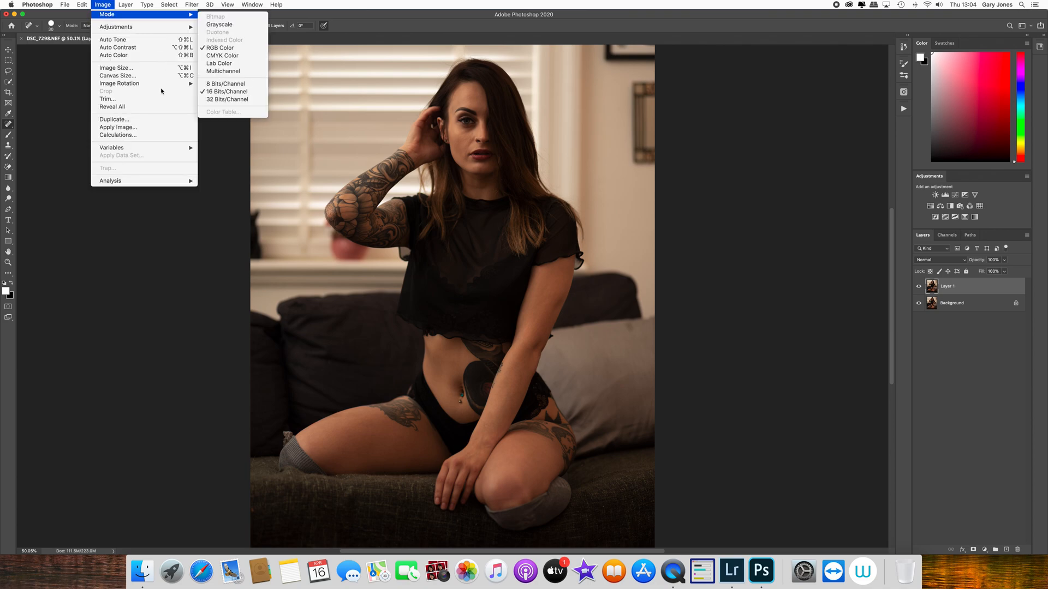
mouse_move(172, 28)
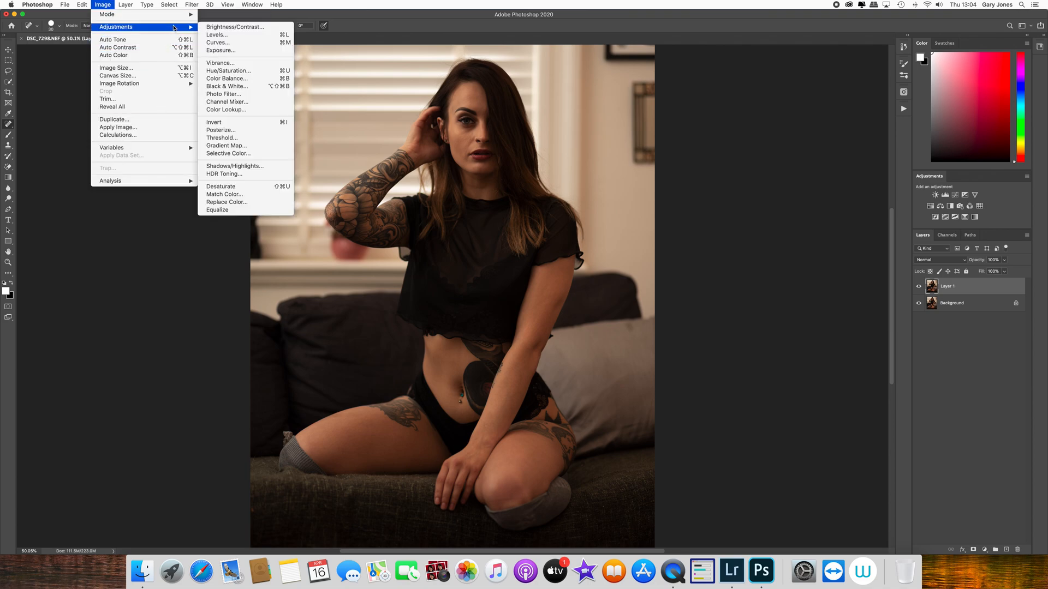
left_click(275, 166)
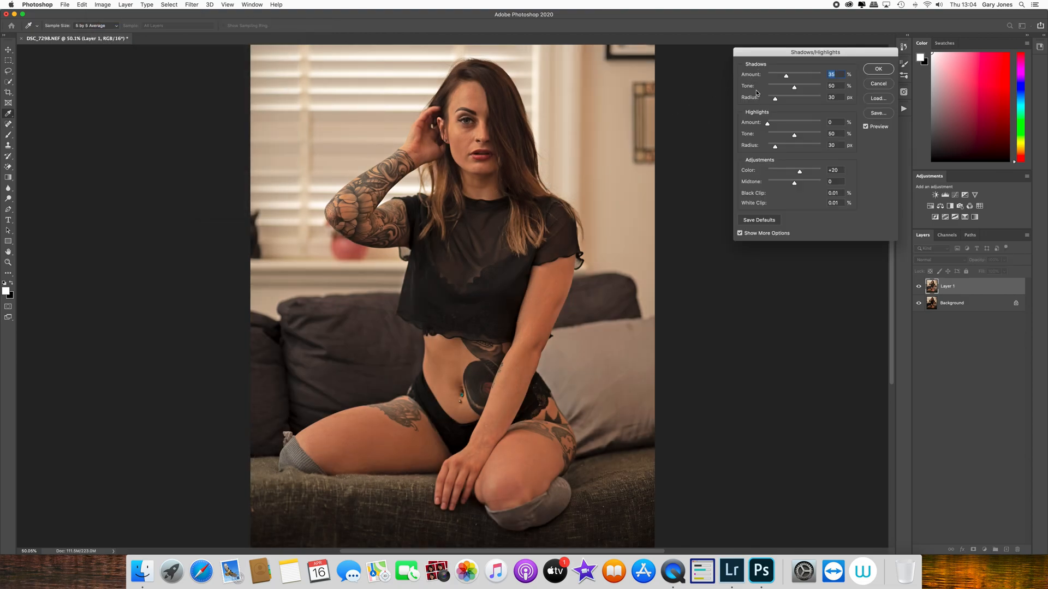
left_click_drag(794, 135, 760, 146)
left_click_drag(776, 98, 767, 75)
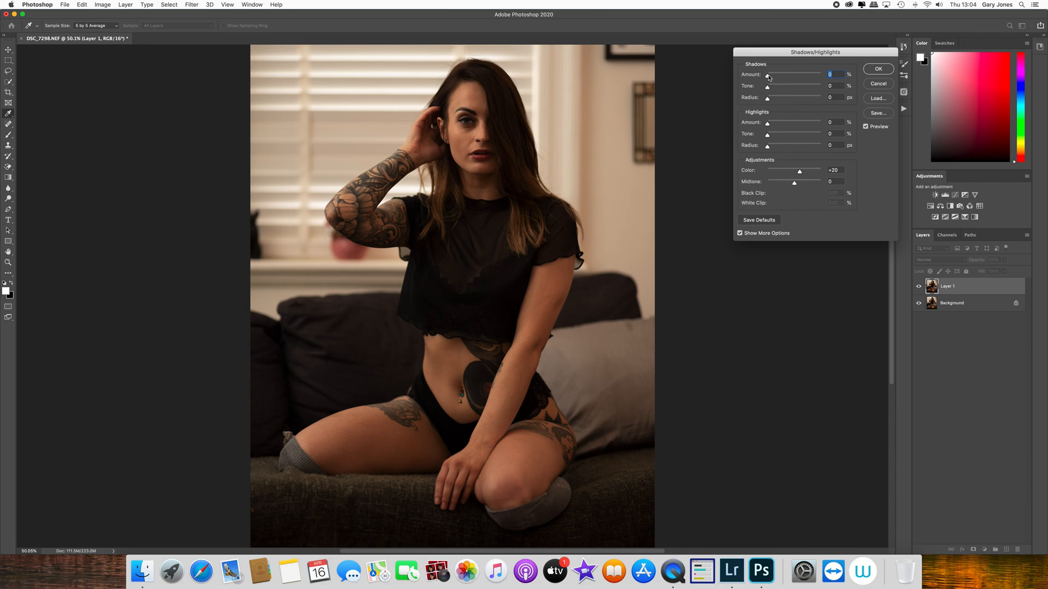
Step: Set the shadows amount and tone to 27% each, test the shadows radius, and apply the Shadows/Highlights adjustment
left_click_drag(768, 77, 777, 88)
left_click_drag(777, 76, 782, 88)
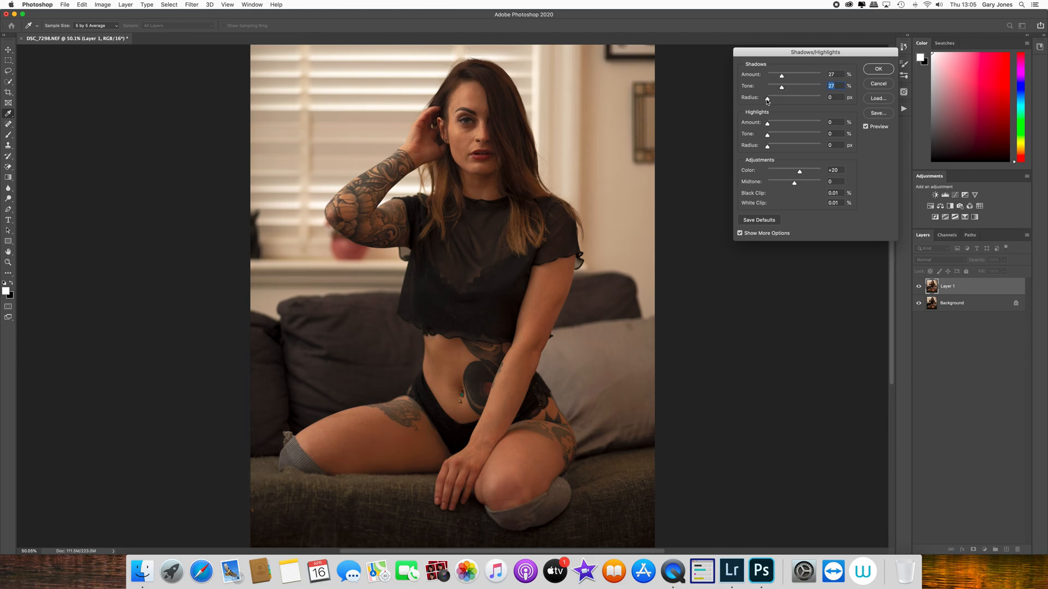
left_click_drag(769, 101, 780, 100)
left_click_drag(777, 102, 768, 104)
left_click(878, 69)
key("j")
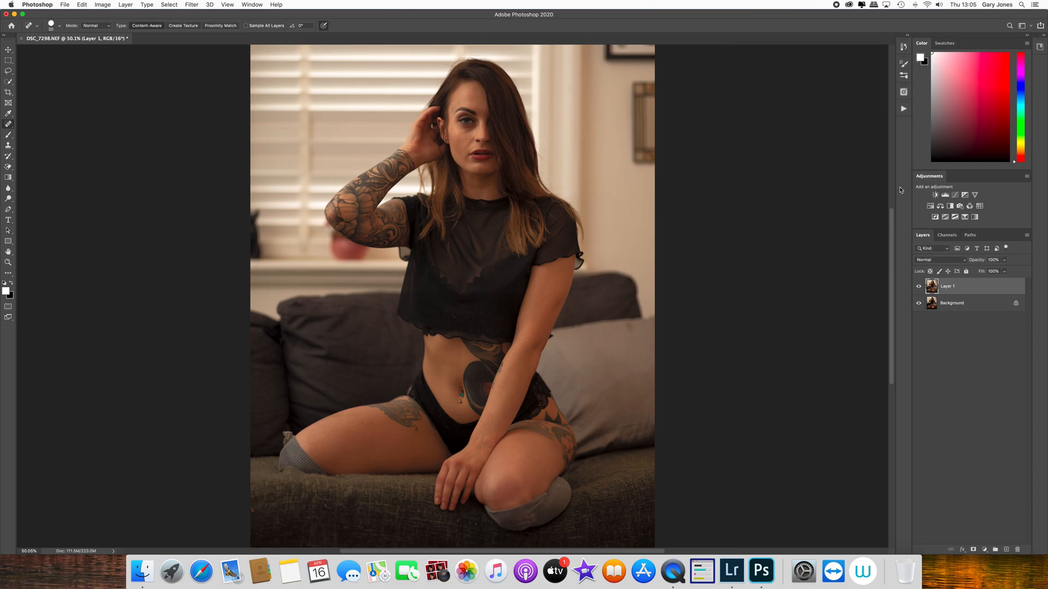
Step: Check the brightened layer against the original by toggling its visibility, and lower its opacity to 96%
left_click(919, 286)
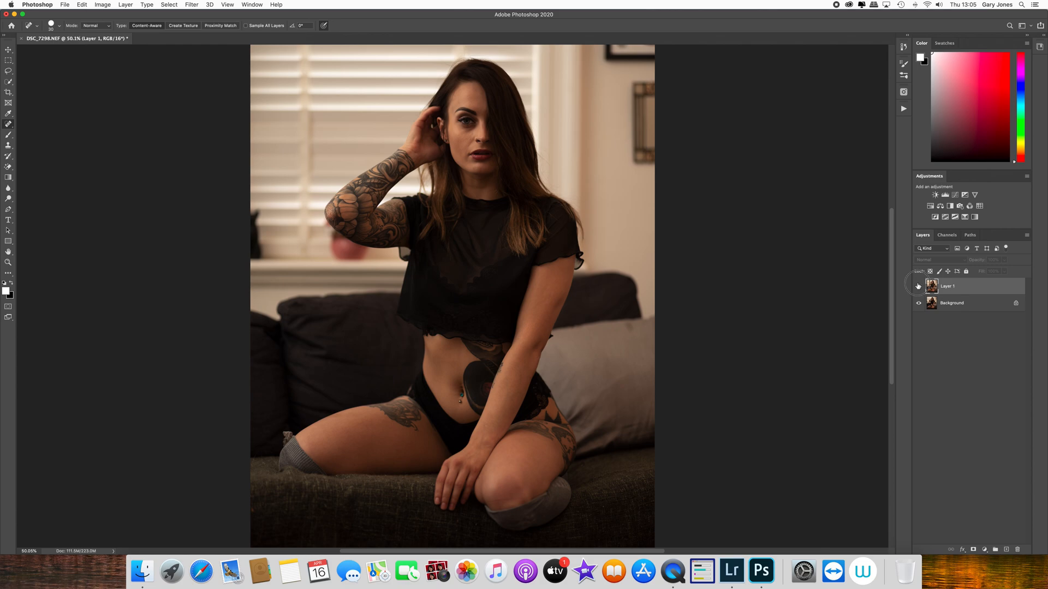
left_click(919, 287)
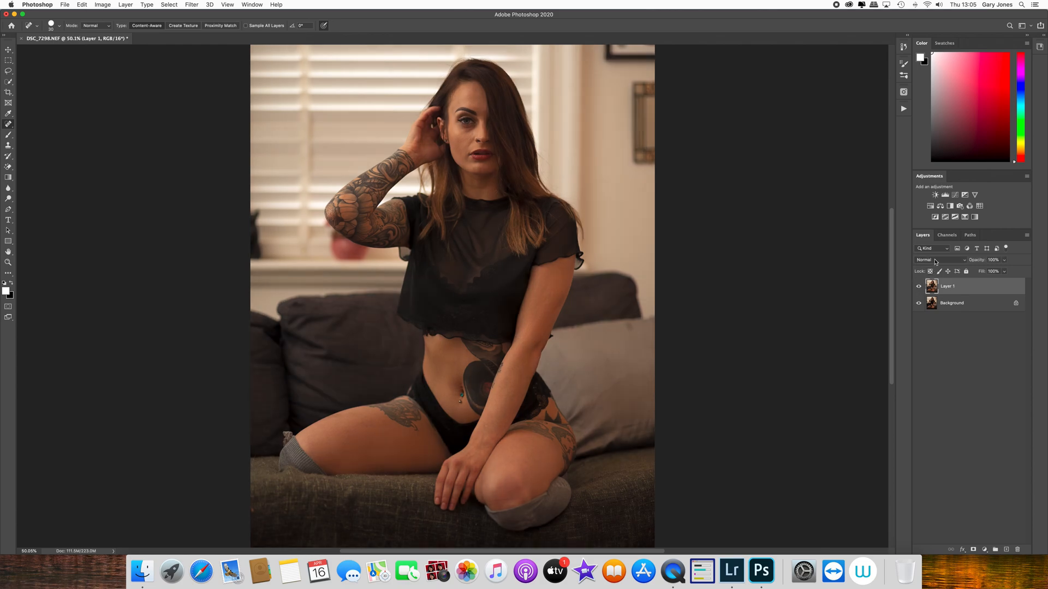
left_click(1004, 260)
mouse_move(1004, 270)
left_mouse_down()
mouse_move(990, 272)
mouse_move(1001, 271)
left_mouse_up()
left_click_drag(1001, 274, 1002, 272)
left_click(1019, 268)
Step: Run the FS - Infante action on the brightened layer and continue past its radius instructions
left_click(904, 110)
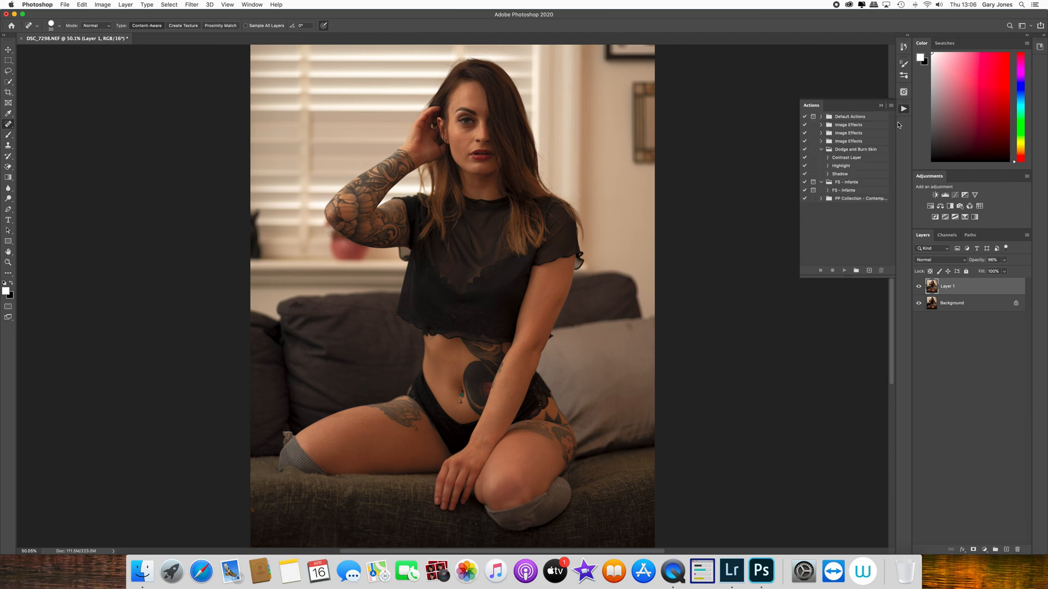
left_click(839, 191)
left_click(844, 272)
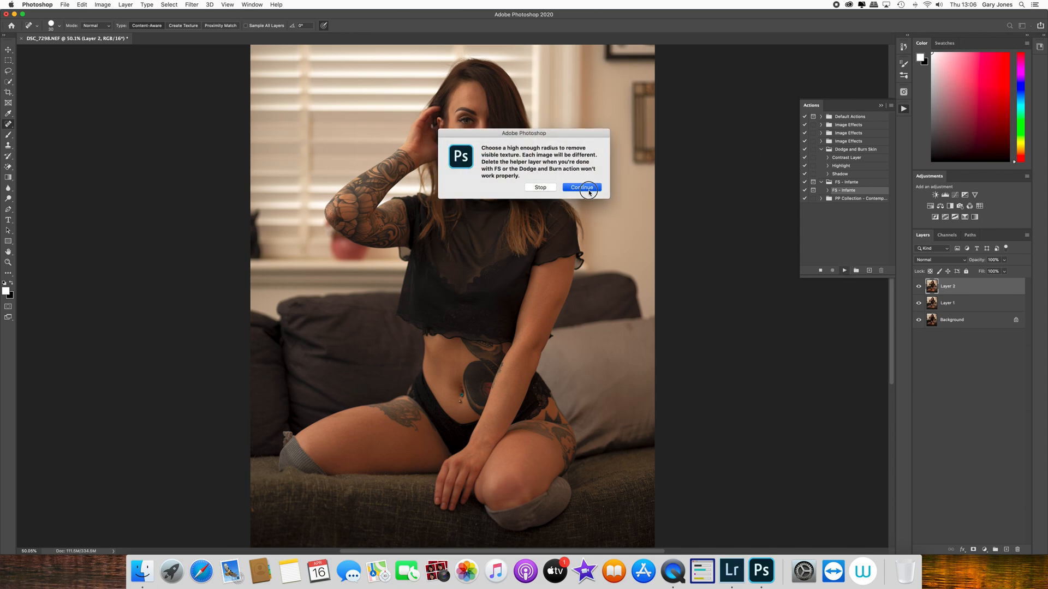
key("Return")
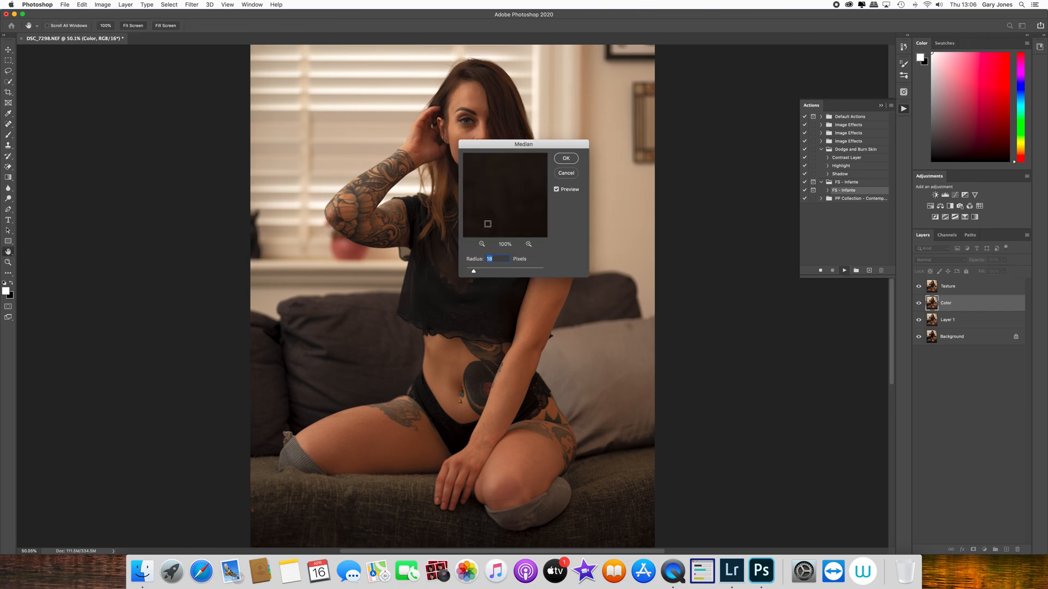
Step: Set the Median radius to 11 pixels for the Color layer and apply it so the action finishes
left_click_drag(474, 272, 471, 273)
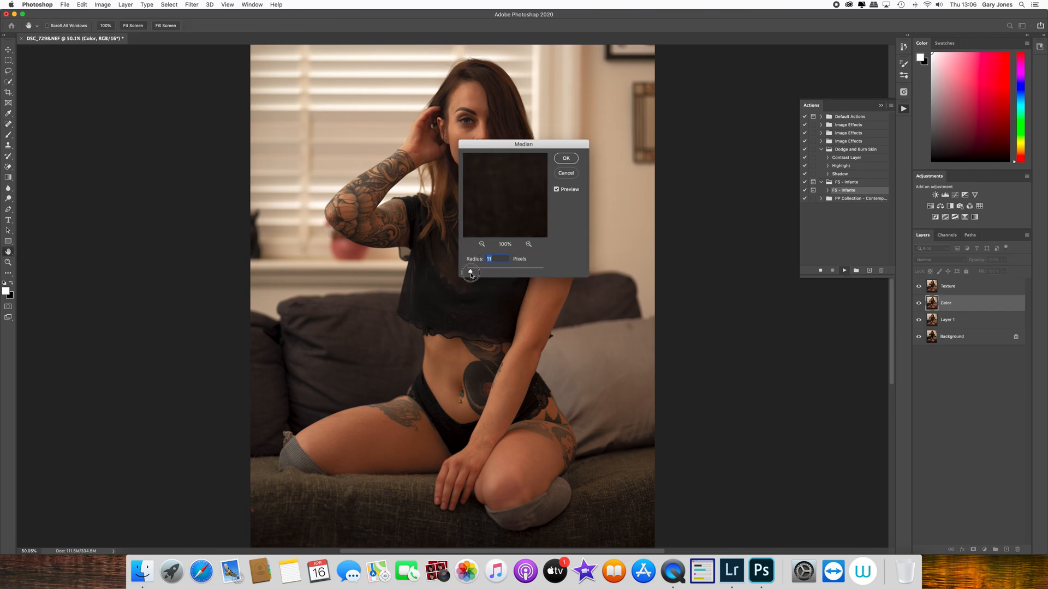
left_click(457, 131)
left_click_drag(470, 271, 471, 274)
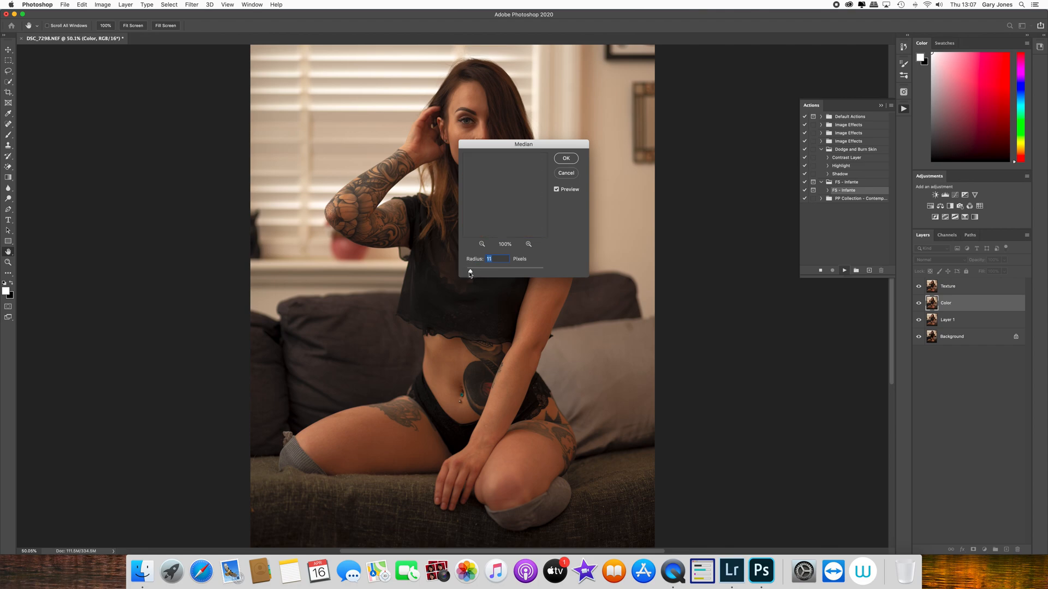
left_click(566, 160)
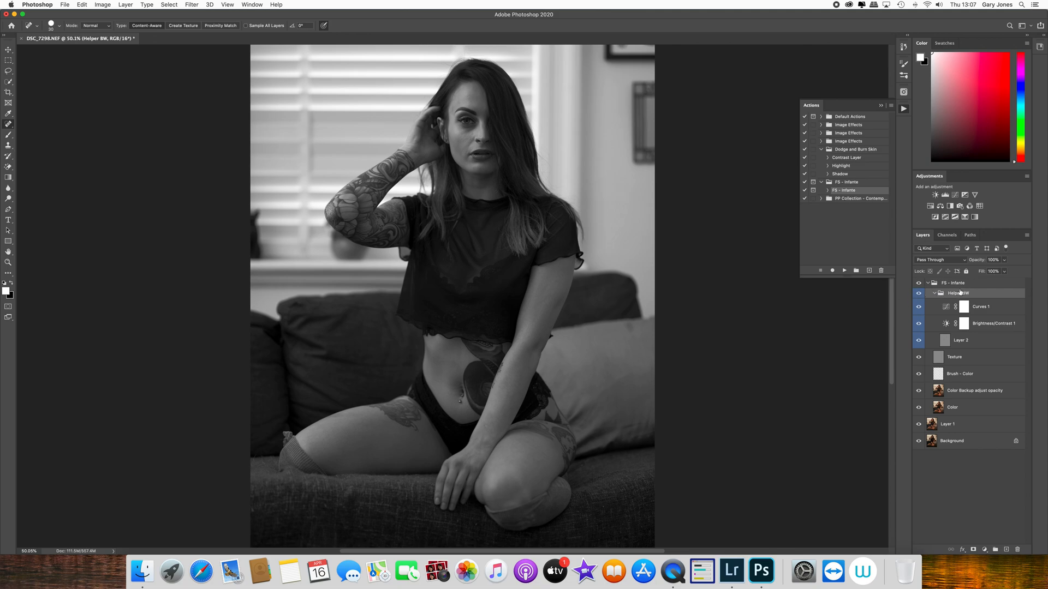
Step: Collapse the Helper BW group and hide it
left_click(935, 293)
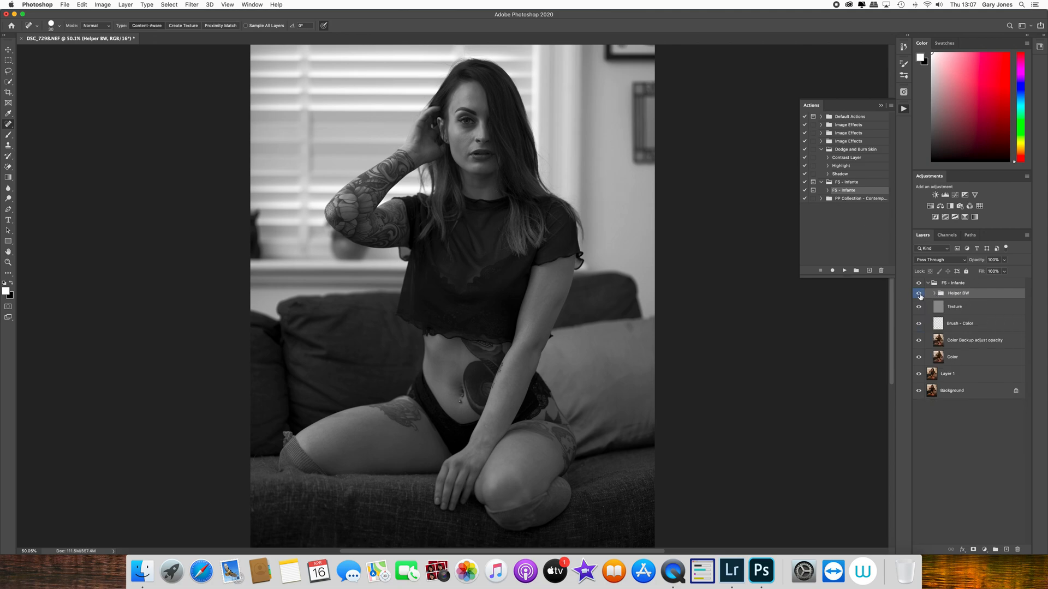
left_click(920, 295)
left_click(919, 295)
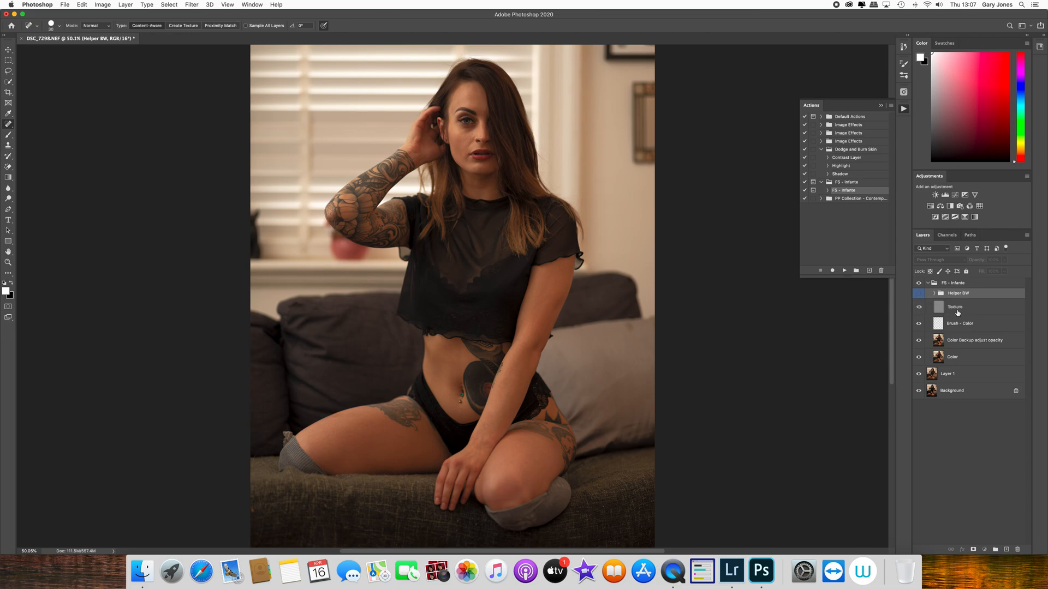
Step: On the Texture layer, remove the chin blemishes using the Spot Healing Brush at size 15
left_click(954, 309)
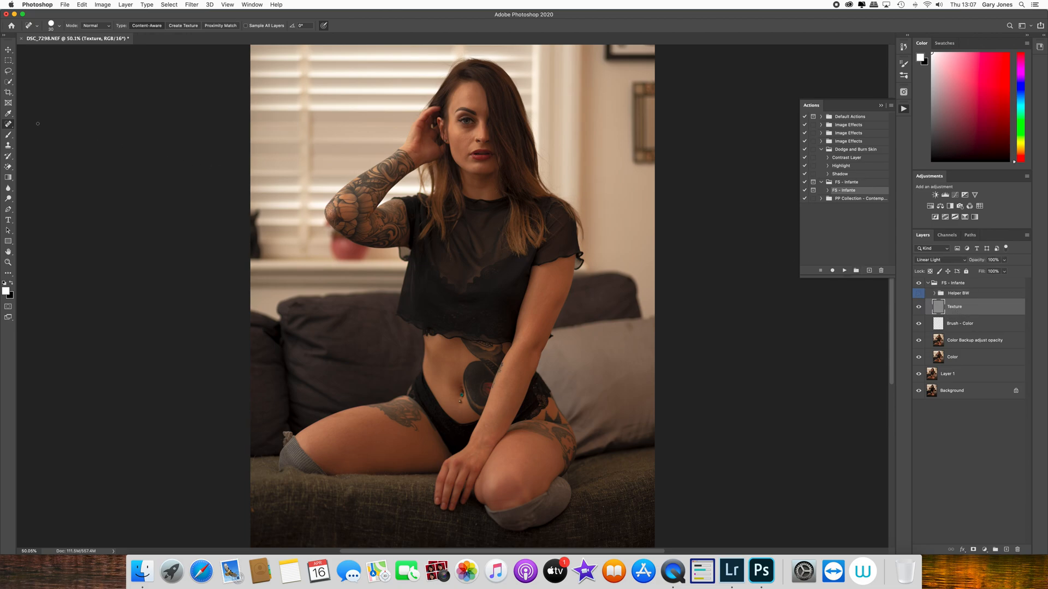
right_click(9, 124)
left_click(22, 123)
key("super+plus")
key("super+plus")
key("super+plus")
key("super+plus")
key("super+plus")
left_click_drag(472, 126, 444, 211)
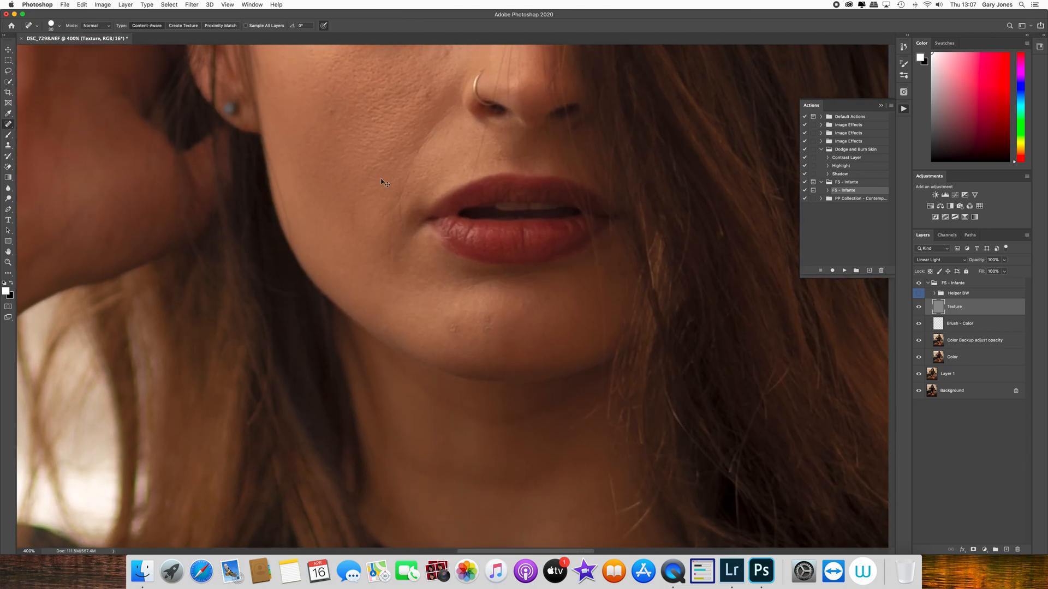
key("super+minus")
key("bracketleft")
key("bracketleft")
key("bracketleft")
left_click_drag(448, 328, 456, 321)
left_click(479, 323)
left_click(480, 314)
left_click(509, 304)
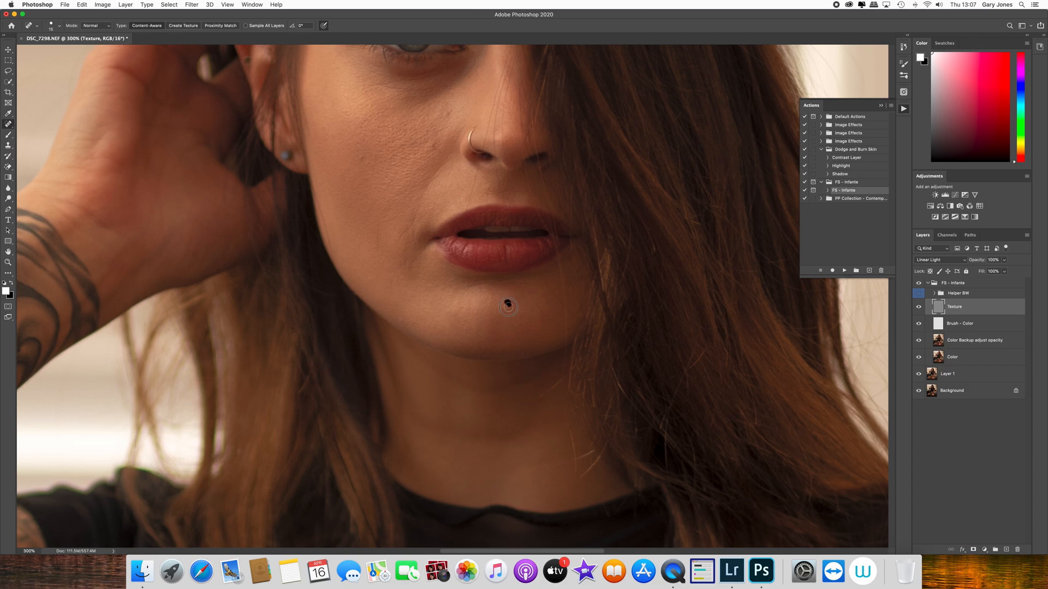
Step: Heal the small blemishes on the cheek and beside the nose on the Texture layer
left_click_drag(395, 229, 425, 288)
left_click_drag(387, 212, 392, 216)
left_click(461, 205)
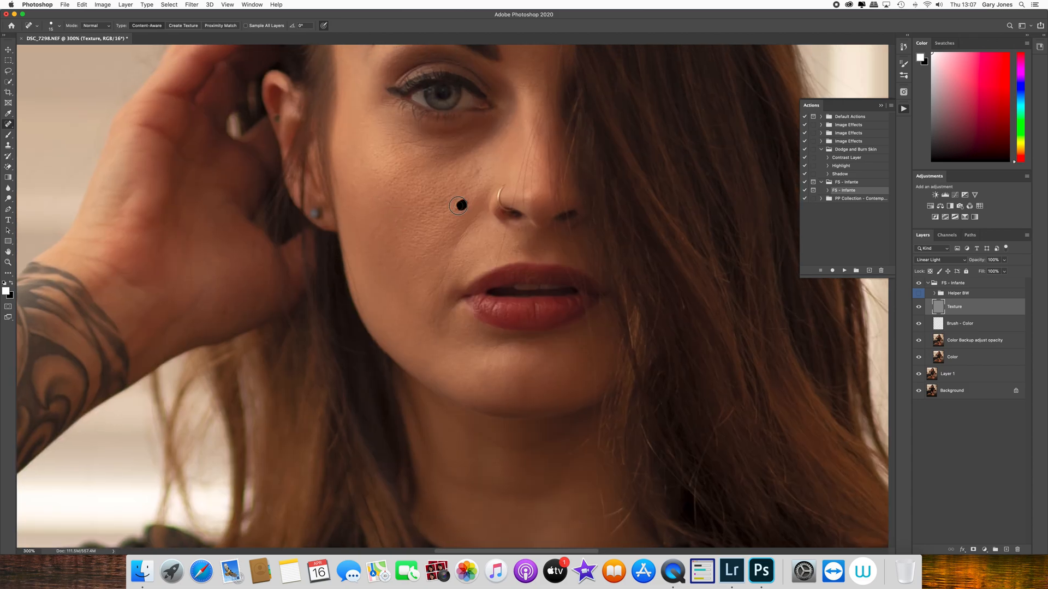
Step: Heal the forehead blemishes on the Texture layer and fit the whole image in view
scroll(480, 171, "up", 10)
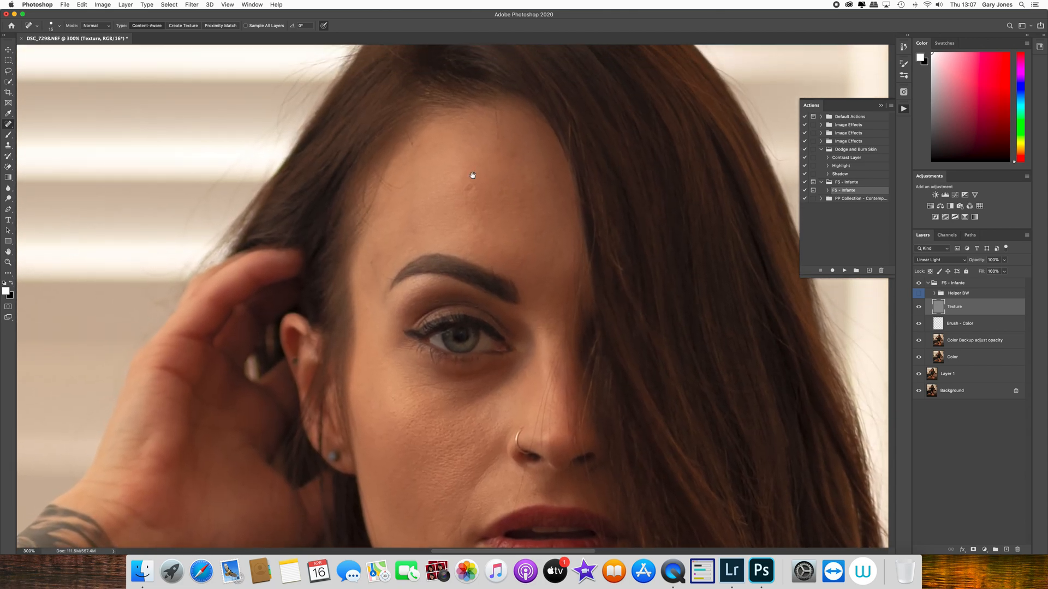
left_click(472, 198)
left_click(423, 234)
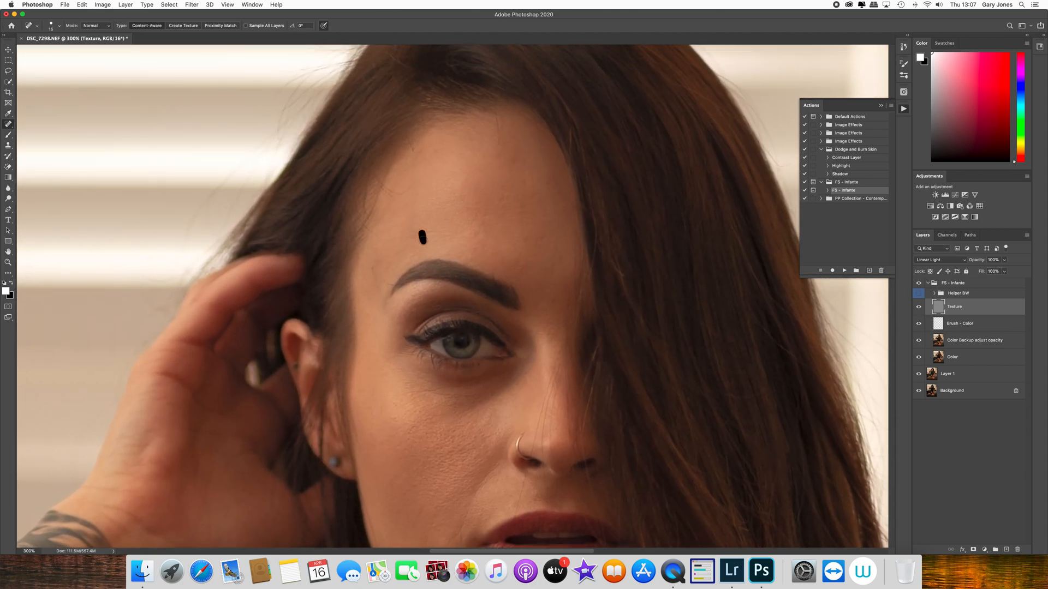
left_click(479, 225)
left_click(516, 162)
key("super+0")
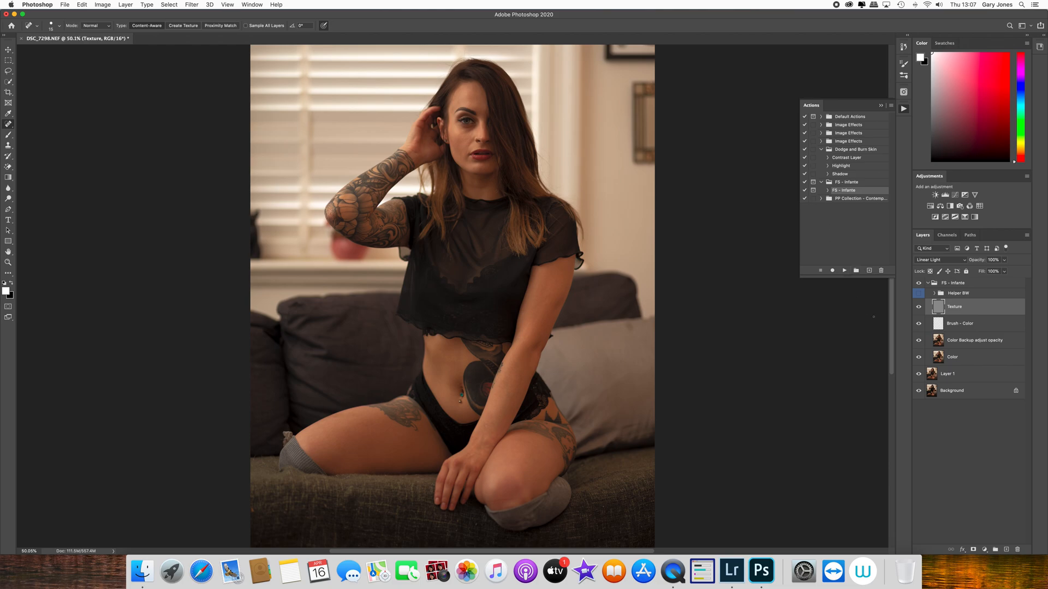
Step: Select the Color Backup adjust opacity layer and lasso the forehead skin above the eyebrow
left_click(968, 342)
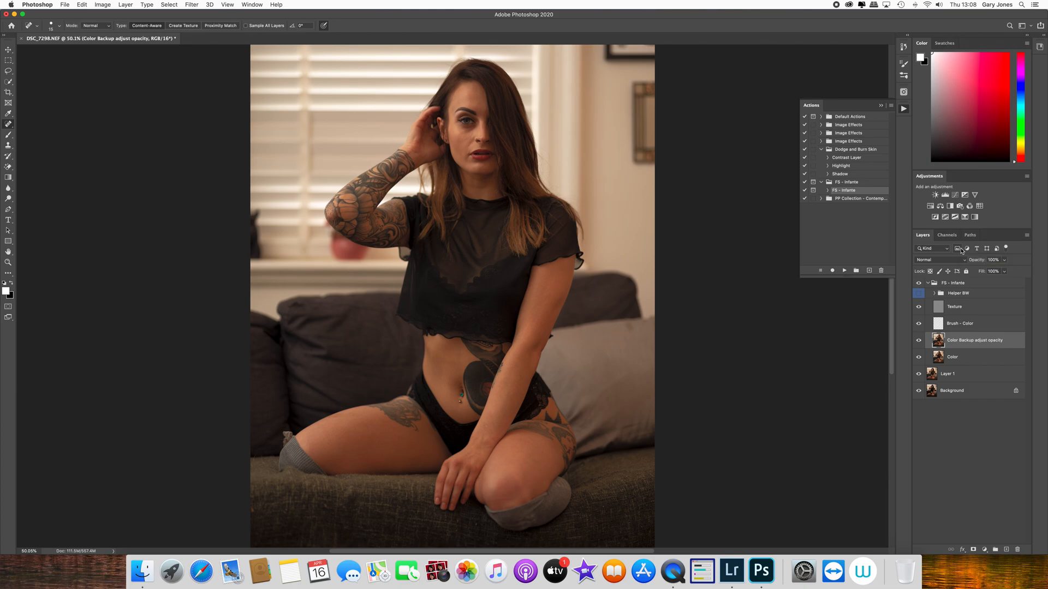
key("super+plus")
key("super+plus")
key("super+plus")
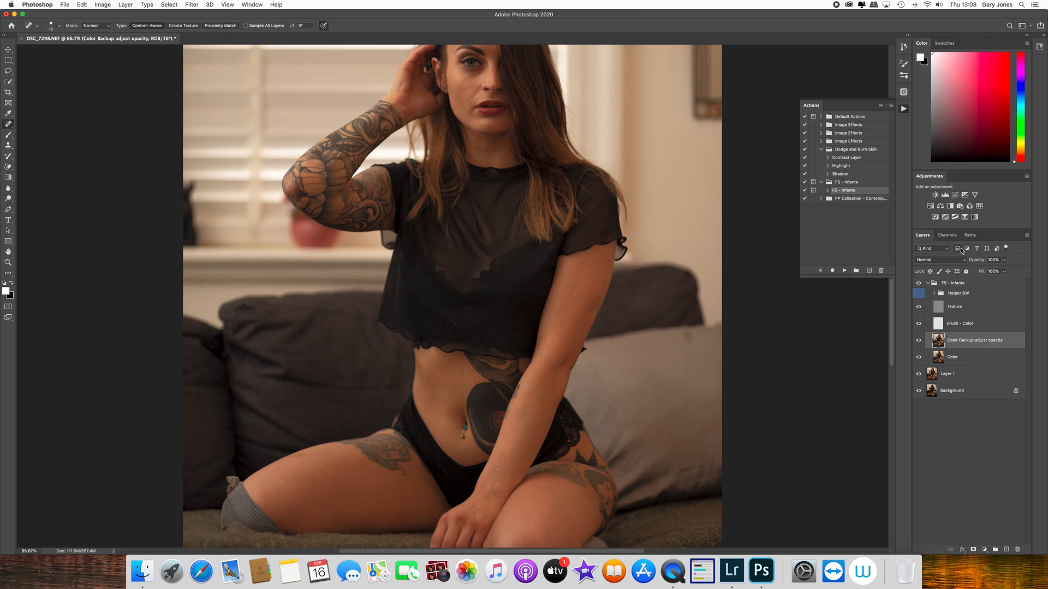
left_click_drag(575, 92, 575, 186)
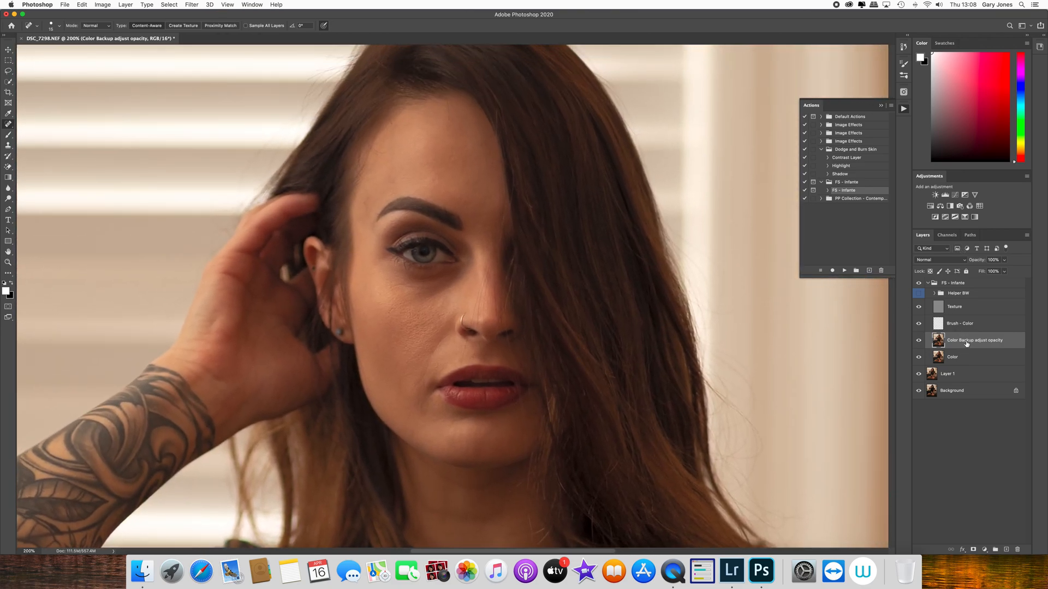
left_click(8, 70)
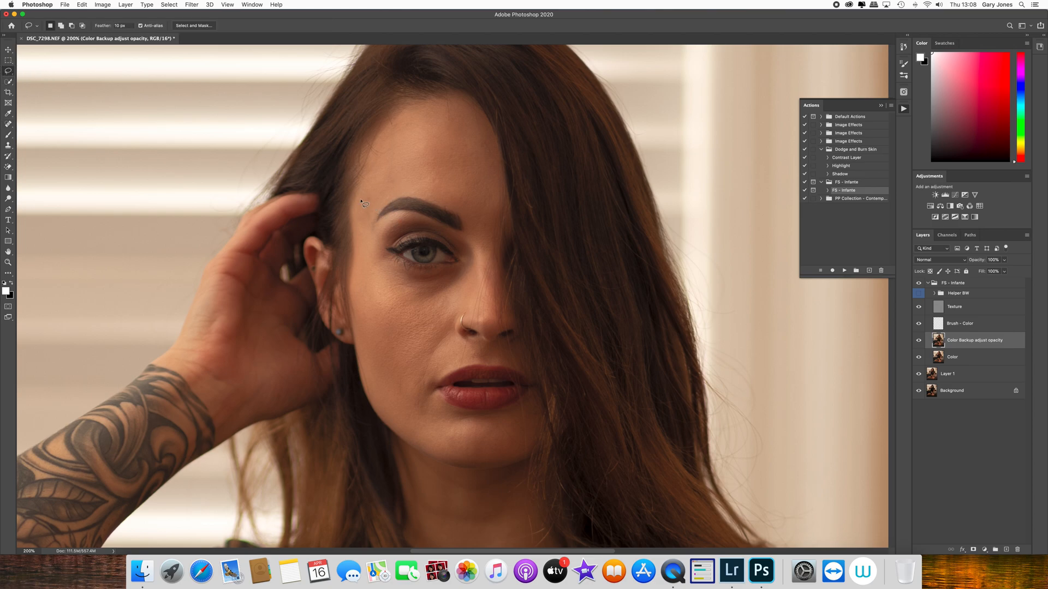
mouse_move(359, 197)
left_mouse_down()
mouse_move(362, 223)
mouse_move(373, 220)
mouse_move(412, 195)
mouse_move(453, 204)
mouse_move(484, 228)
mouse_move(498, 180)
mouse_move(487, 121)
mouse_move(451, 100)
mouse_move(403, 115)
mouse_move(356, 203)
left_mouse_up()
Step: Apply a Gaussian Blur with a 9.9 pixel radius to the selected forehead
left_click(191, 4)
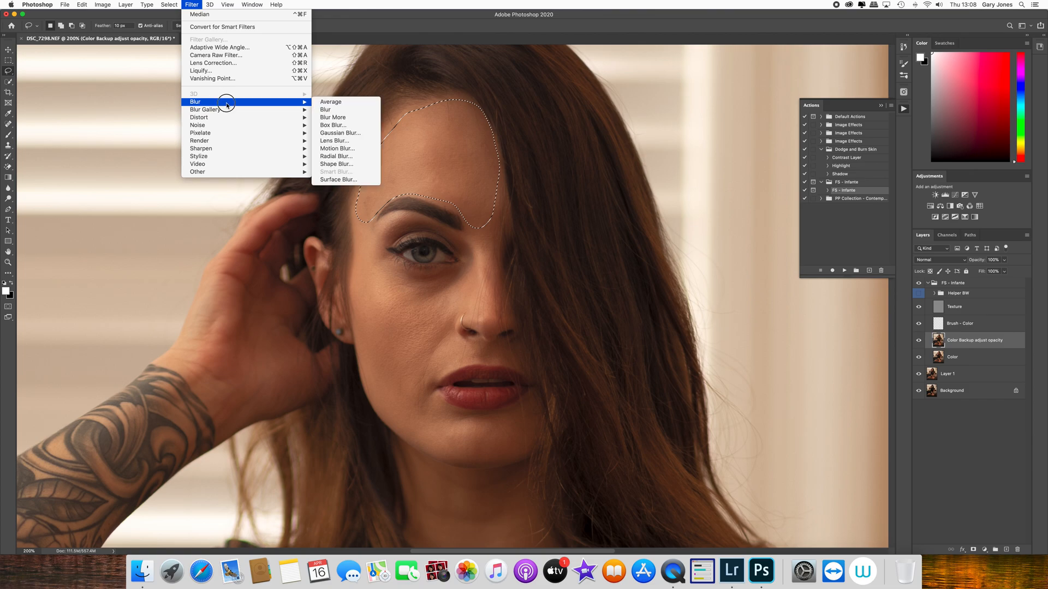
mouse_move(303, 102)
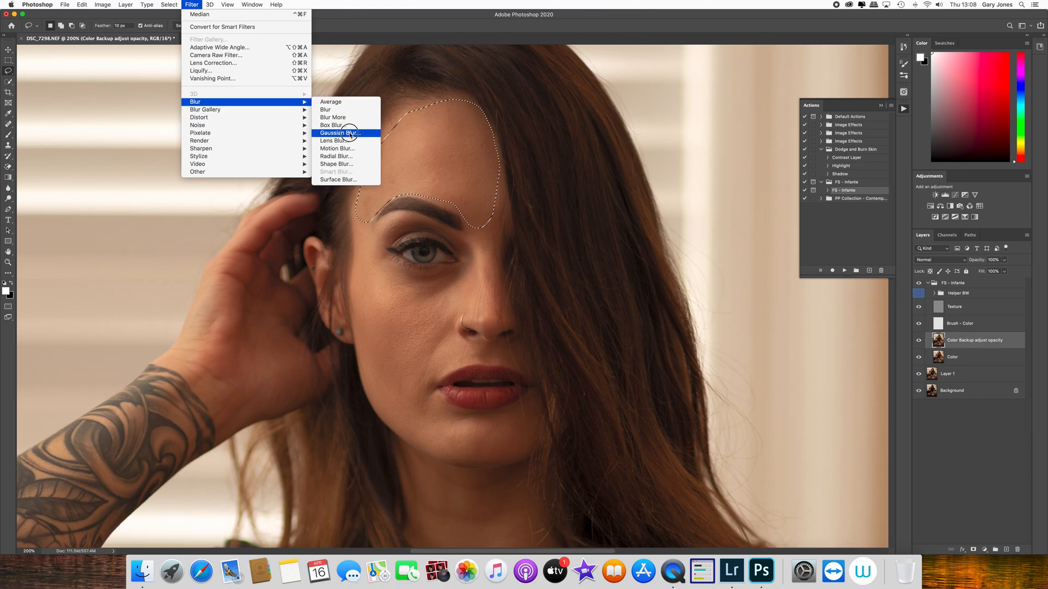
left_click(350, 133)
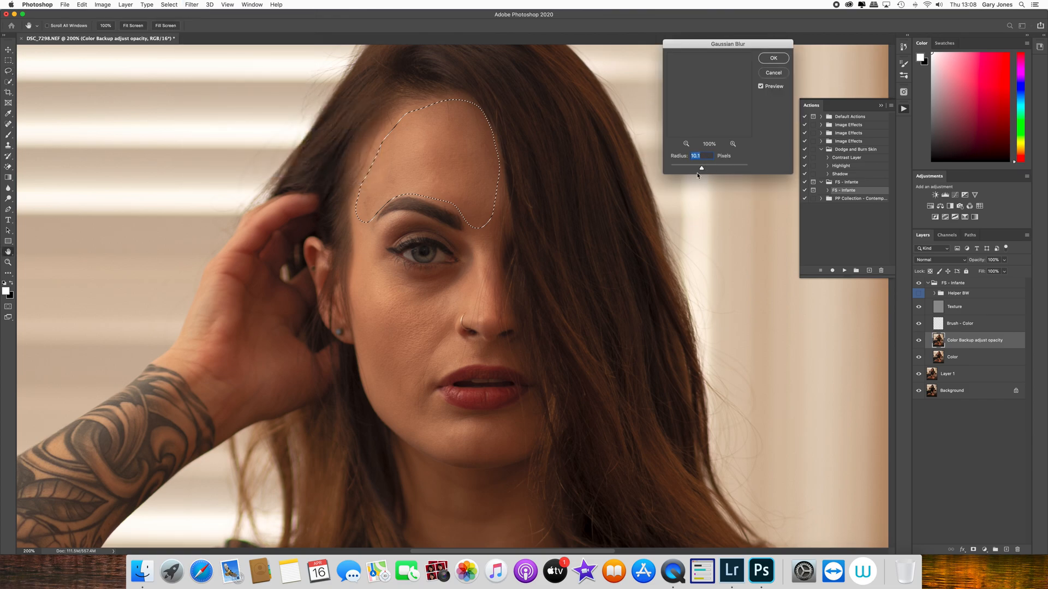
mouse_move(702, 169)
left_mouse_down()
mouse_move(723, 173)
mouse_move(700, 170)
left_mouse_up()
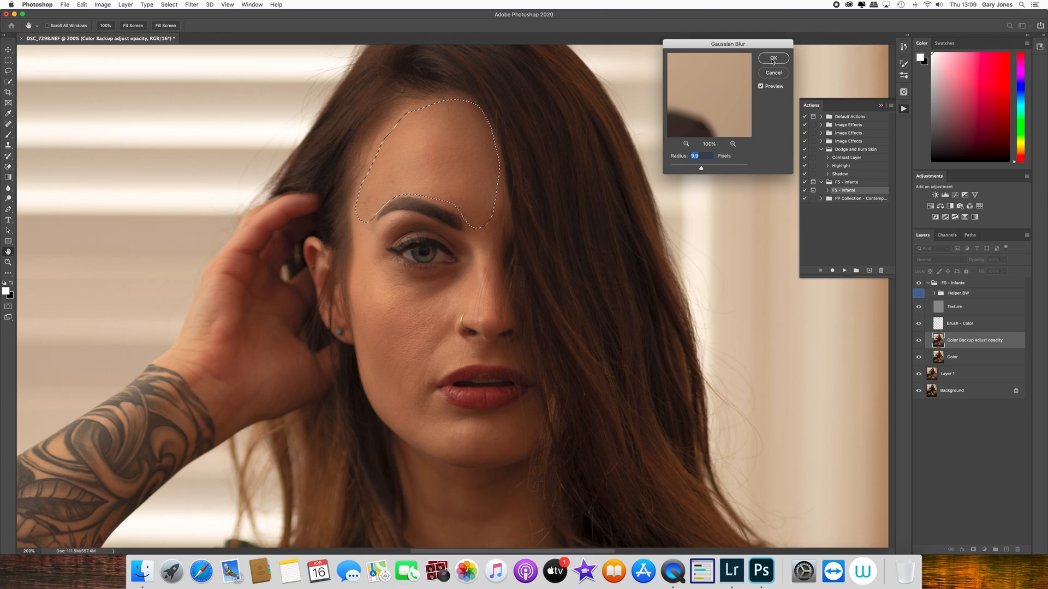
left_click(772, 58)
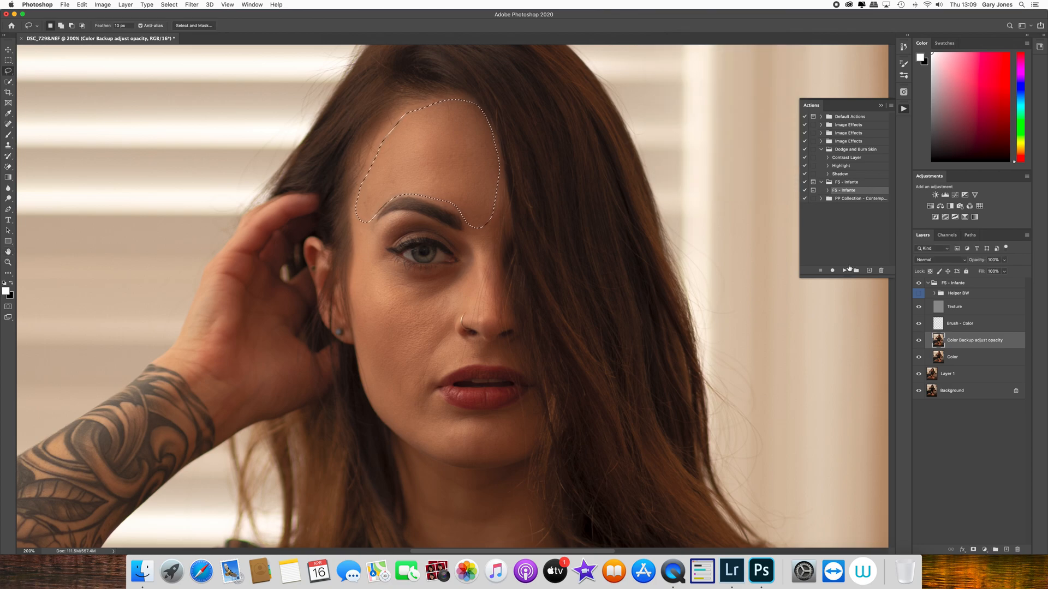
Step: Compare the forehead before and after blurring by toggling the Color Backup adjust opacity layer's visibility
left_click(918, 341)
left_click(918, 341)
left_click(917, 340)
left_click(918, 341)
left_click(918, 342)
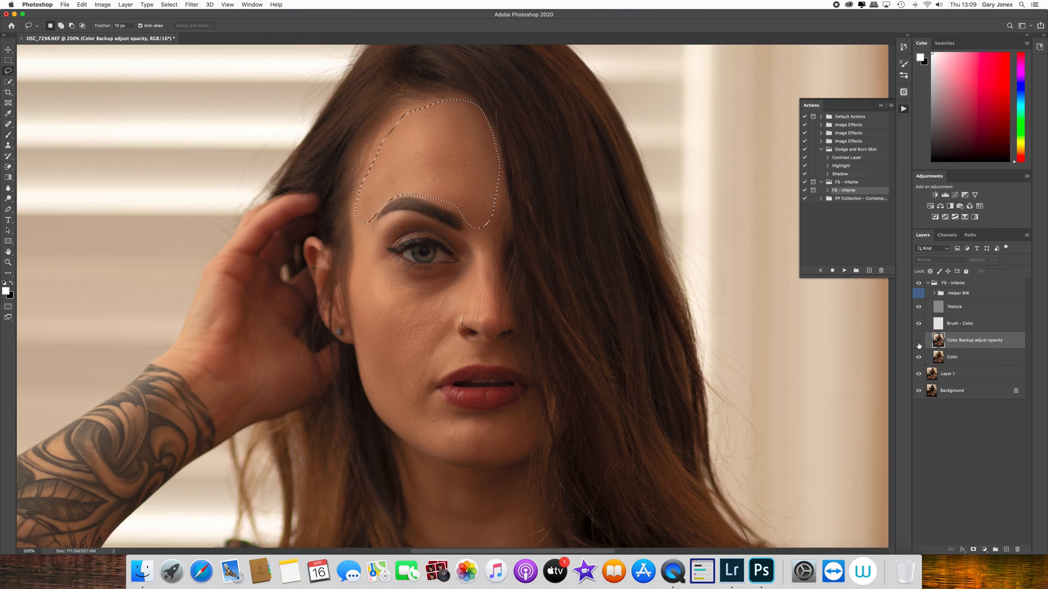
left_click(919, 341)
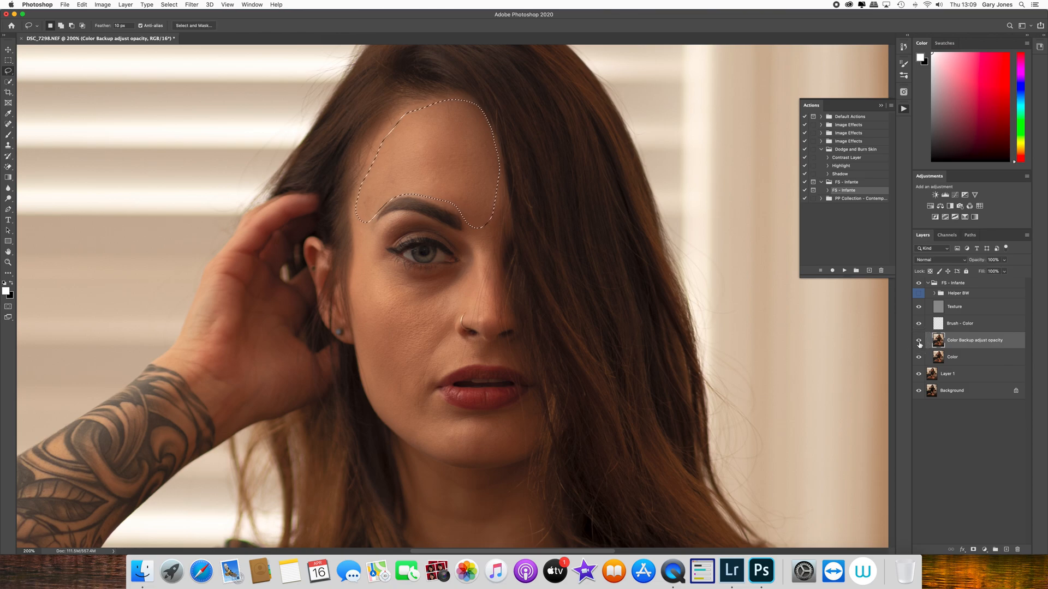
left_click(920, 343)
left_click(920, 343)
Step: Drop the forehead selection, lasso the bridge of the nose and apply the same Gaussian Blur to it
key("super+d")
key("super+minus")
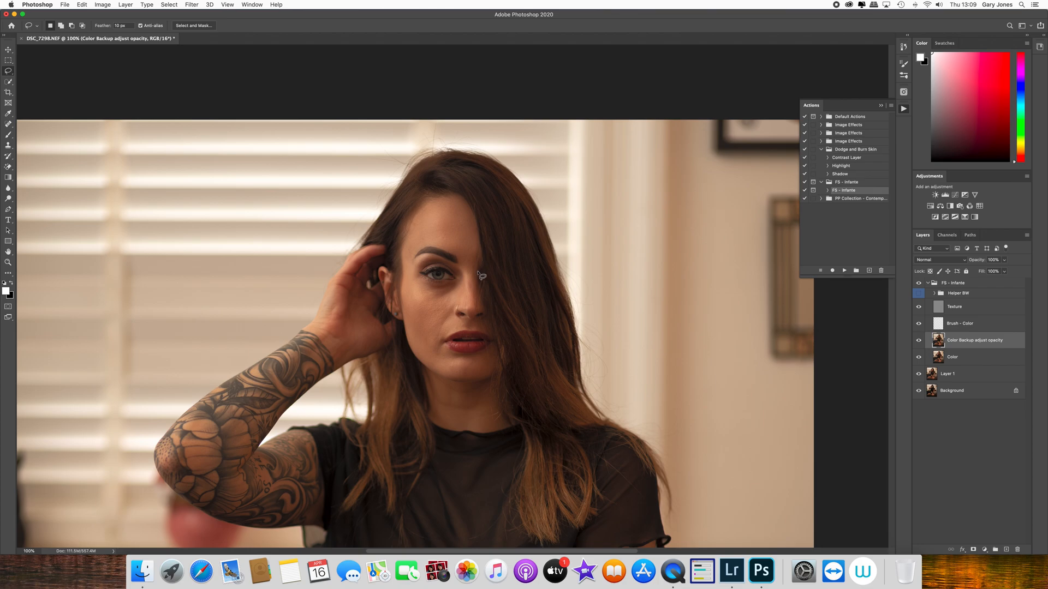
mouse_move(460, 305)
left_mouse_down()
mouse_move(467, 312)
mouse_move(472, 295)
mouse_move(472, 255)
mouse_move(460, 252)
mouse_move(460, 304)
left_mouse_up()
left_click(191, 4)
mouse_move(219, 102)
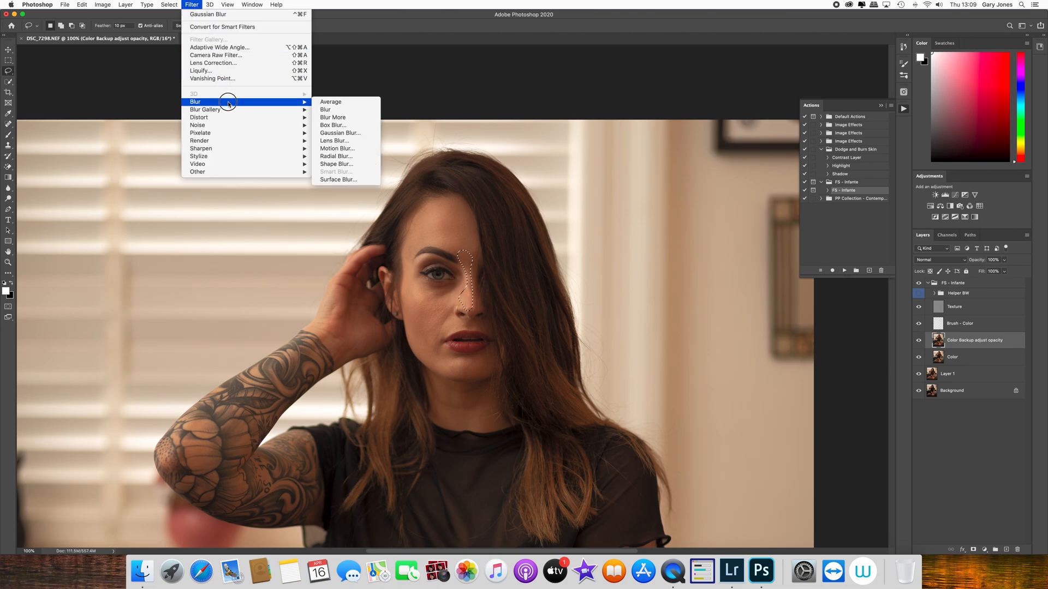
left_click(334, 132)
key("Return")
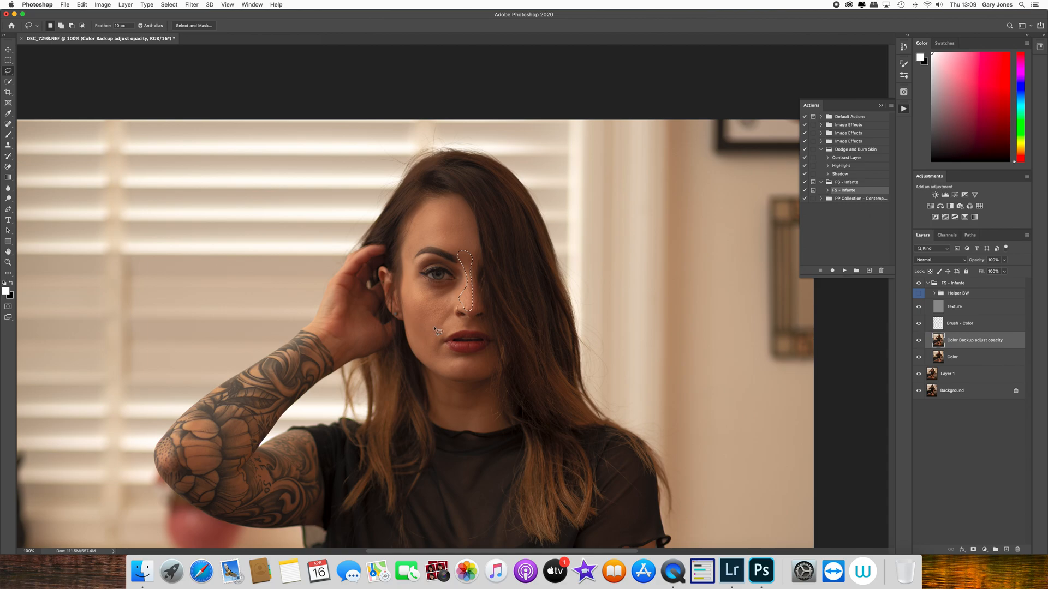
Step: Lasso the cheek and chin around the mouth, apply a 9.9 pixel Gaussian Blur there, and deselect
key("super+d")
mouse_move(416, 346)
left_mouse_down()
mouse_move(407, 269)
mouse_move(458, 292)
mouse_move(451, 316)
mouse_move(466, 328)
mouse_move(448, 345)
mouse_move(487, 369)
mouse_move(462, 383)
mouse_move(416, 347)
left_mouse_up()
left_click(192, 5)
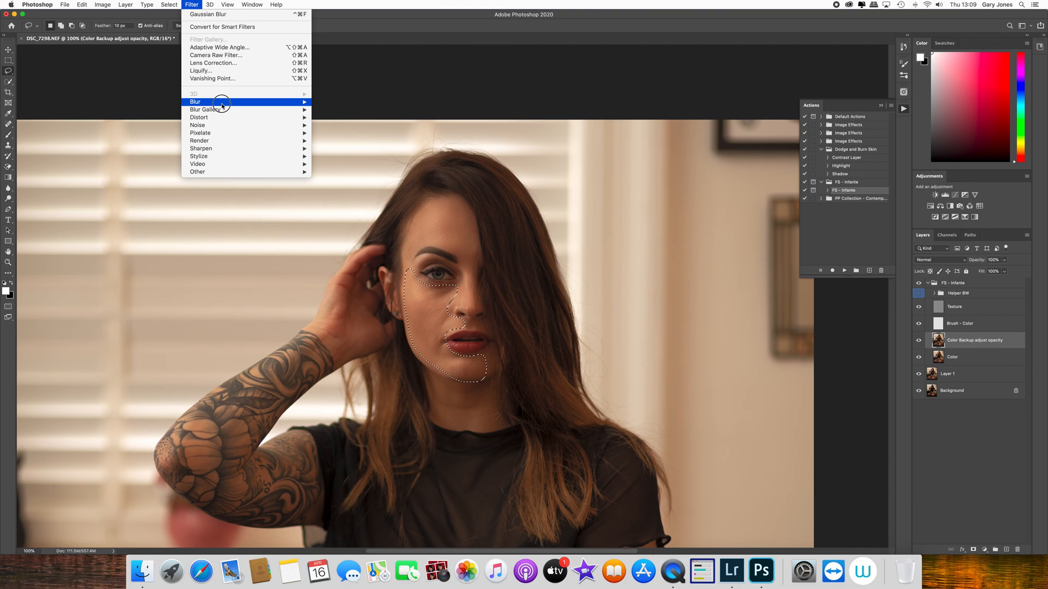
mouse_move(222, 106)
left_click(336, 133)
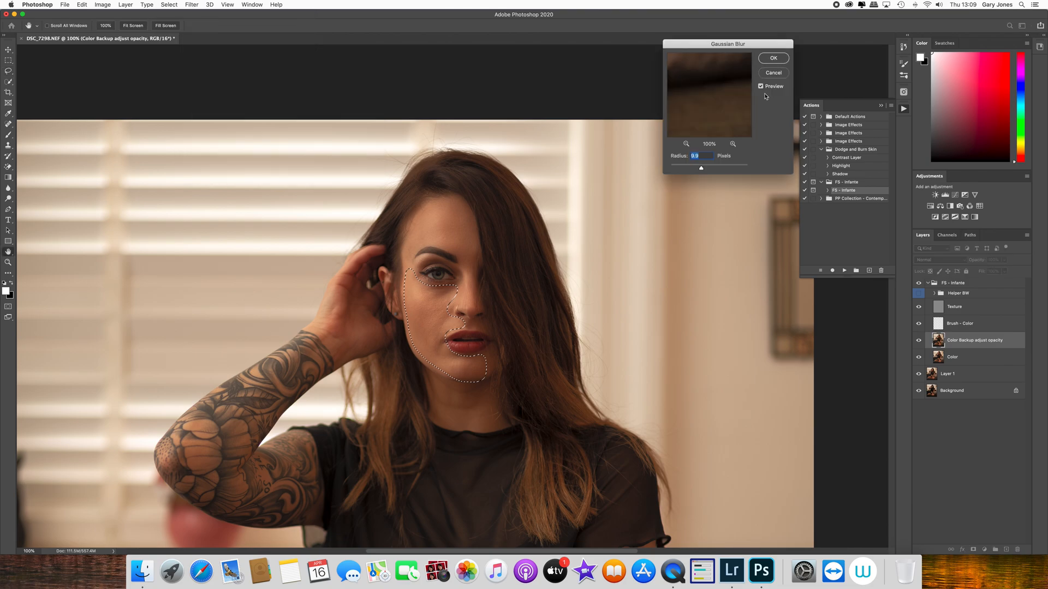
left_click(773, 72)
key("super+plus")
key("super+d")
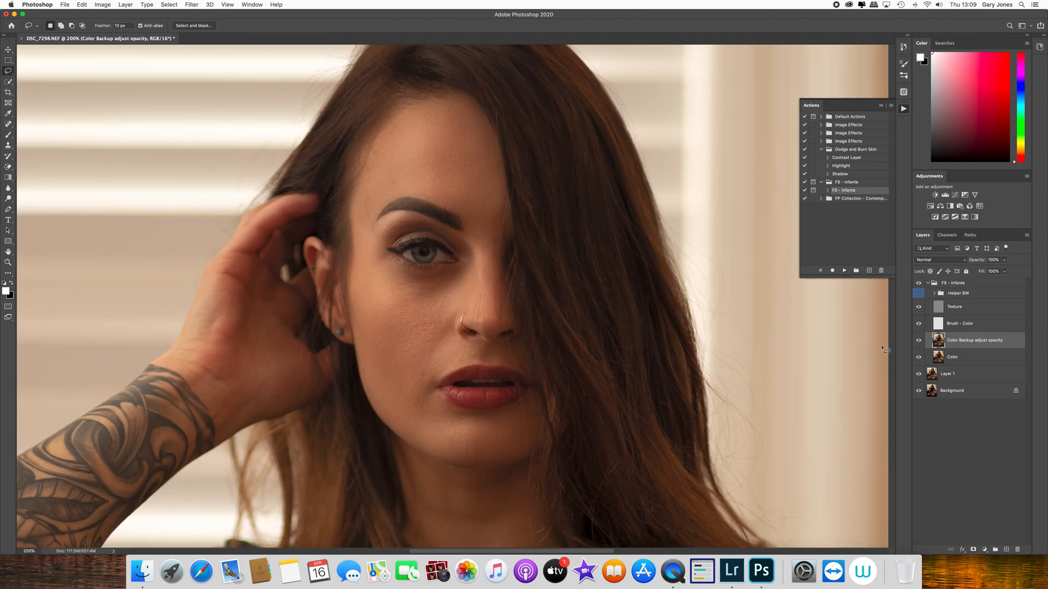
Step: Examine the smoothing across the whole face by repeatedly toggling the Color Backup adjust opacity layer's visibility
left_click(920, 343)
left_click(920, 341)
left_click(920, 341)
left_click(919, 342)
left_click(920, 342)
left_click(919, 342)
left_click(920, 342)
left_click(919, 343)
left_click(919, 342)
left_click(919, 342)
left_click(919, 342)
left_click(919, 342)
left_click(919, 343)
left_click(919, 342)
Step: Show the Helper BW group again and switch to the Mixer Brush Tool
left_click(919, 294)
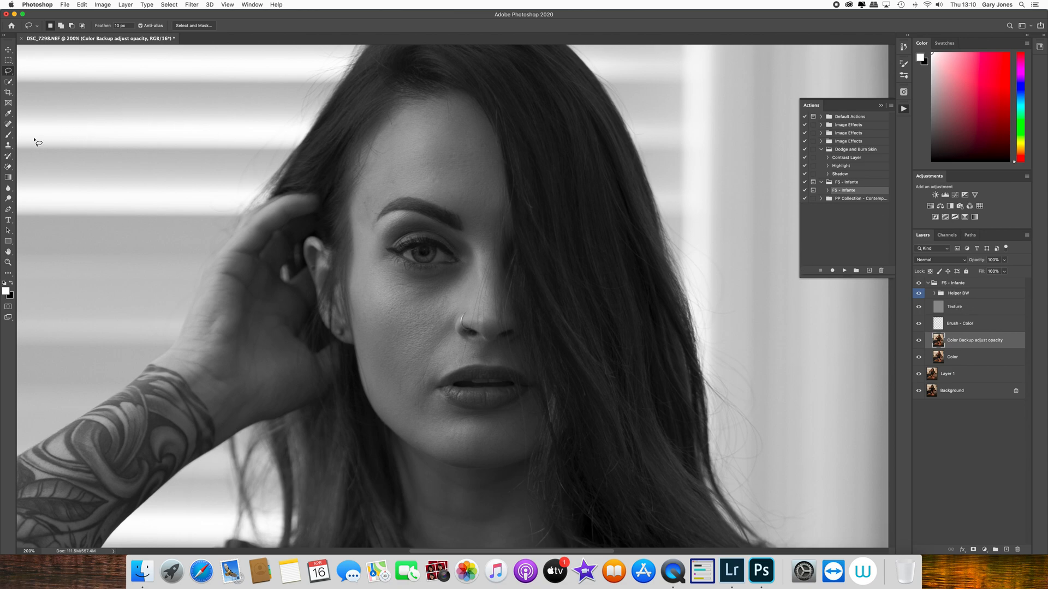
left_click(7, 136)
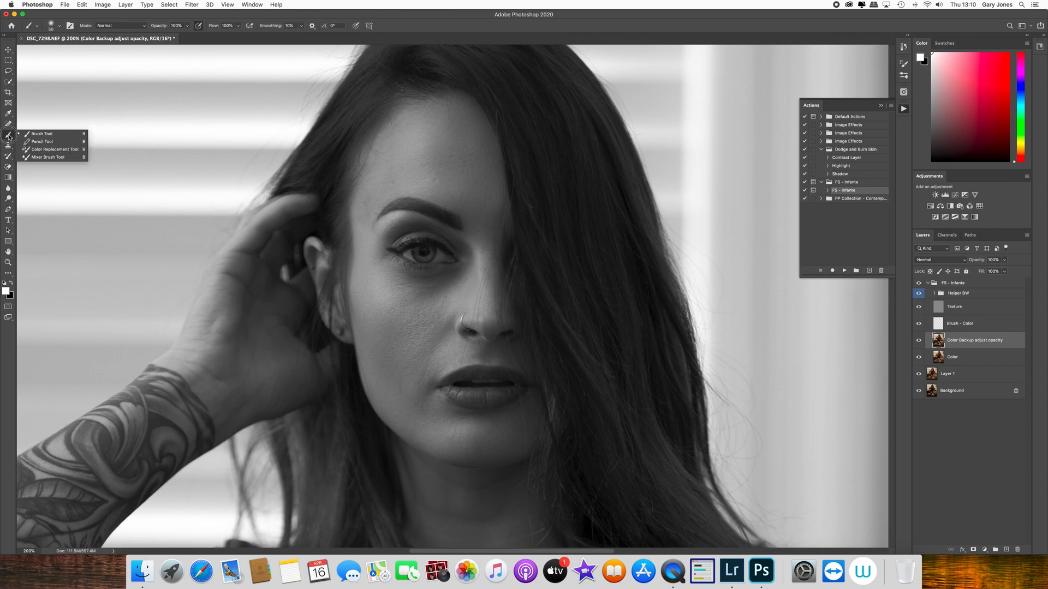
left_click(52, 159)
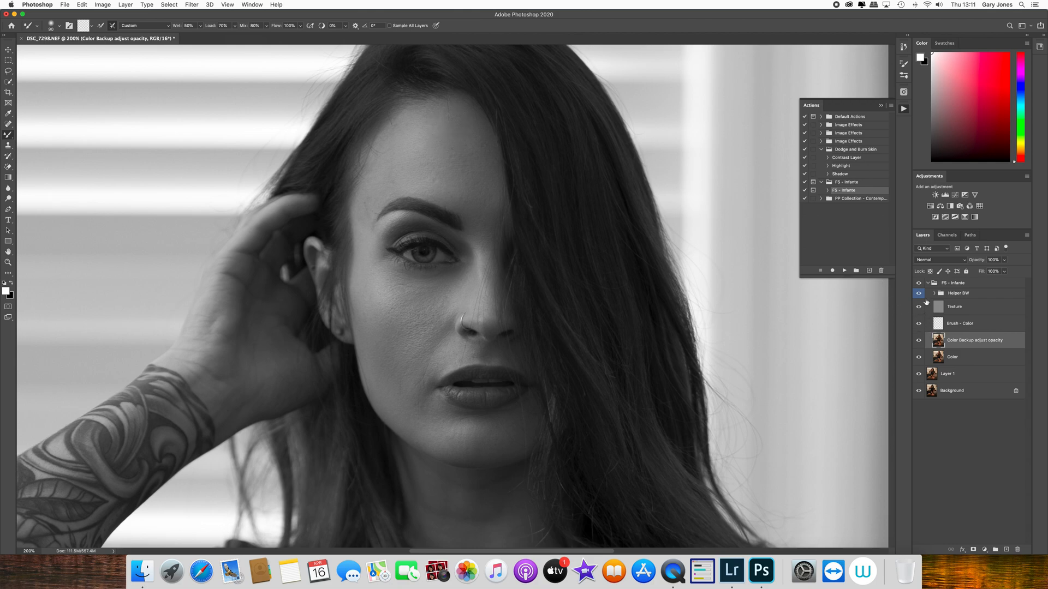
Step: Compare the skin with and without the Color Backup adjust opacity layer while the black-and-white helper is on
left_click(919, 342)
left_click(919, 342)
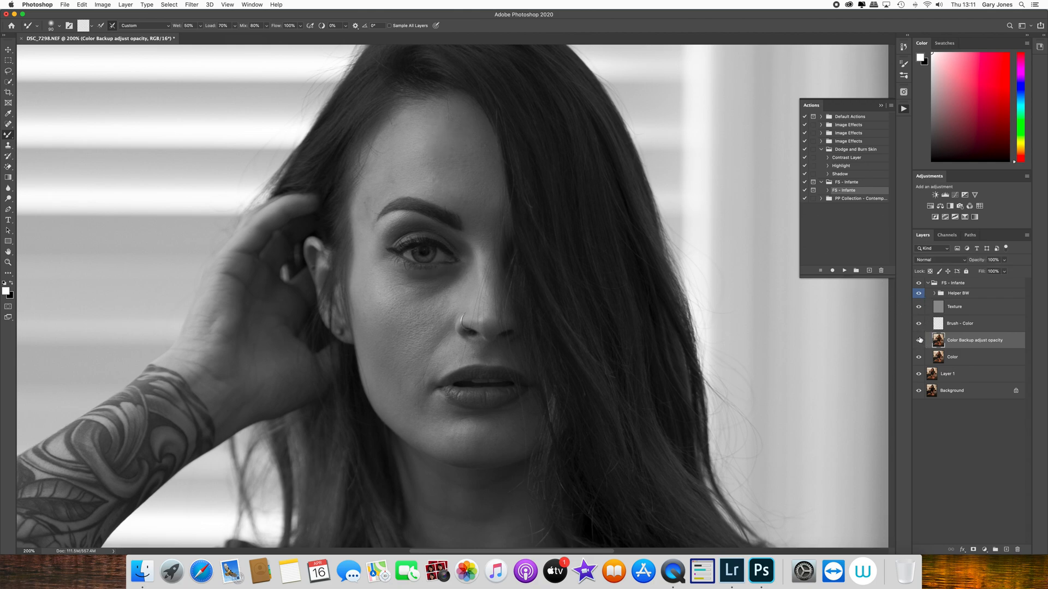
left_click(919, 341)
left_click(919, 341)
left_click(919, 341)
left_click(920, 341)
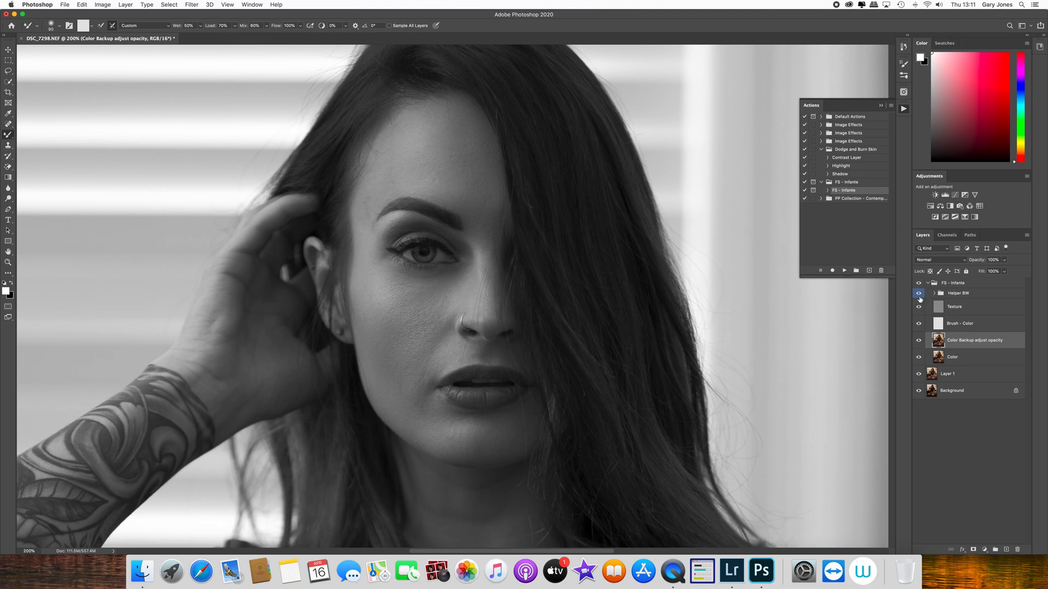
Step: Hide the Helper BW group, then combine the collapsed FS - Infante group and Layer 1 into a single layer
left_click(919, 295)
left_click(927, 283)
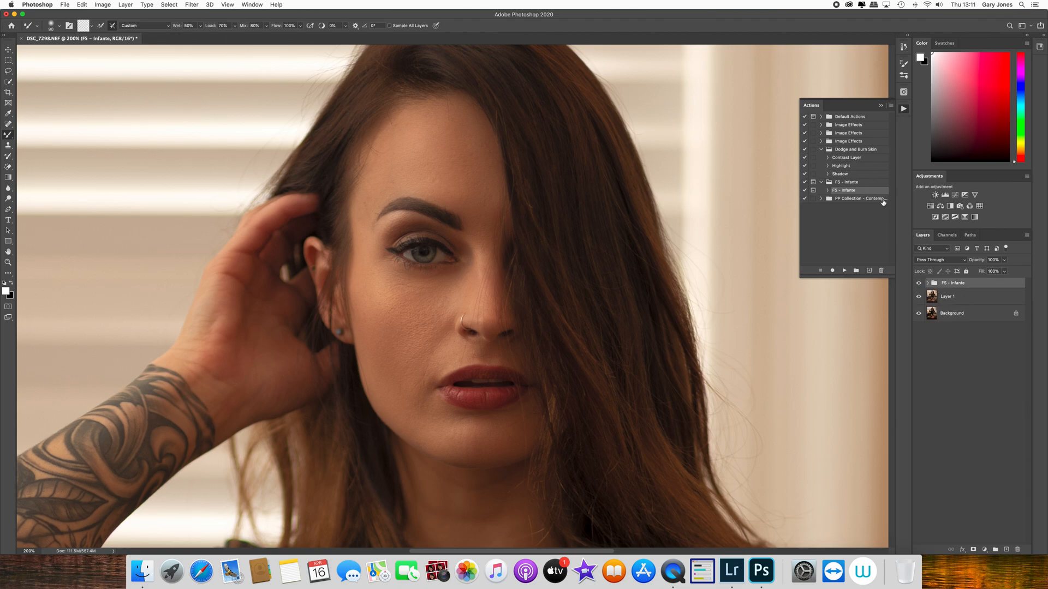
key("super+0")
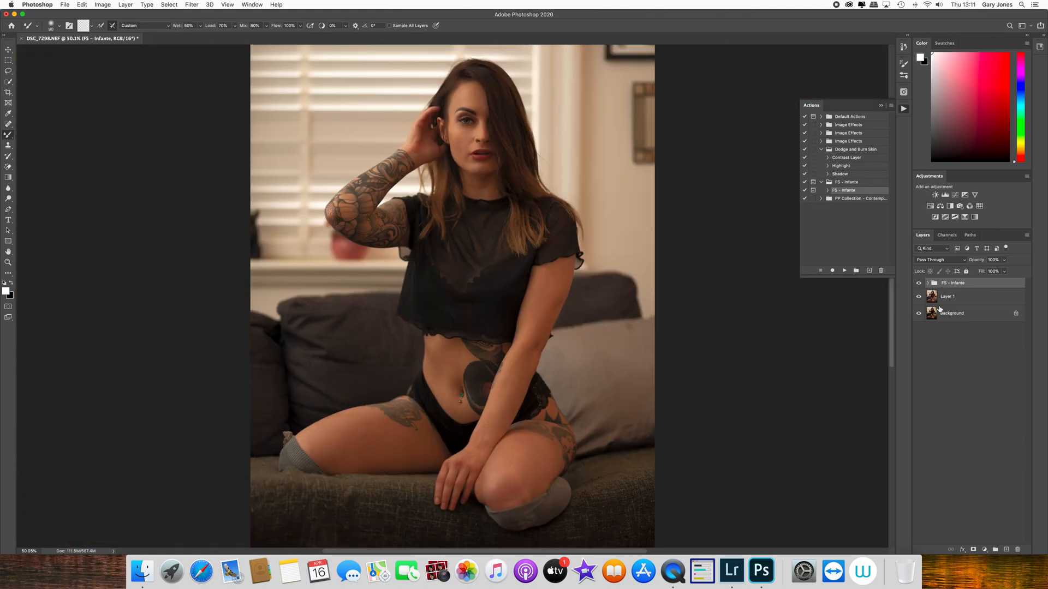
left_click(971, 302)
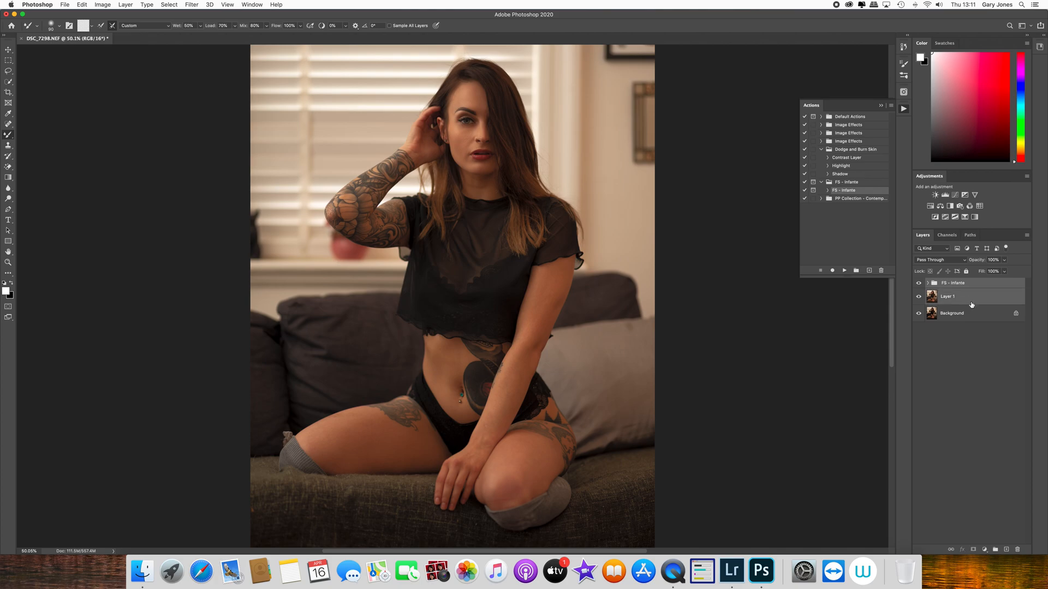
right_click(971, 303)
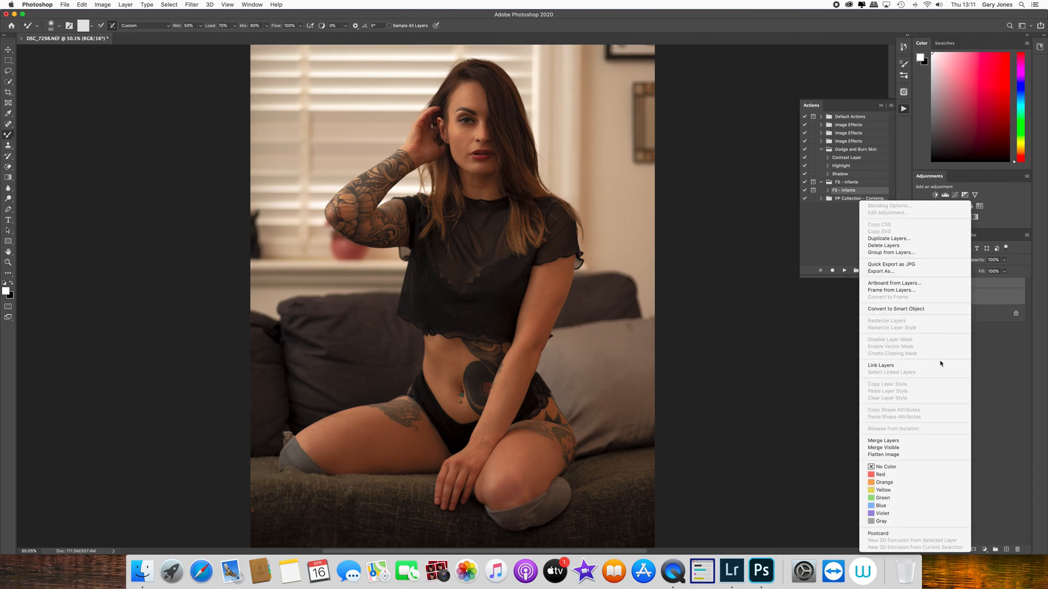
left_click(912, 308)
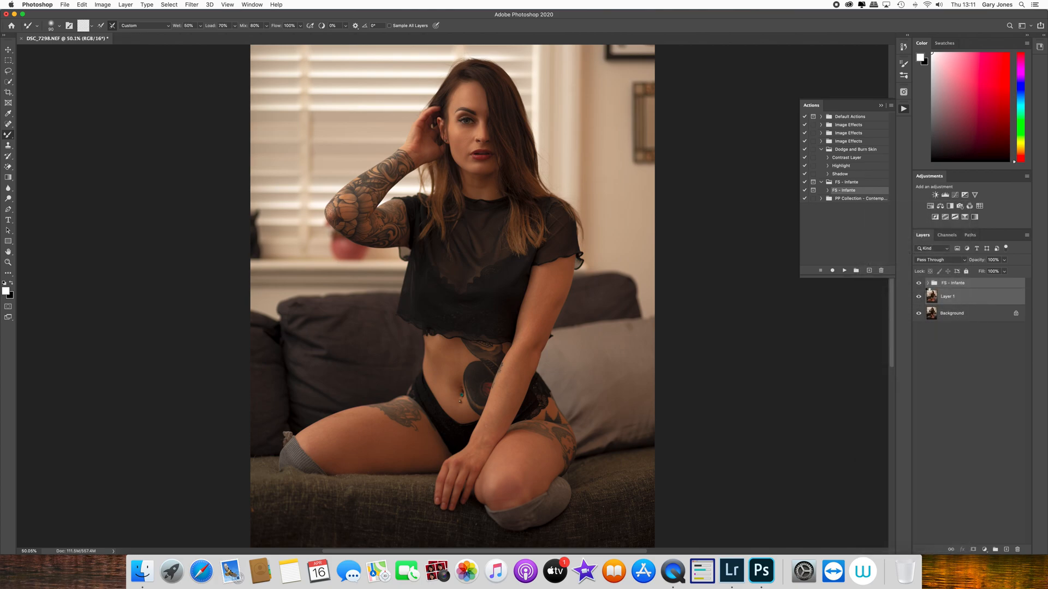
Step: Play the Contrast Layer action from Dodge and Burn Skin and put its Brightness/Contrast and Color Fill layers into Group 1
left_click(881, 107)
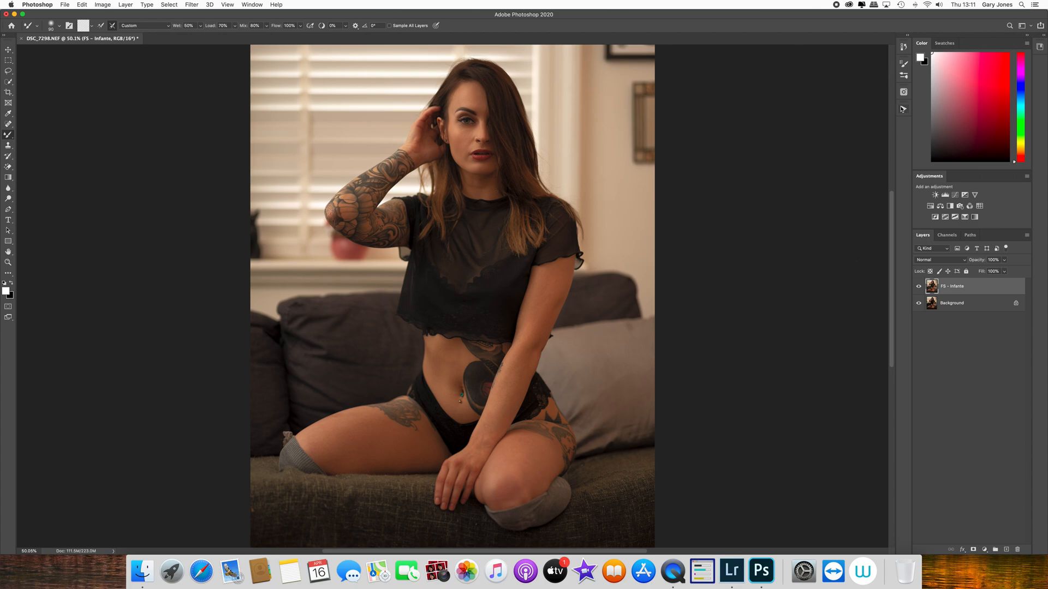
left_click(904, 108)
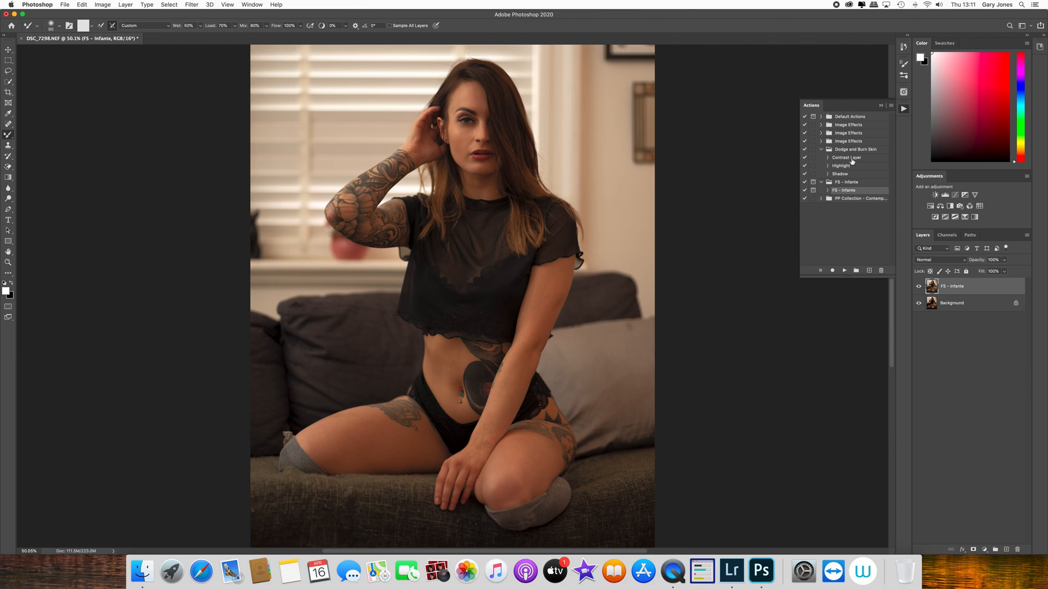
left_click(849, 159)
left_click(844, 270)
left_click(927, 283)
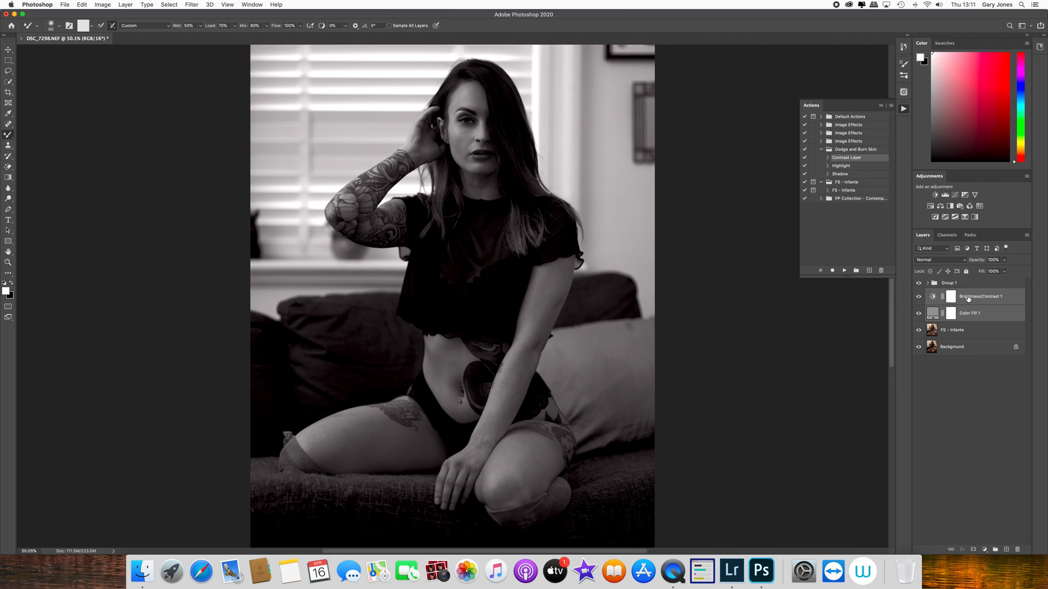
left_click(933, 284)
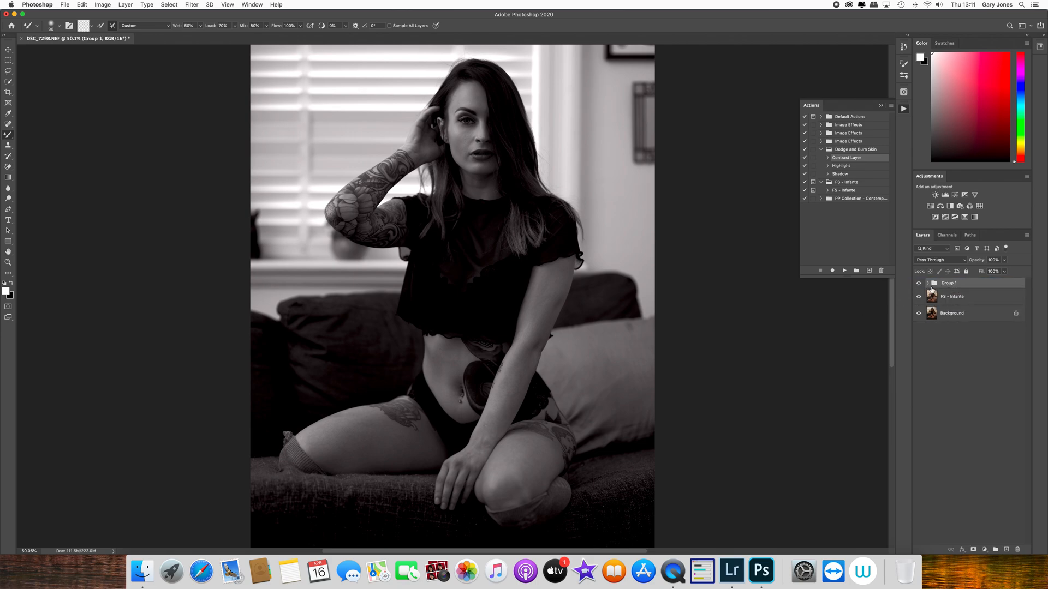
Step: Play the Highlight action from Dodge and Burn Skin directly above the FS - Infante layer, with the face in close view
left_click(955, 297)
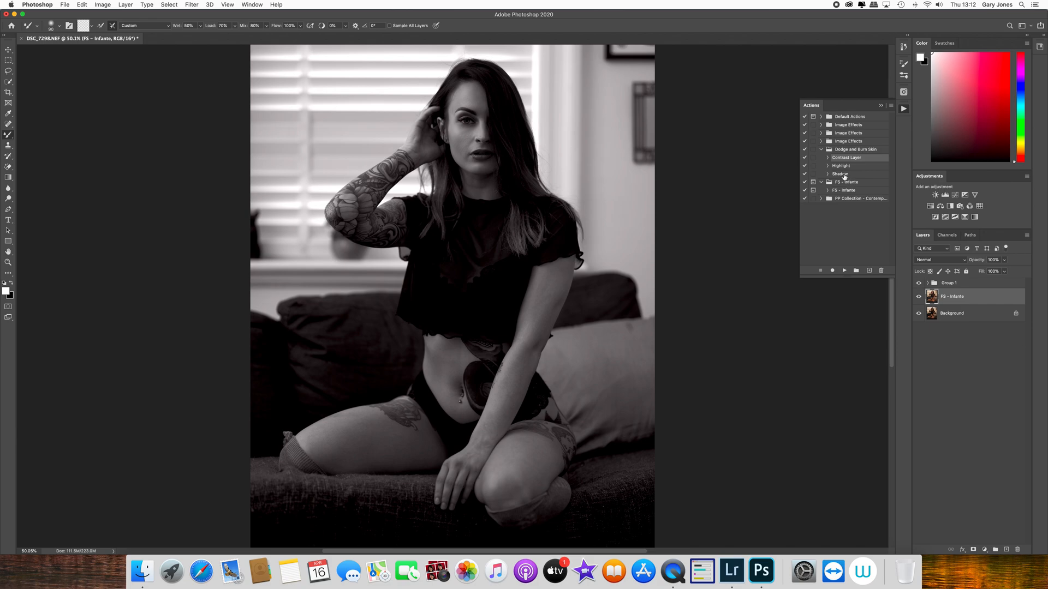
left_click(847, 166)
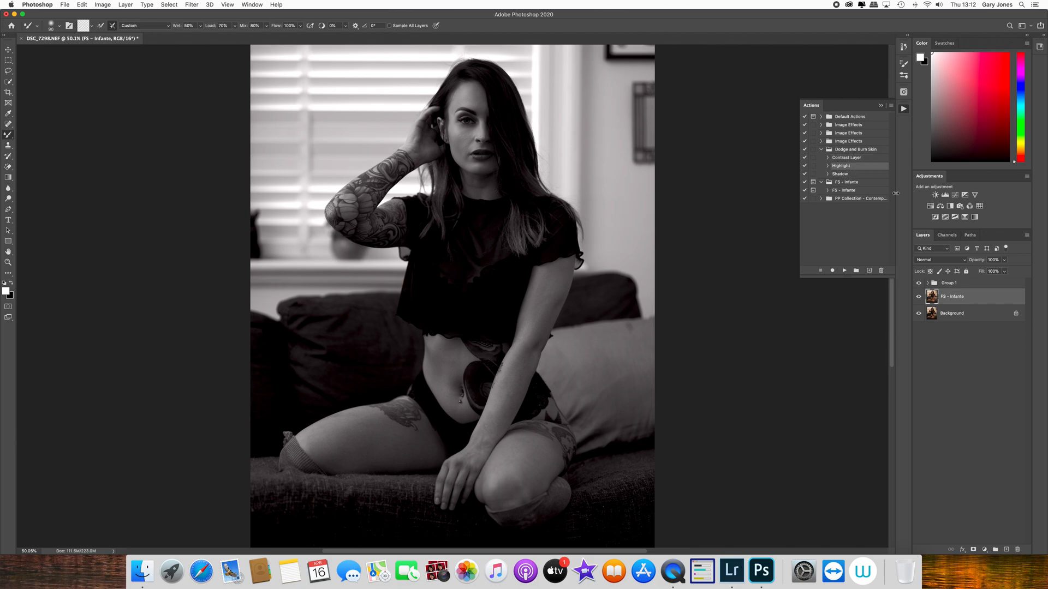
key("super+equal")
key("super+equal")
key("super+equal")
left_click_drag(605, 86, 580, 481)
key("super+equal")
left_click_drag(639, 218, 534, 211)
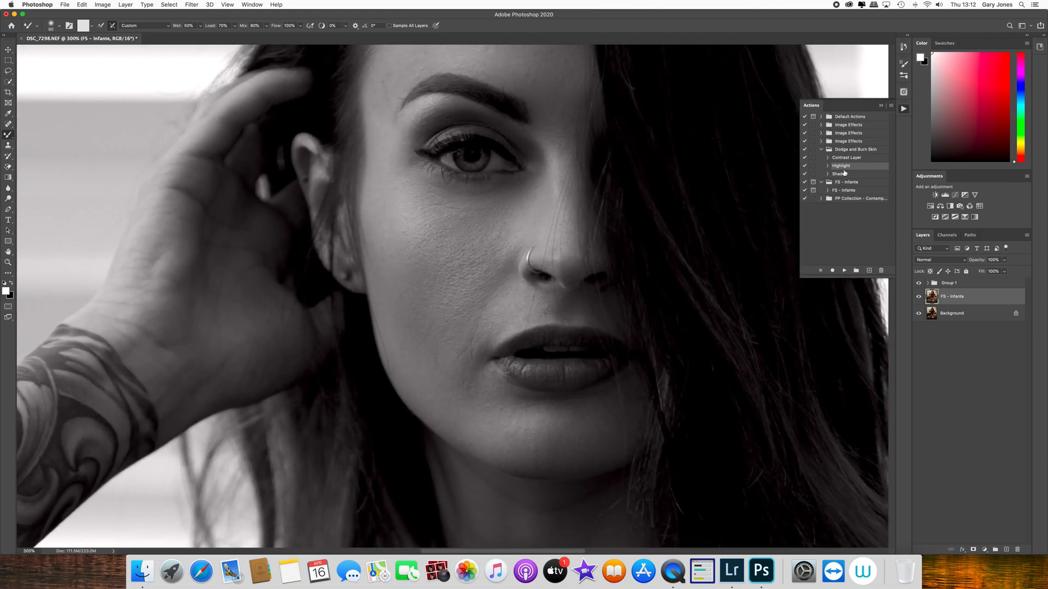
left_click(846, 269)
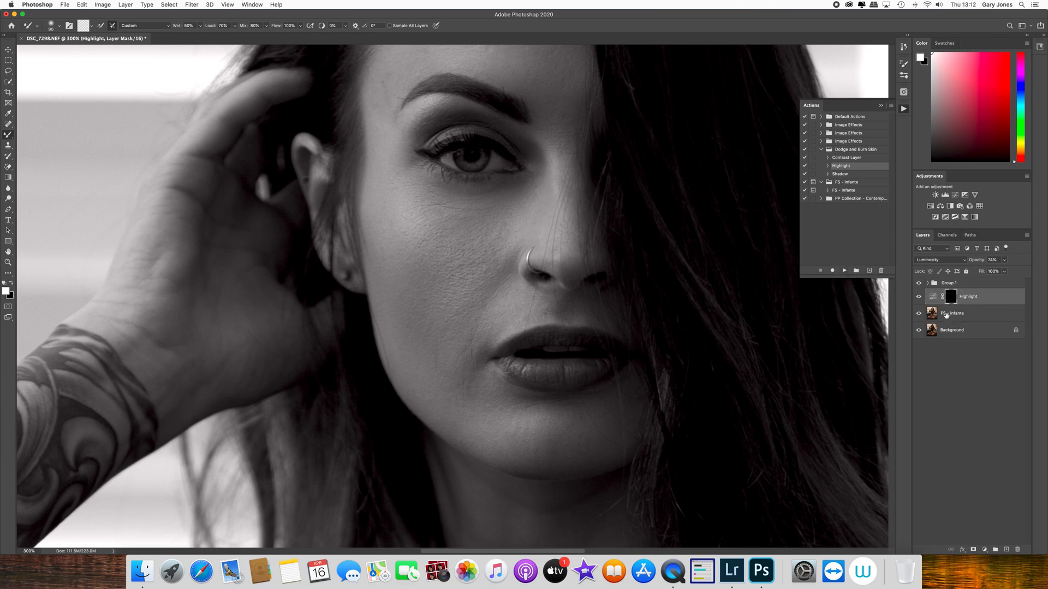
Step: Switch from the Mixer Brush to the regular Brush Tool and hide the Group 1 contrast helper to view the face in color
right_click(8, 134)
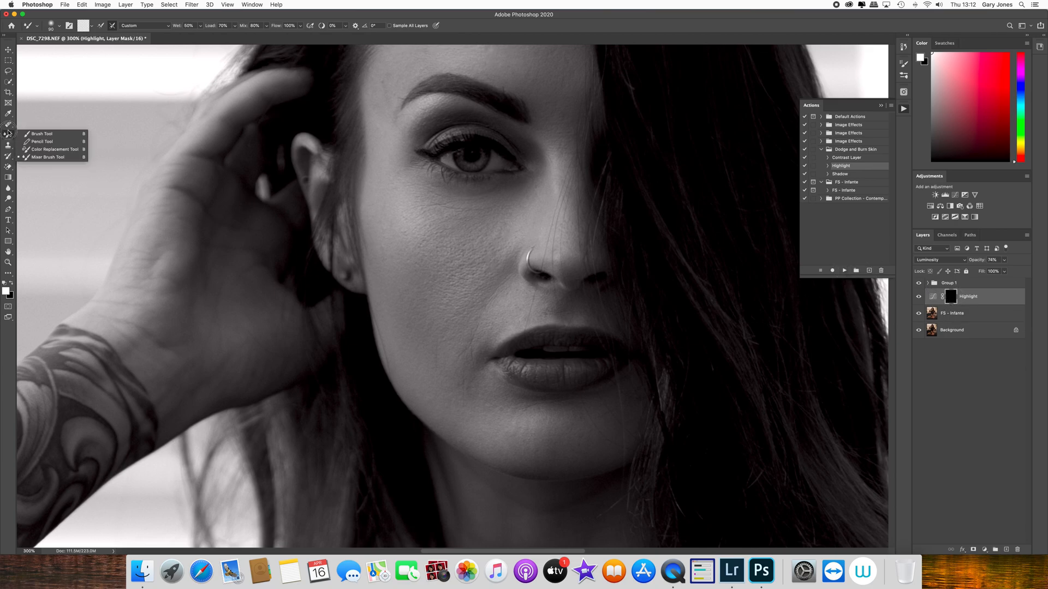
left_click(32, 134)
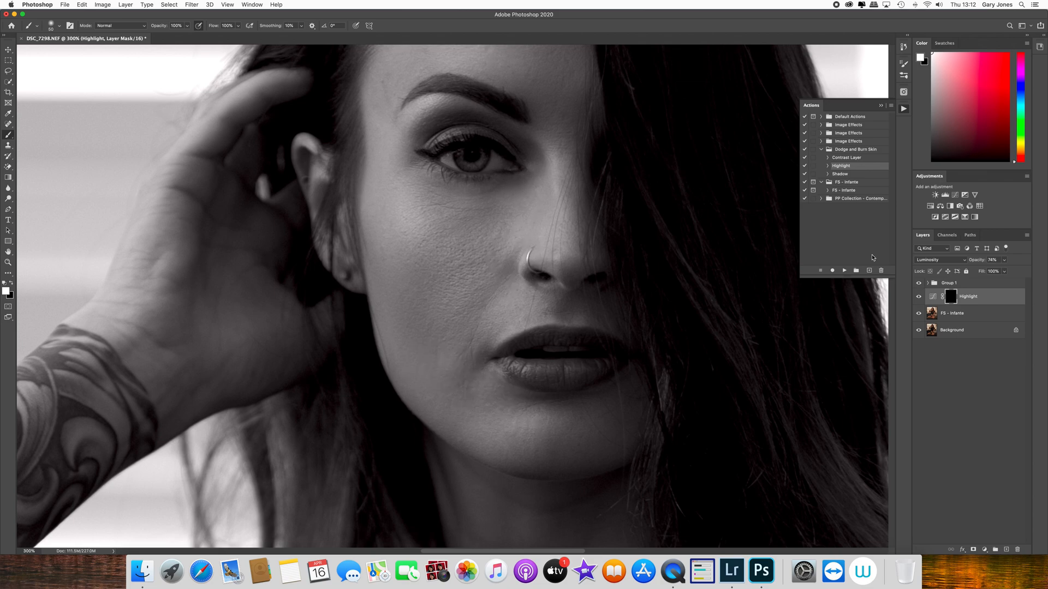
left_click(919, 282)
scroll(585, 295, "up", 5)
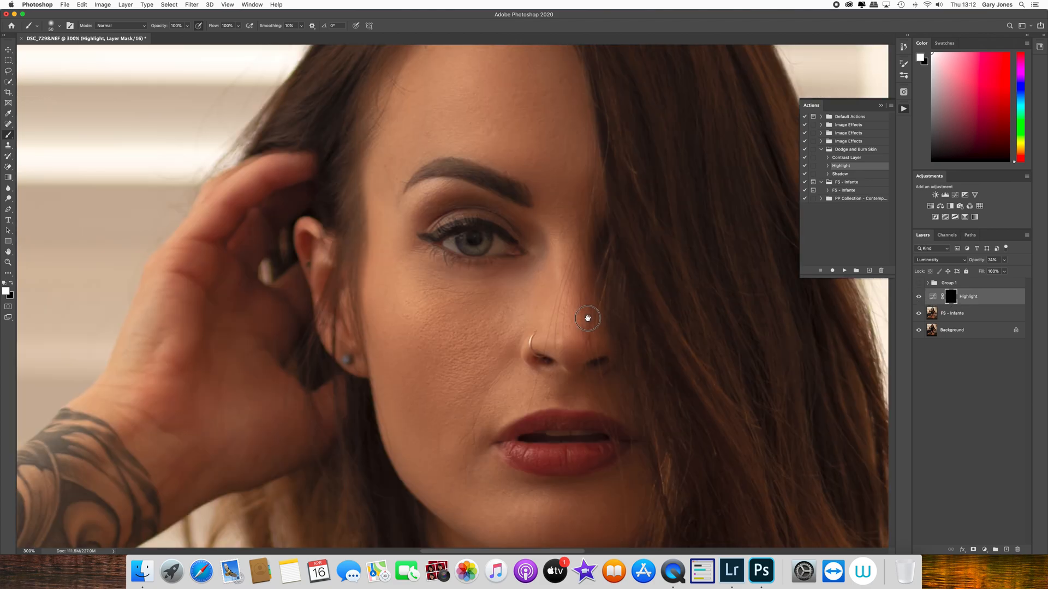
Step: Set the Highlight layer's opacity to 42% and view the whole photo
left_click(1004, 271)
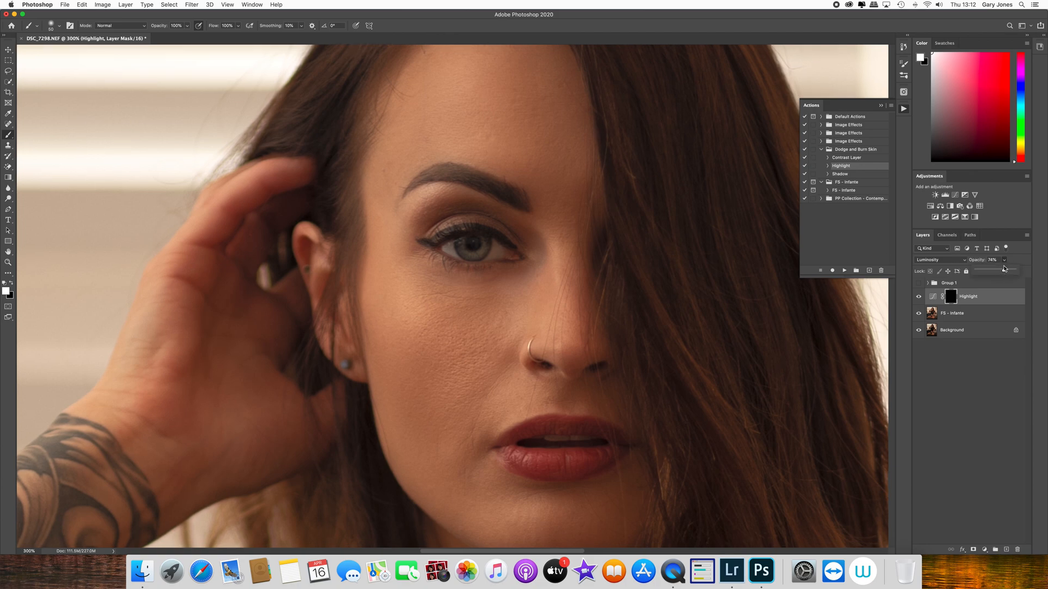
mouse_move(1005, 270)
left_mouse_down()
mouse_move(977, 271)
mouse_move(993, 270)
left_mouse_up()
left_click(1016, 256)
key("super+0")
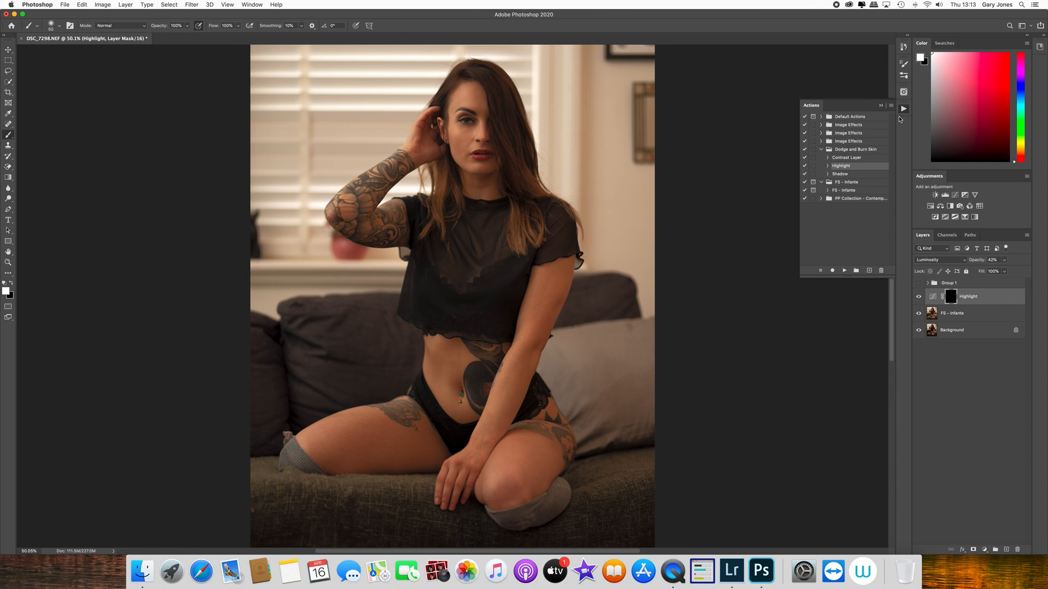
Step: Delete the hidden Group 1 contrast helper from the layer stack
left_click(880, 107)
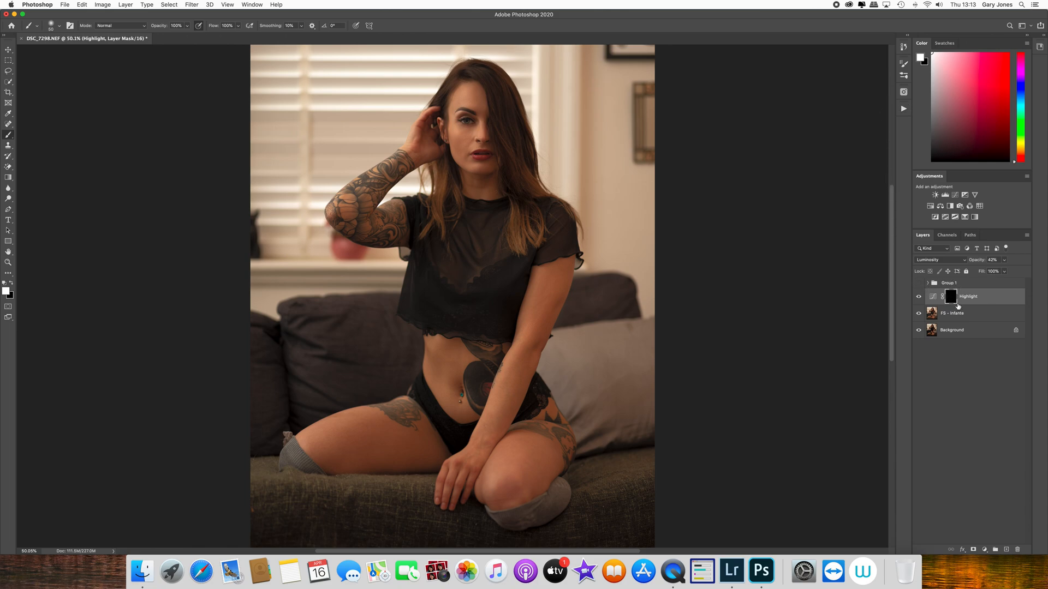
left_click_drag(950, 284, 1018, 550)
left_click_drag(949, 284, 1017, 550)
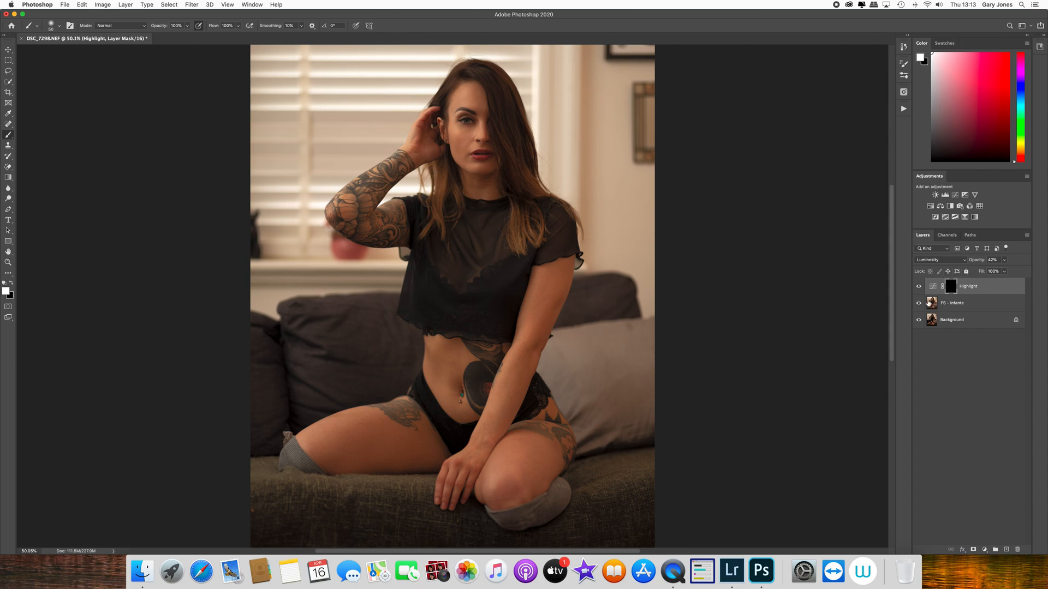
Step: Add a Selective Color adjustment layer above Highlight and set Black to +11% for the Reds
left_click(974, 217)
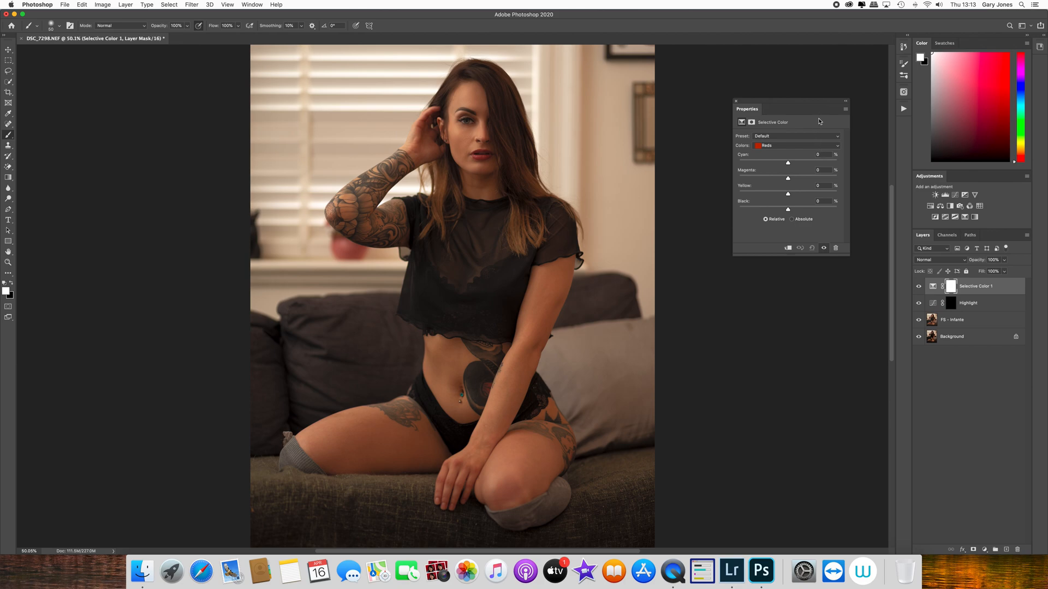
left_click(798, 146)
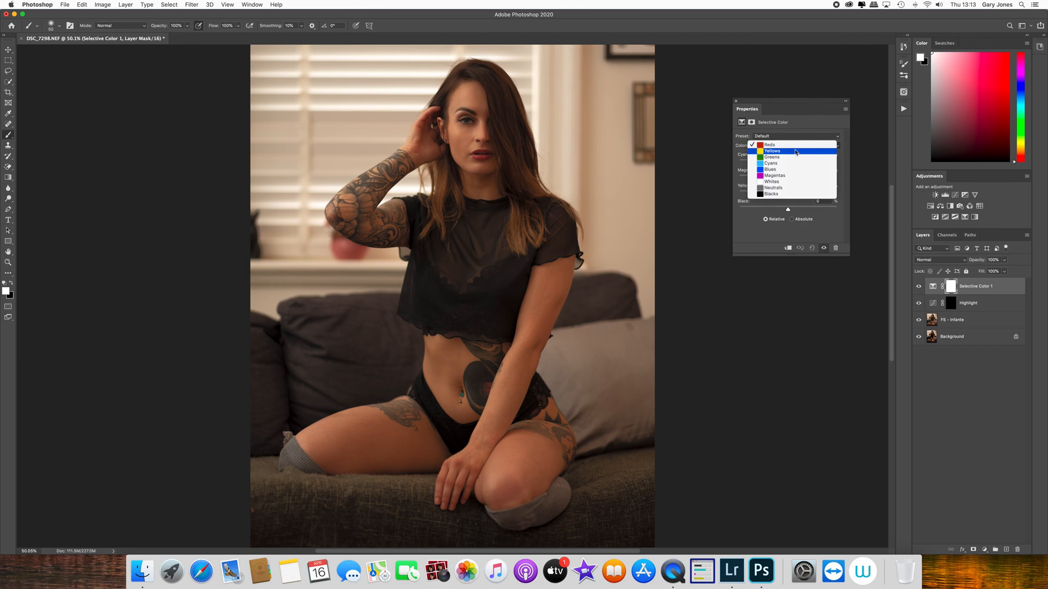
left_click(811, 121)
left_click_drag(790, 211, 792, 211)
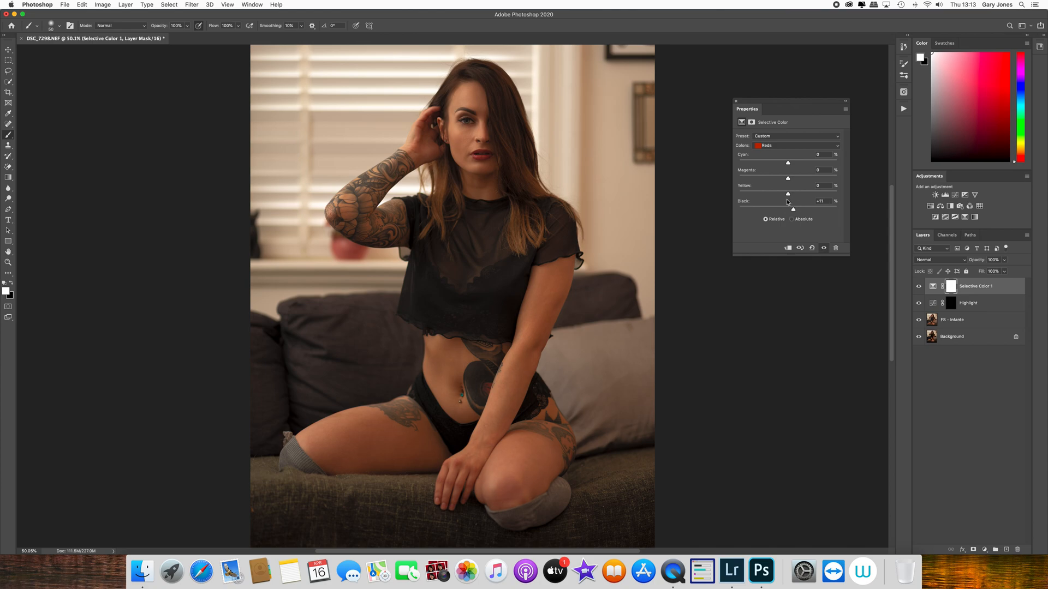
Step: Fine-tune the Selective Color sliders for the Reds and the Yellows, and close the adjustment's settings
left_click_drag(788, 195, 790, 165)
left_click(787, 146)
left_click(787, 154)
left_click_drag(787, 164, 790, 165)
double_click(746, 158)
left_click(735, 102)
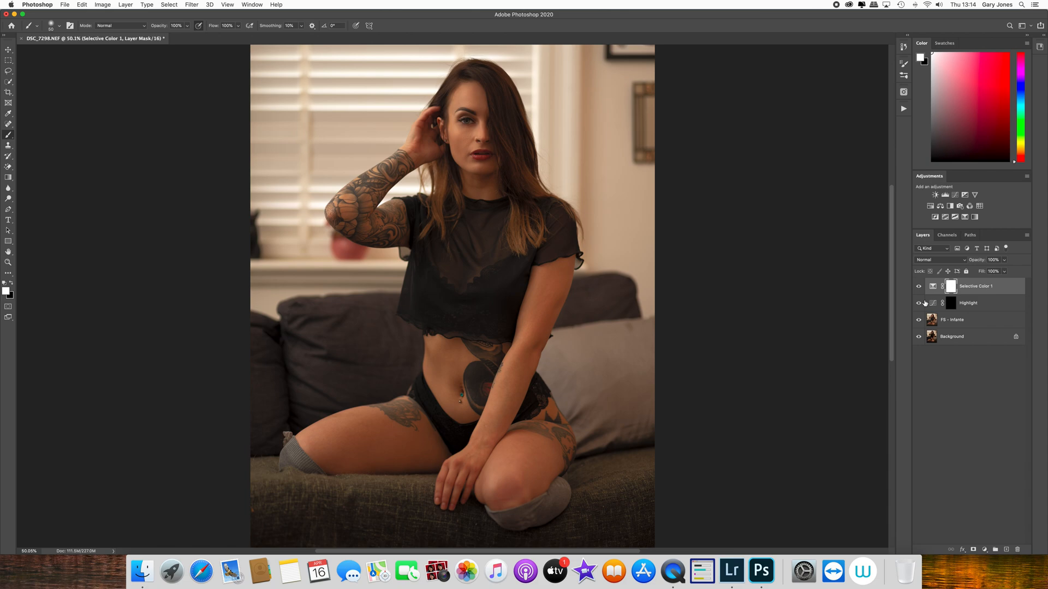
Step: Stamp all visible layers into a new layer at the top of the stack and desaturate it
key("super+alt+shift+e")
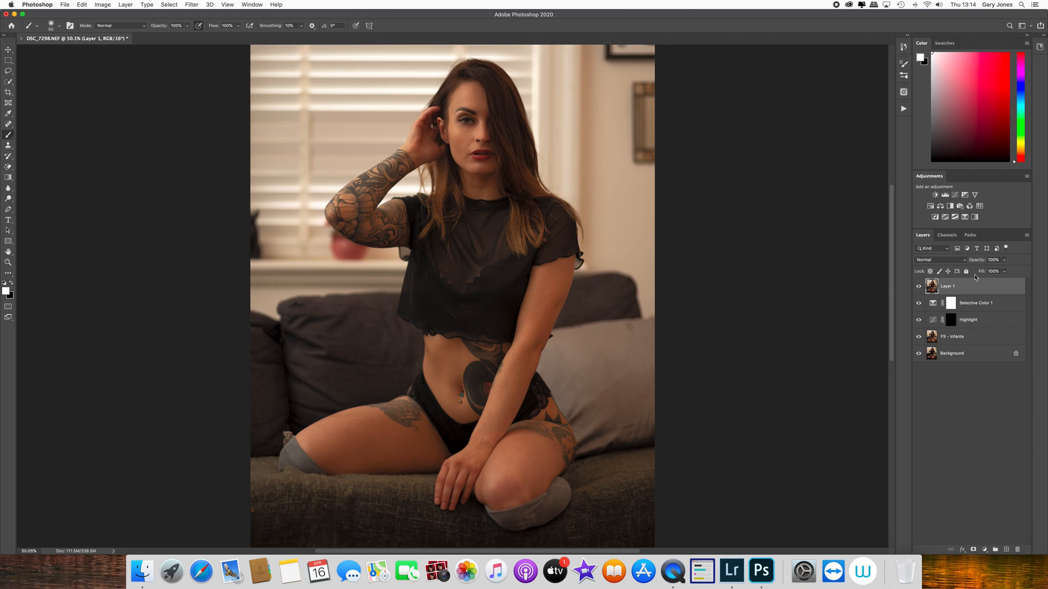
key("super+shift+u")
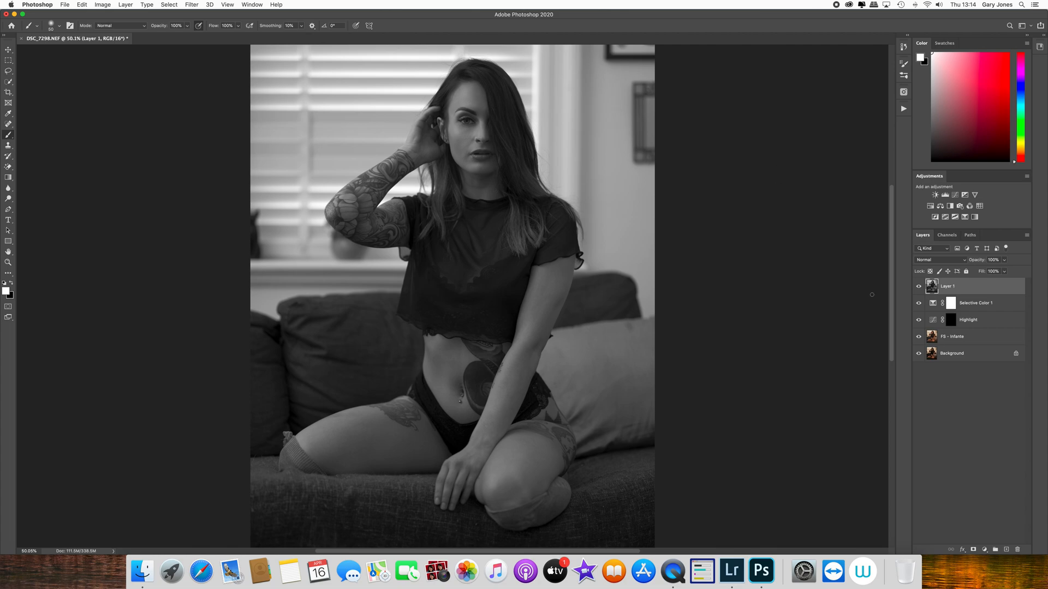
Step: Try the Overlay blend mode on the desaturated layer, then set it to Soft Light
left_click(933, 261)
left_click(928, 266)
left_click(934, 260)
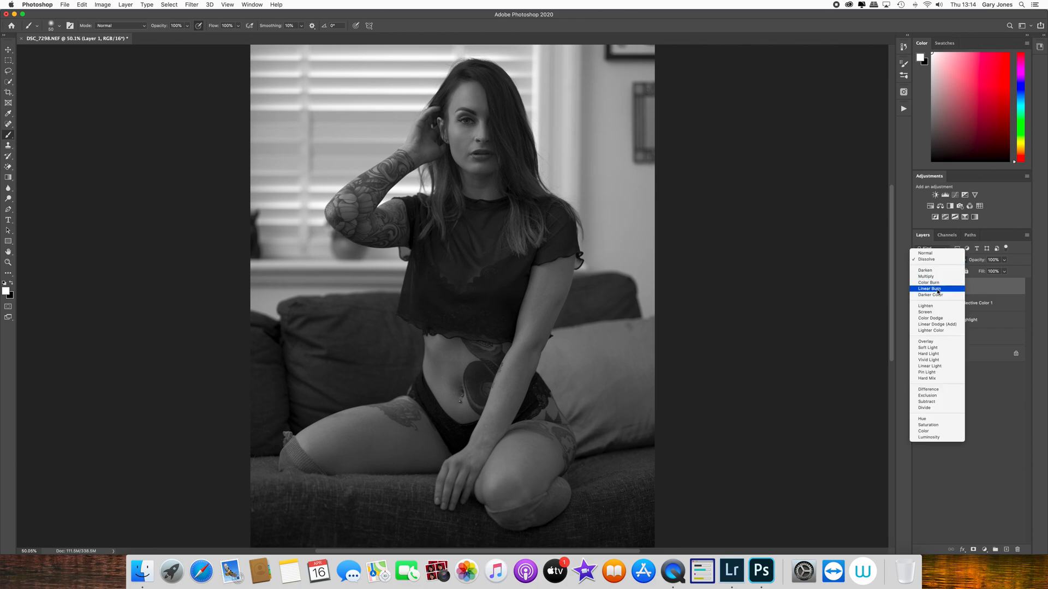
left_click(933, 341)
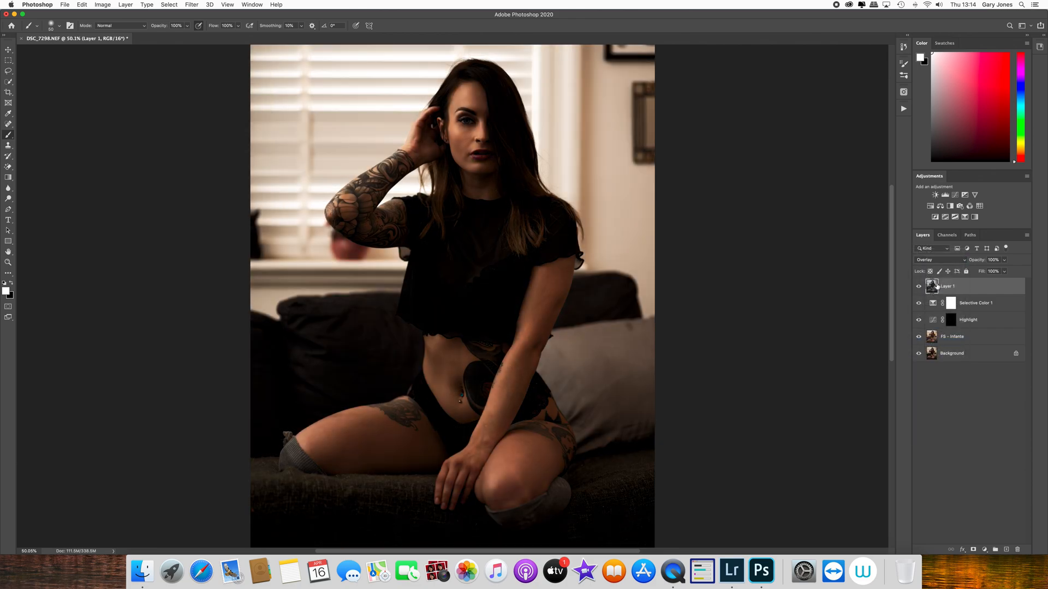
left_click(939, 261)
left_click(938, 265)
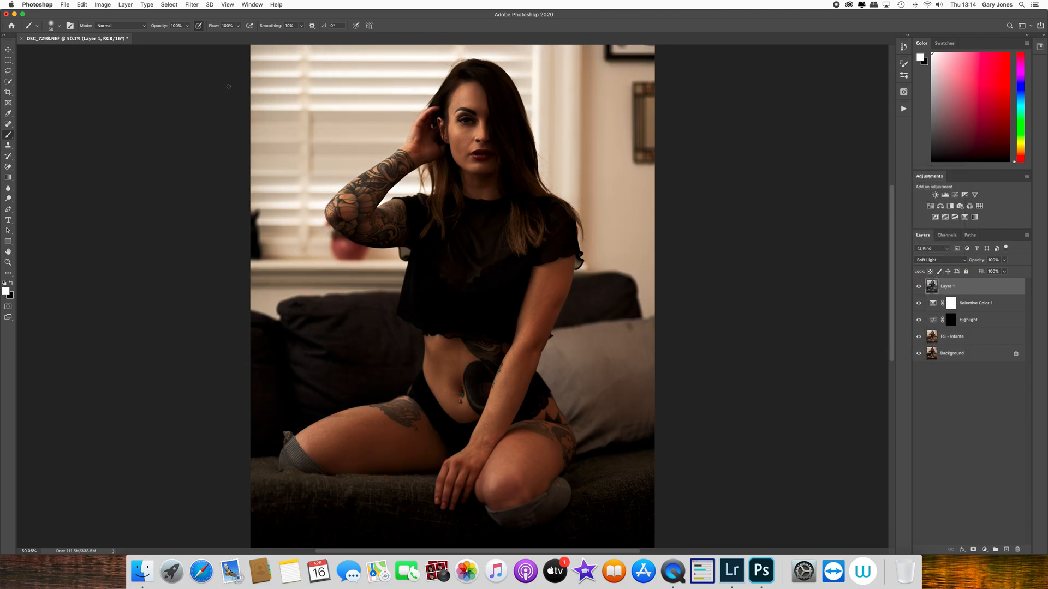
Step: Apply a High Pass filter with a radius of 164.8 pixels to the desaturated Soft Light layer
left_click(192, 5)
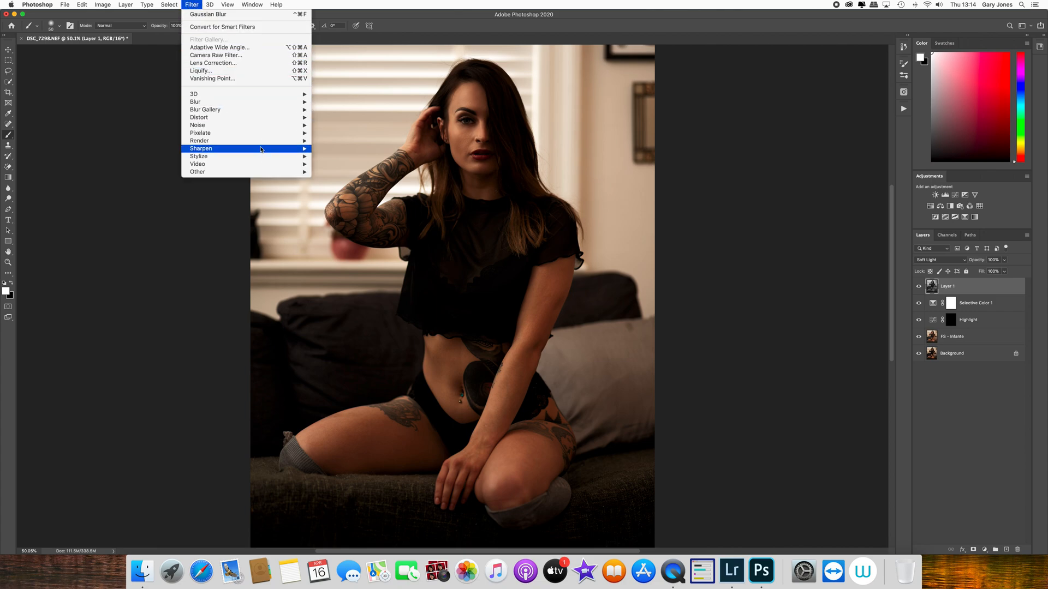
mouse_move(282, 173)
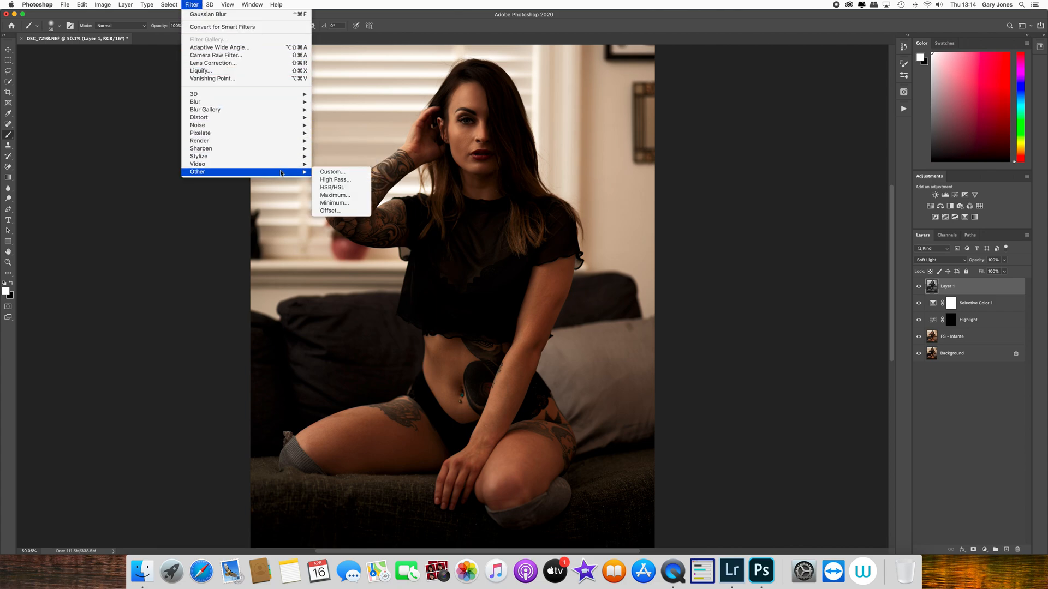
left_click(362, 181)
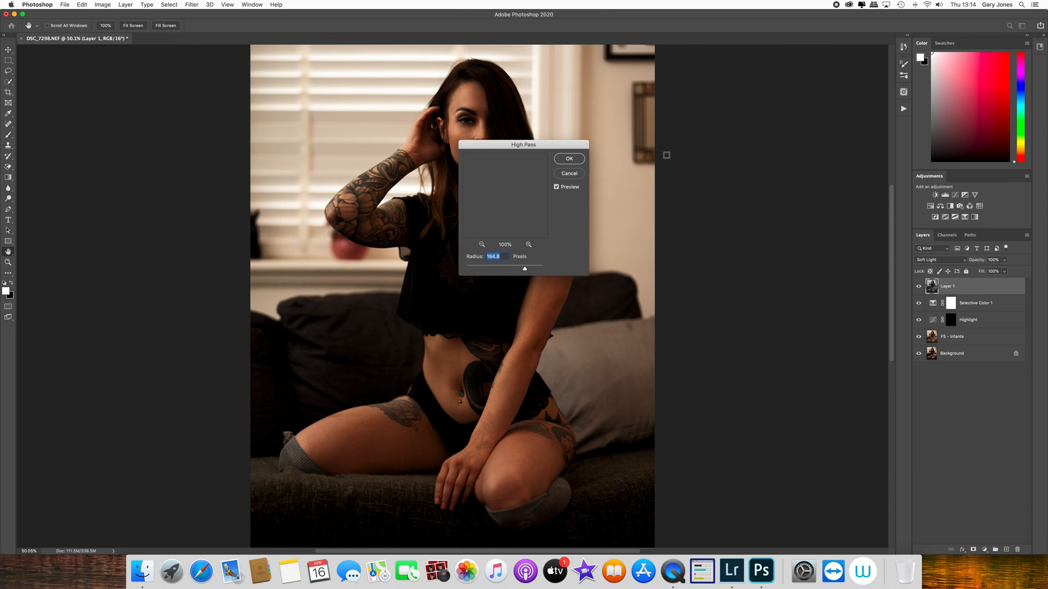
left_click_drag(548, 142, 758, 96)
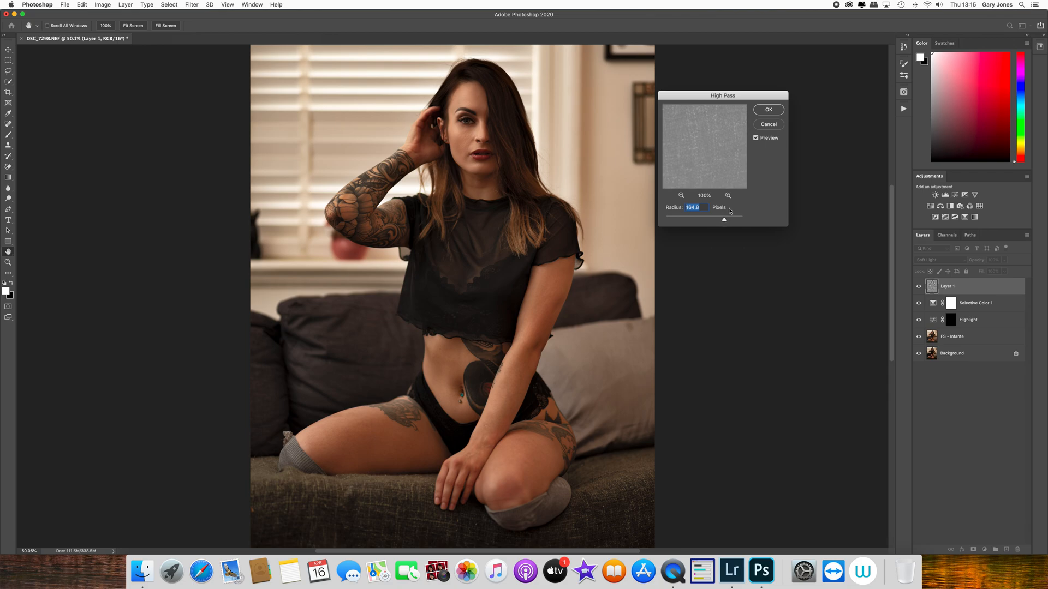
left_click(777, 126)
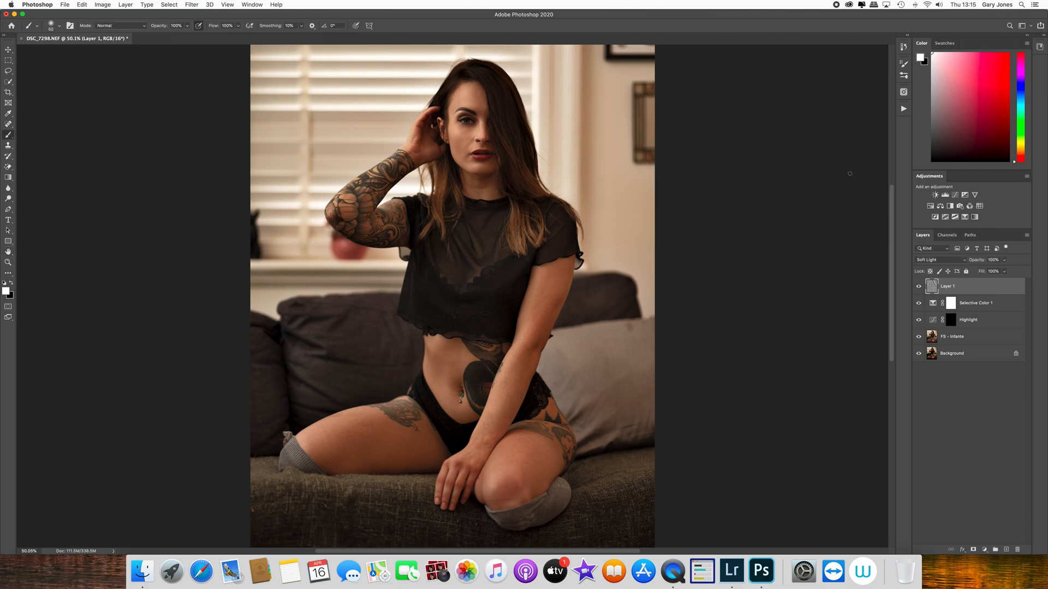
Step: Check the High Pass layer's effect by hiding and showing it, and lower its opacity to 48%
left_click(919, 287)
left_click(919, 287)
left_click(919, 286)
left_click(919, 287)
left_click(919, 288)
left_click(918, 288)
left_click(1004, 260)
left_click_drag(1006, 271, 986, 274)
Step: Compare the portrait with and without the reduced-opacity High Pass layer
left_click(919, 287)
left_click(919, 287)
left_click(919, 287)
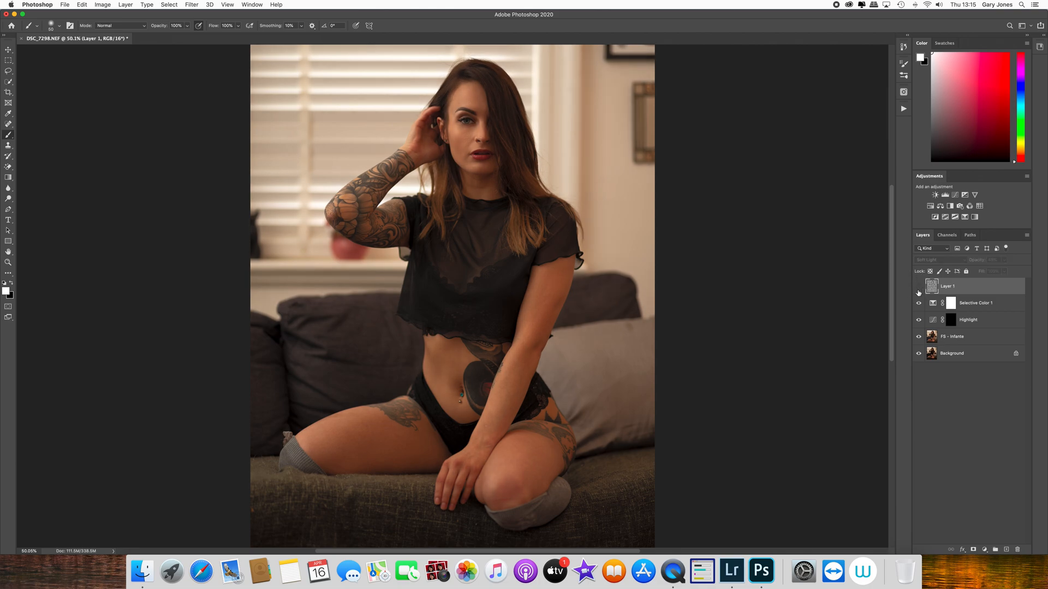
left_click(919, 287)
left_click(918, 287)
left_click(918, 287)
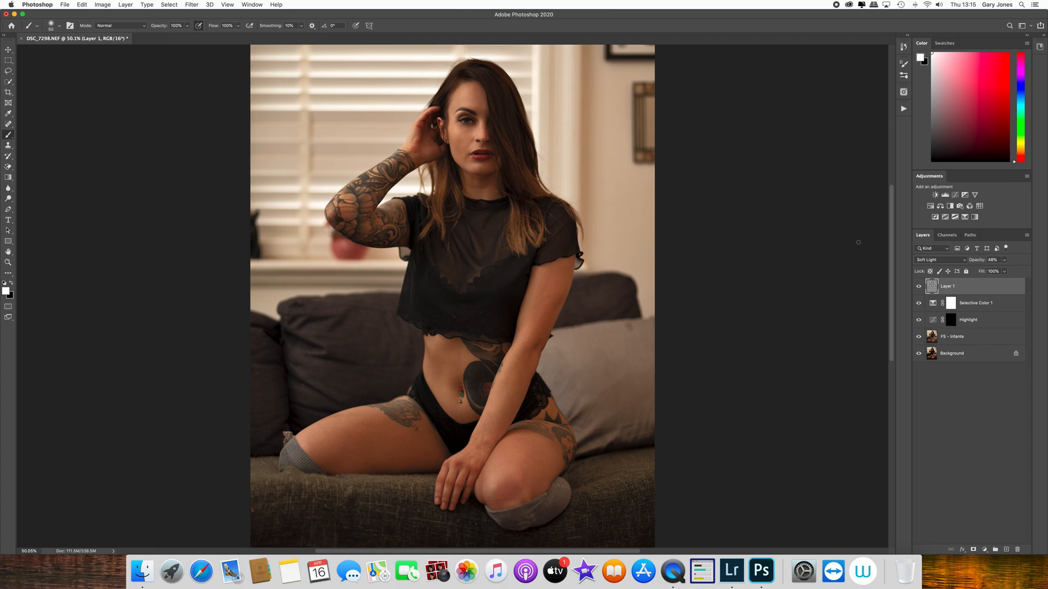
left_click(920, 288)
left_click(920, 289)
Step: Add a mask to the High Pass layer and paint black over the window blinds with an enlarged brush to remove the contrast there
left_click(973, 550)
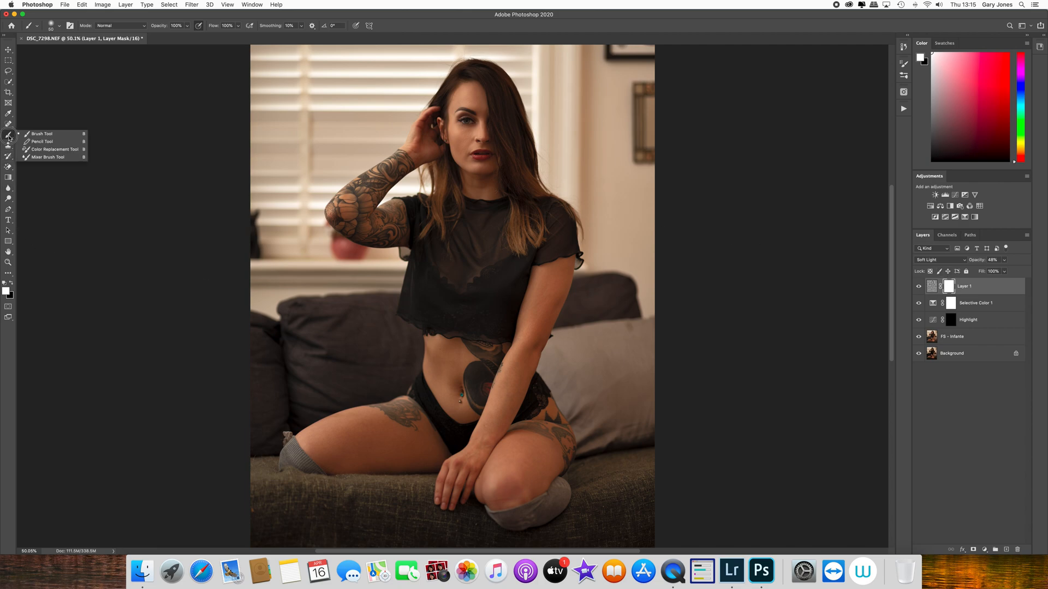
key("x")
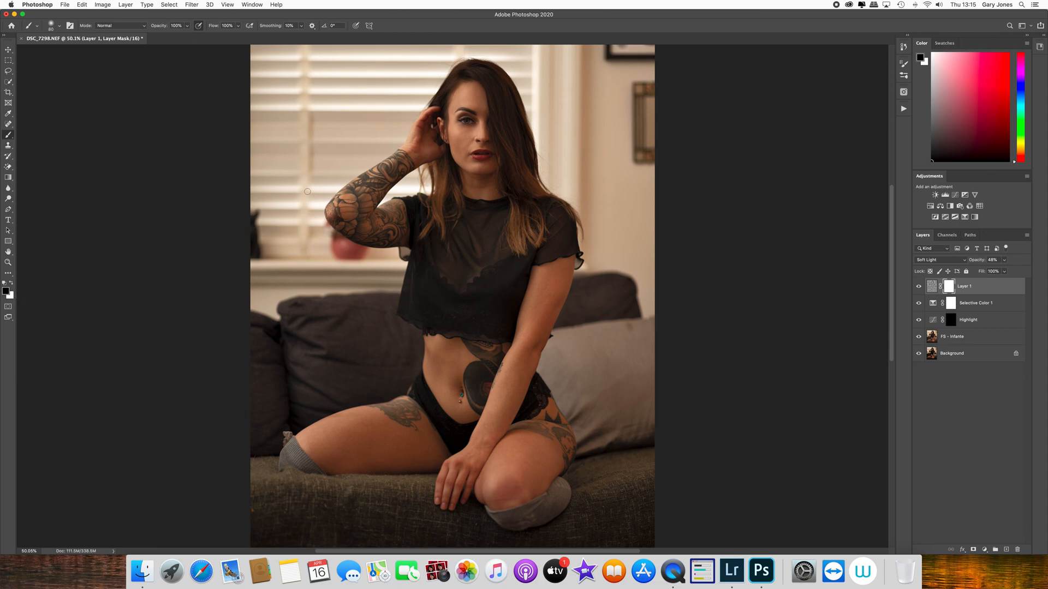
key("bracketright")
key("bracketright")
key("bracketright")
key("bracketright")
key("bracketright")
key("bracketright")
key("bracketright")
key("bracketright")
key("bracketright")
key("bracketright")
key("bracketright")
mouse_move(329, 115)
left_mouse_down()
mouse_move(351, 119)
mouse_move(363, 86)
mouse_move(346, 99)
left_mouse_up()
left_click(905, 110)
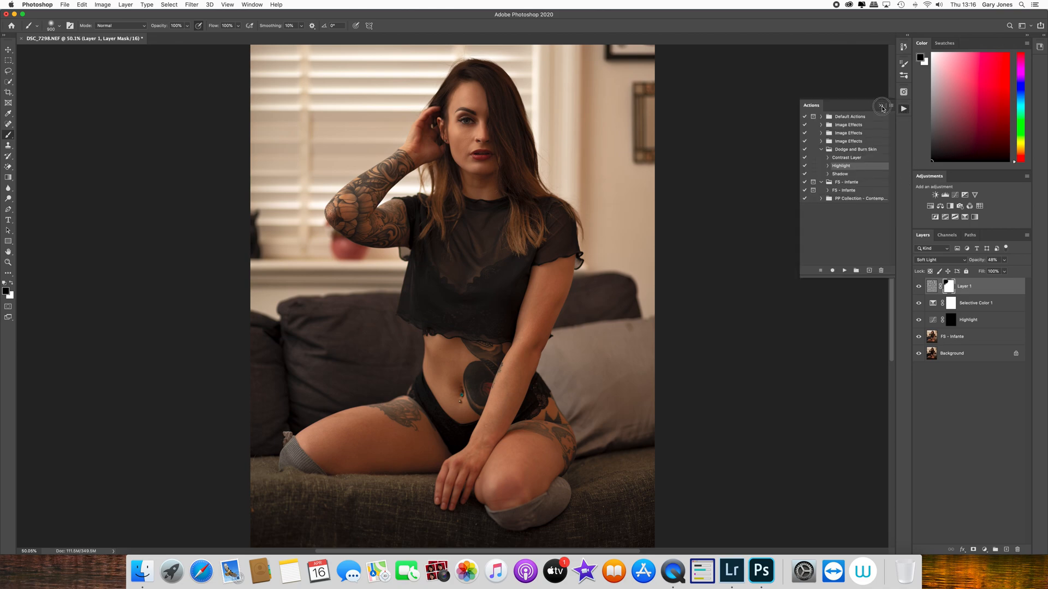
left_click(881, 107)
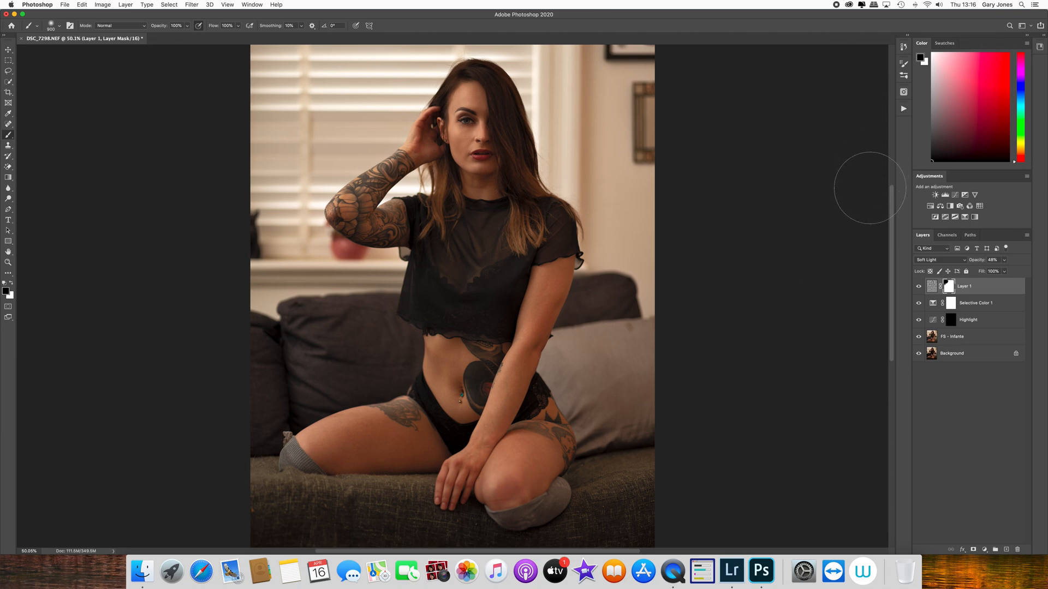
Step: Add a Color Lookup adjustment layer above the High Pass layer and set its opacity to 36%
left_click(980, 207)
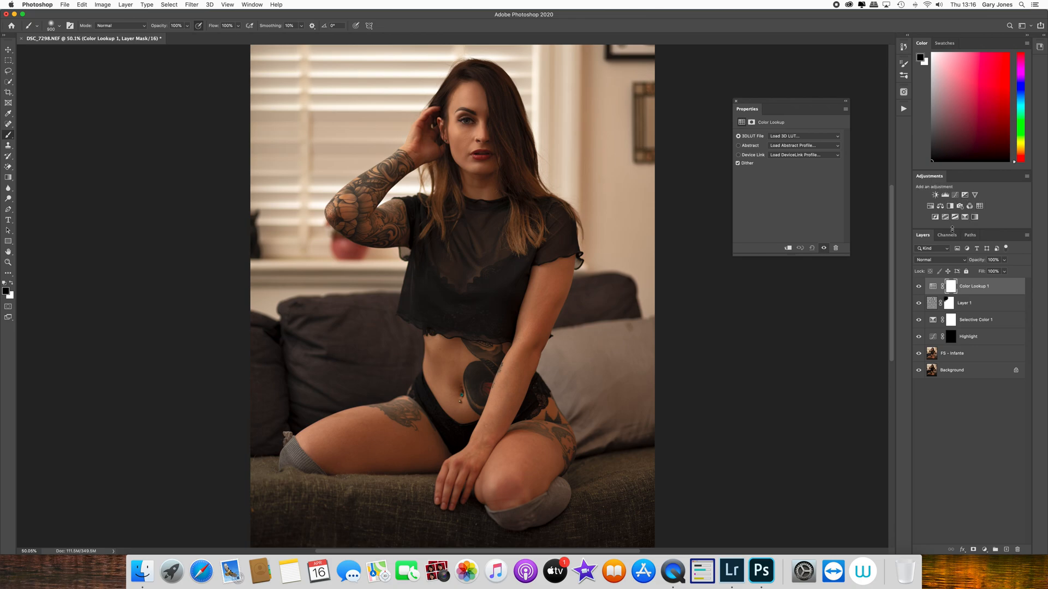
left_click(1005, 262)
left_click_drag(1004, 270, 982, 280)
Step: Try the Candlelight.CUBE and Soft_Warming.look 3D LUTs, then use Kodak 5218 Kodak 2395 (by Adobe).cube and close the adjustment's settings
left_click(803, 139)
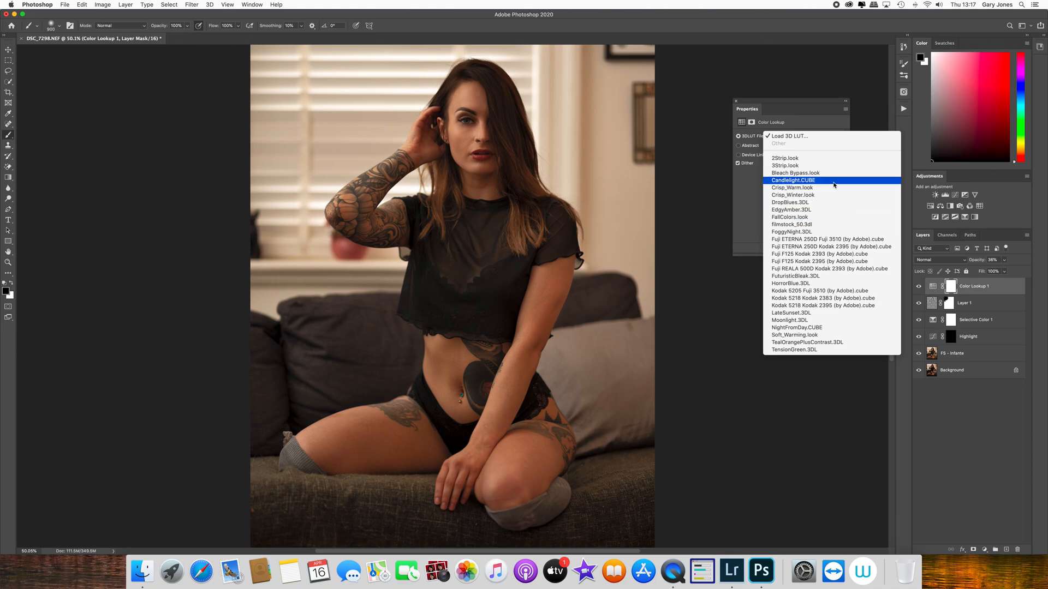
left_click(837, 182)
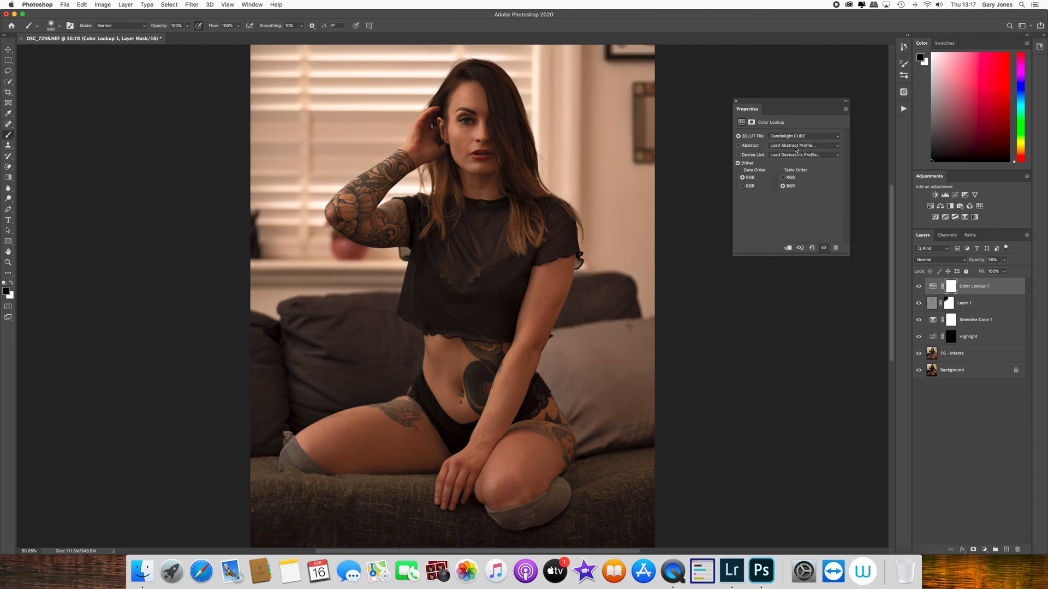
left_click(798, 137)
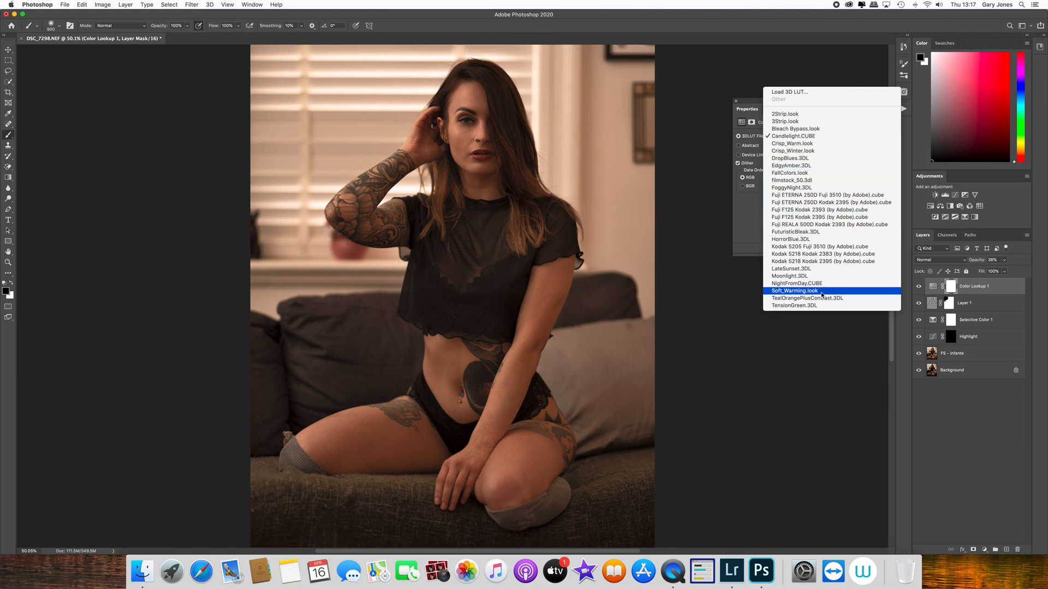
left_click(827, 291)
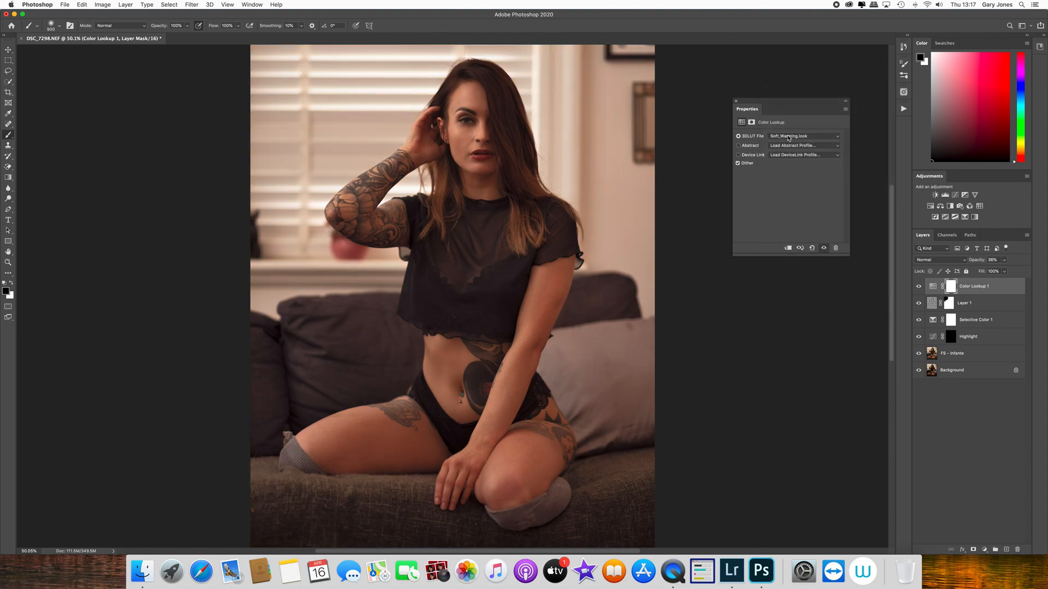
left_click(787, 138)
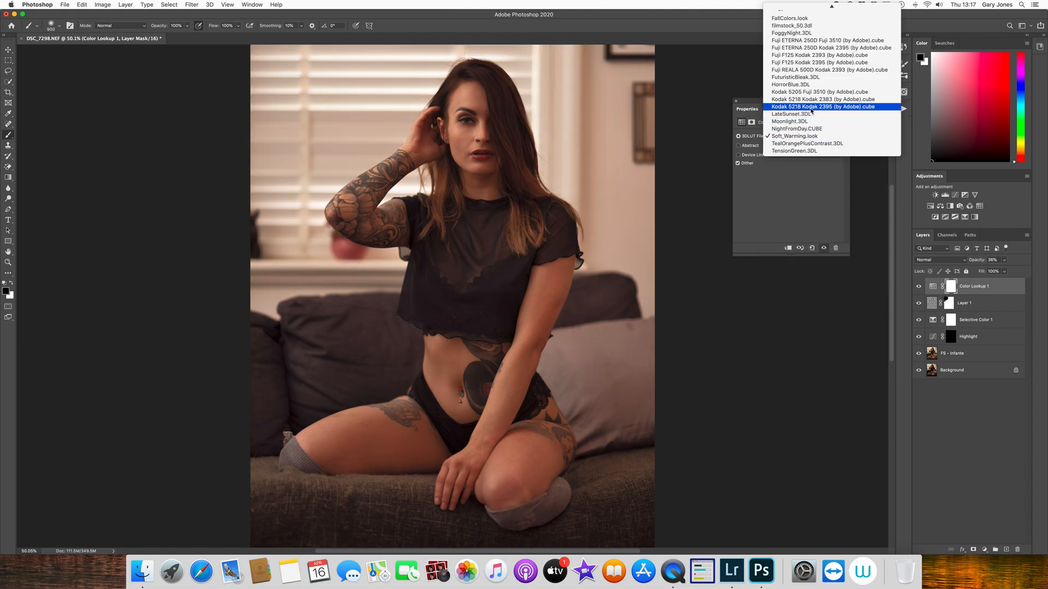
left_click(812, 108)
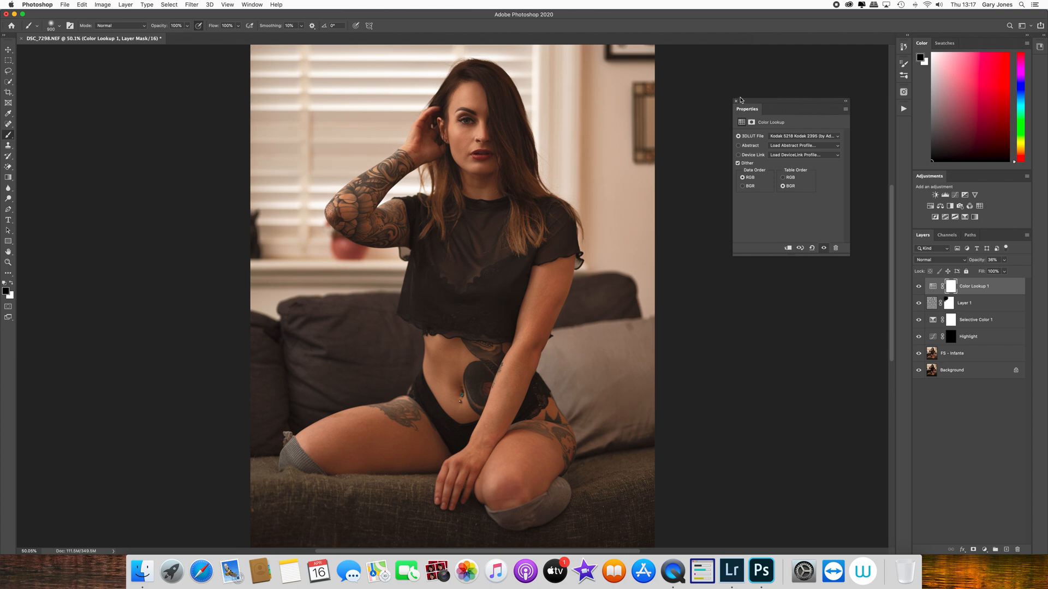
left_click(736, 102)
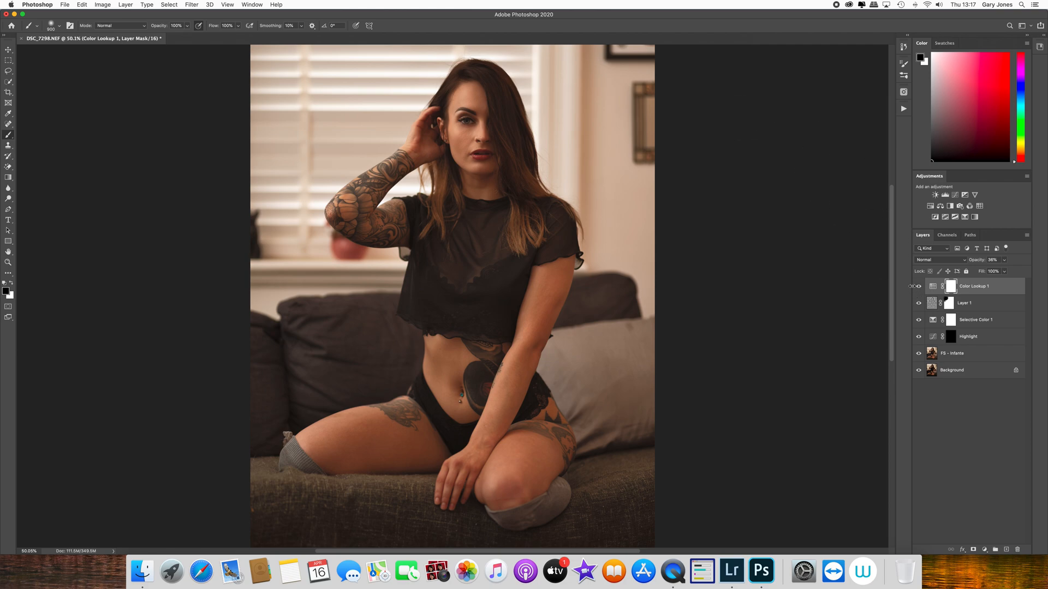
Step: Compare the image with and without the Color Lookup layer and raise its opacity to 46%
left_click(919, 288)
left_click(919, 289)
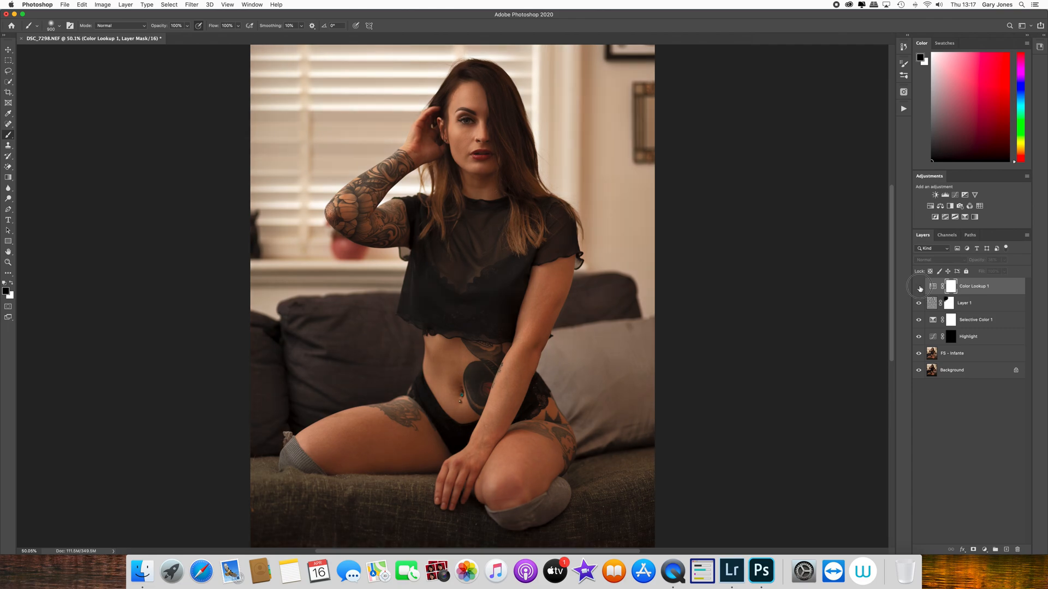
left_click(920, 289)
left_click(919, 289)
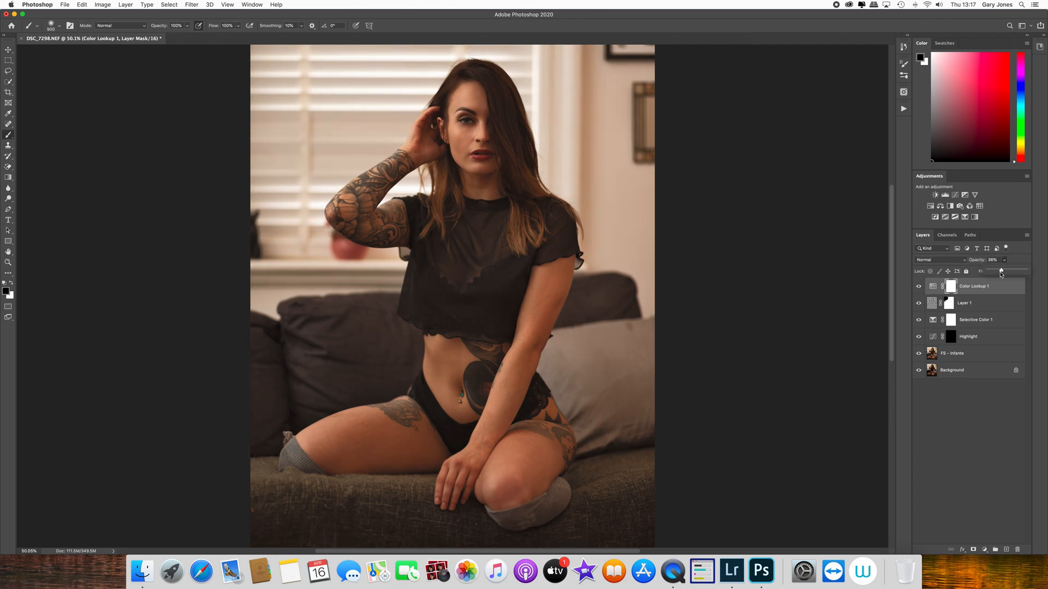
left_click(1004, 271)
left_click_drag(1001, 271, 1007, 273)
left_click(919, 287)
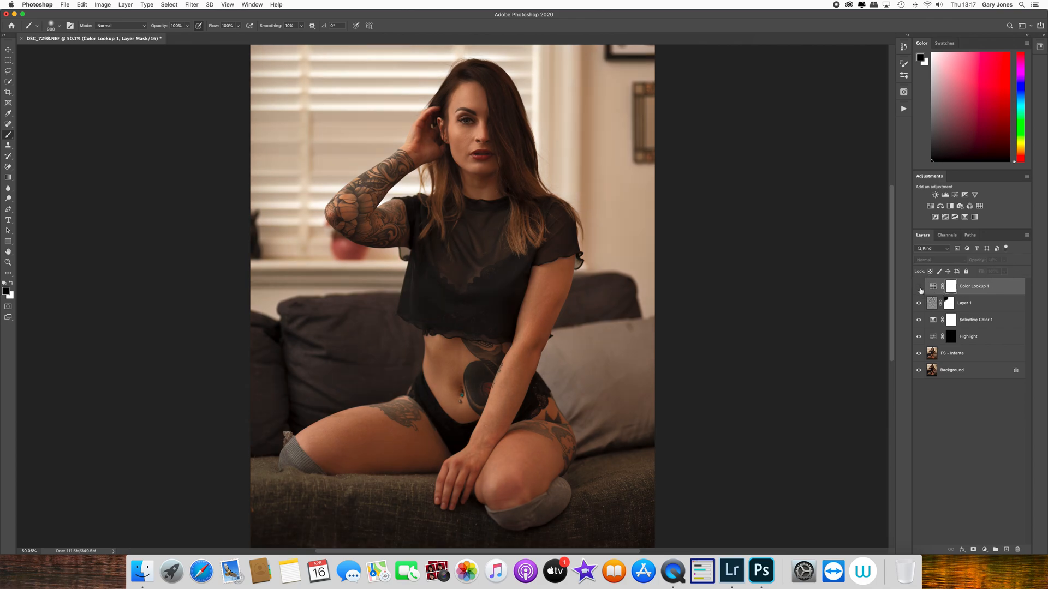
left_click(920, 287)
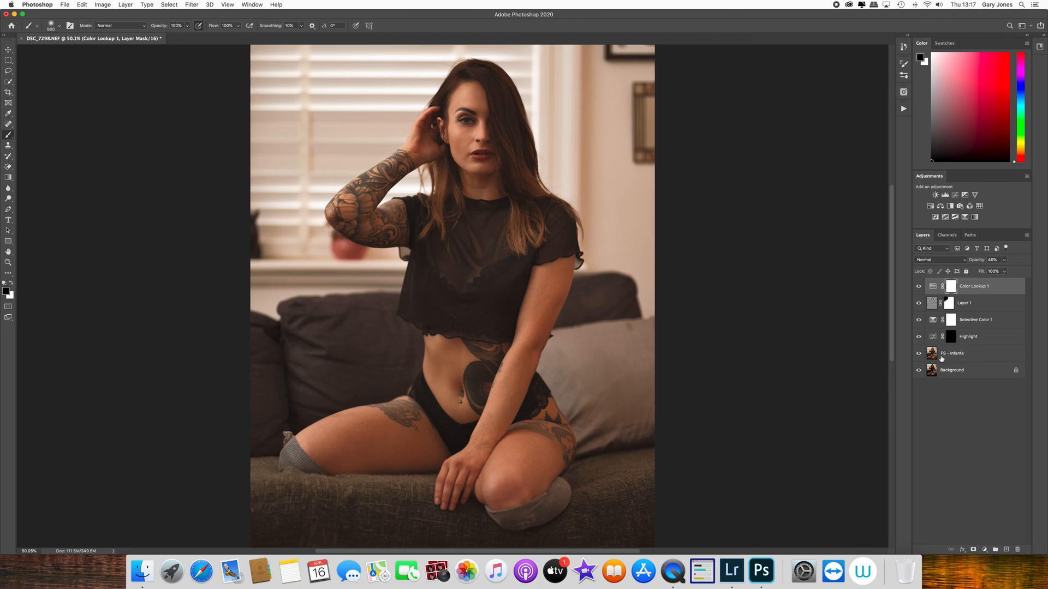
Step: Merge all layers above the Background into a single layer and save the document
left_click(973, 359, "shift")
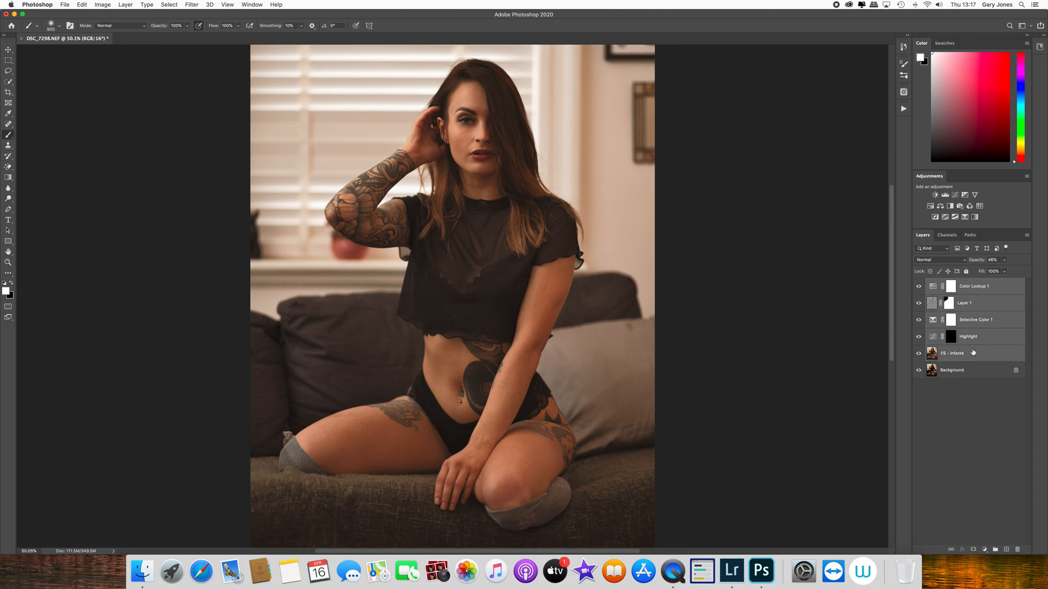
right_click(973, 358)
left_click(926, 441)
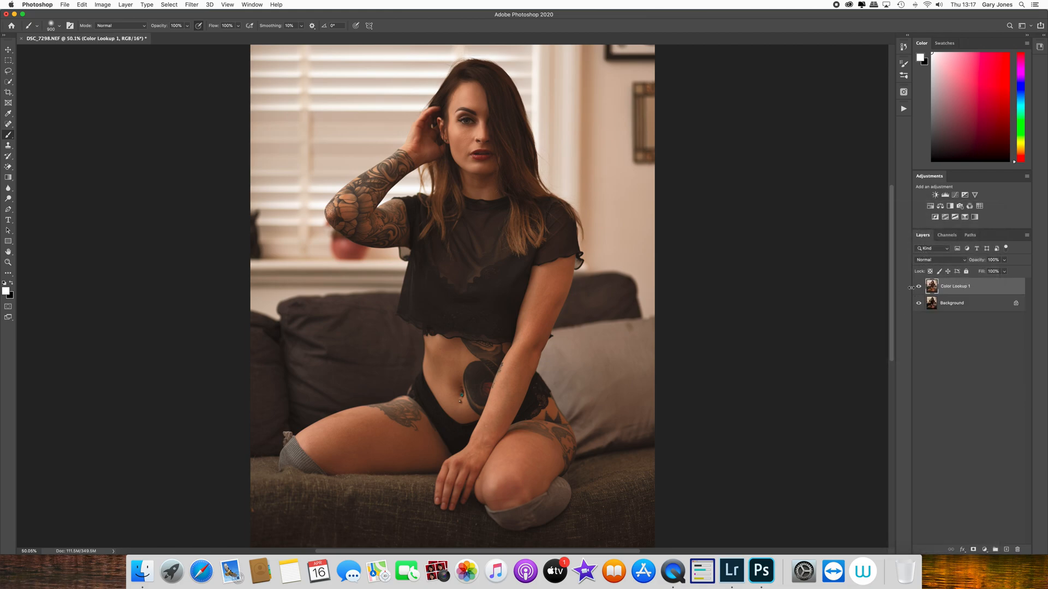
left_click(66, 5)
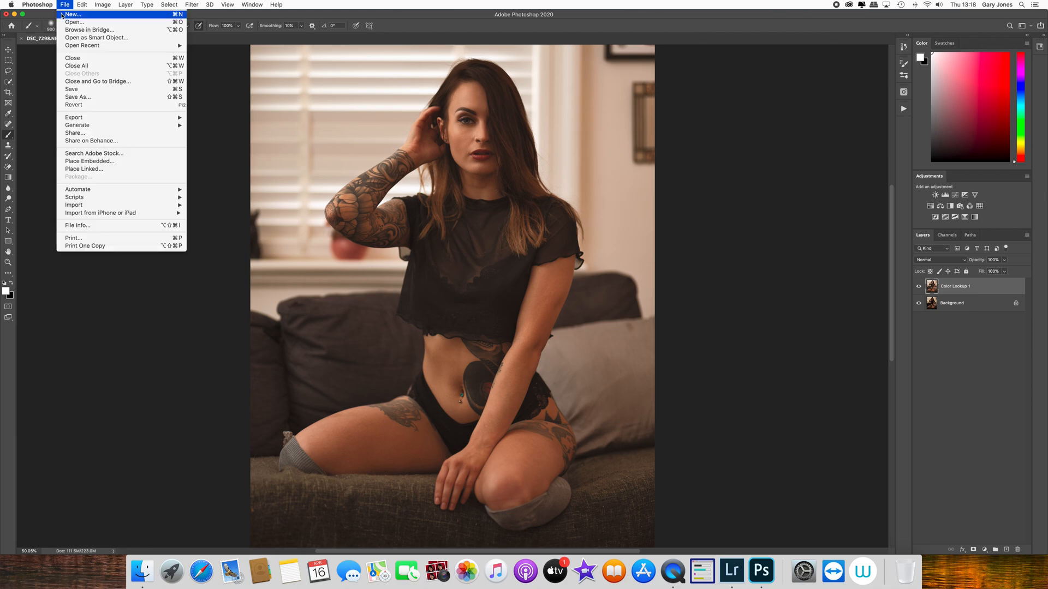
left_click(81, 93)
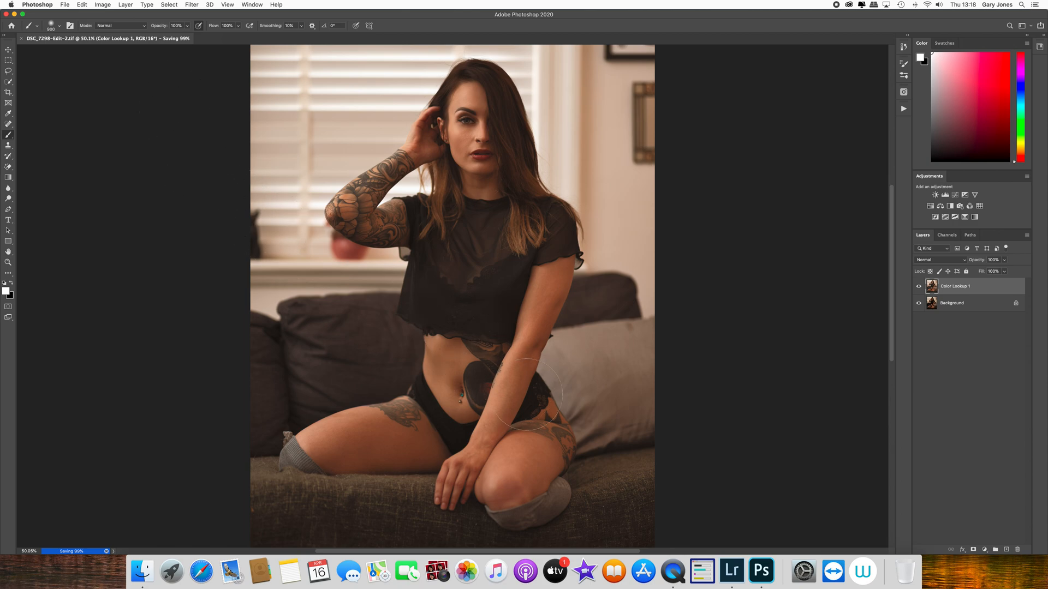
Step: Switch to Lightroom and select the edited DSC_7298-Edit-2.tif in the Develop module
left_click(739, 571)
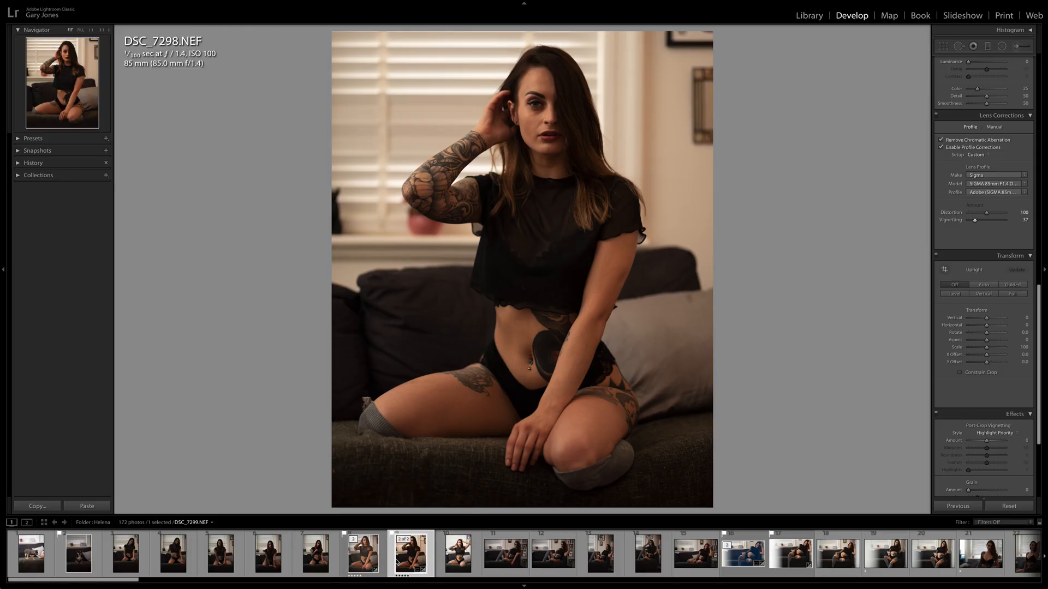
left_click(369, 559)
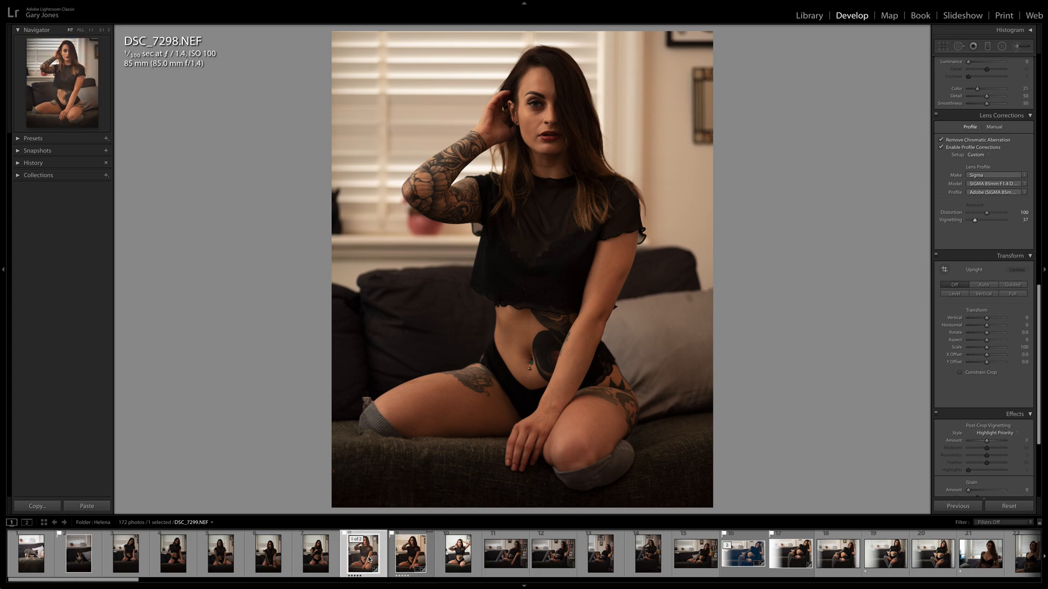
left_click(383, 560, "ctrl")
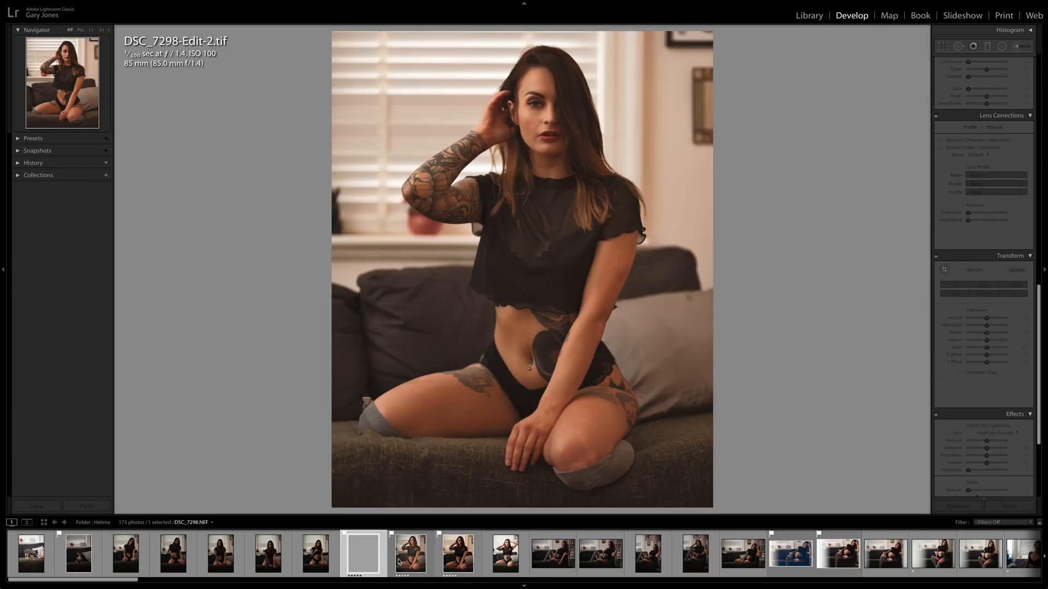
left_click(397, 560)
left_click(373, 559)
left_click(396, 559)
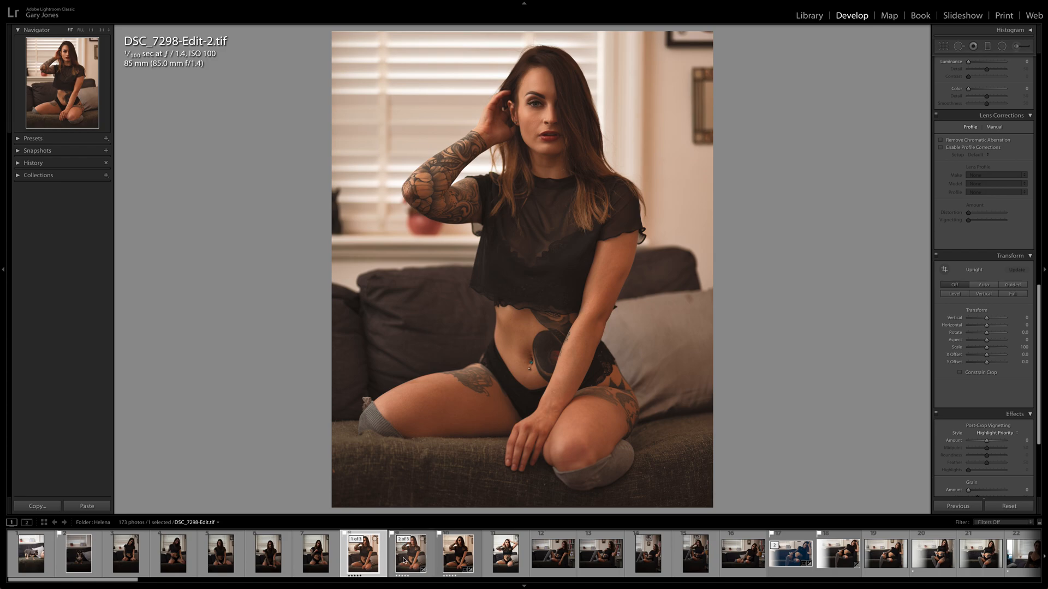
left_click(361, 557)
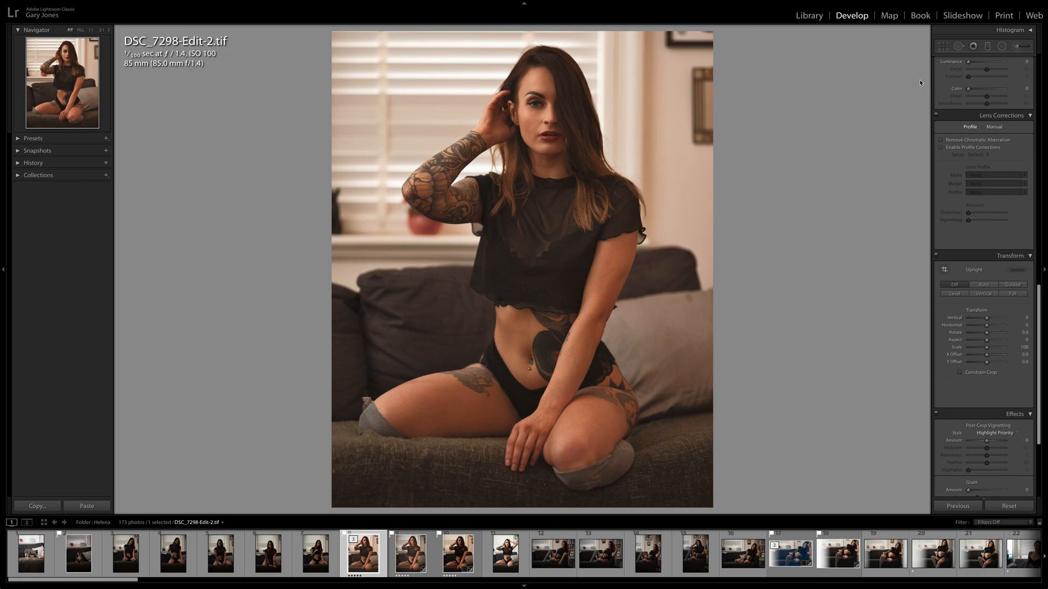
Step: Paint an Adjustment Brush mask over the face's skin with the Texture effect and Auto Mask, then hide the mask overlay
left_click(1016, 46)
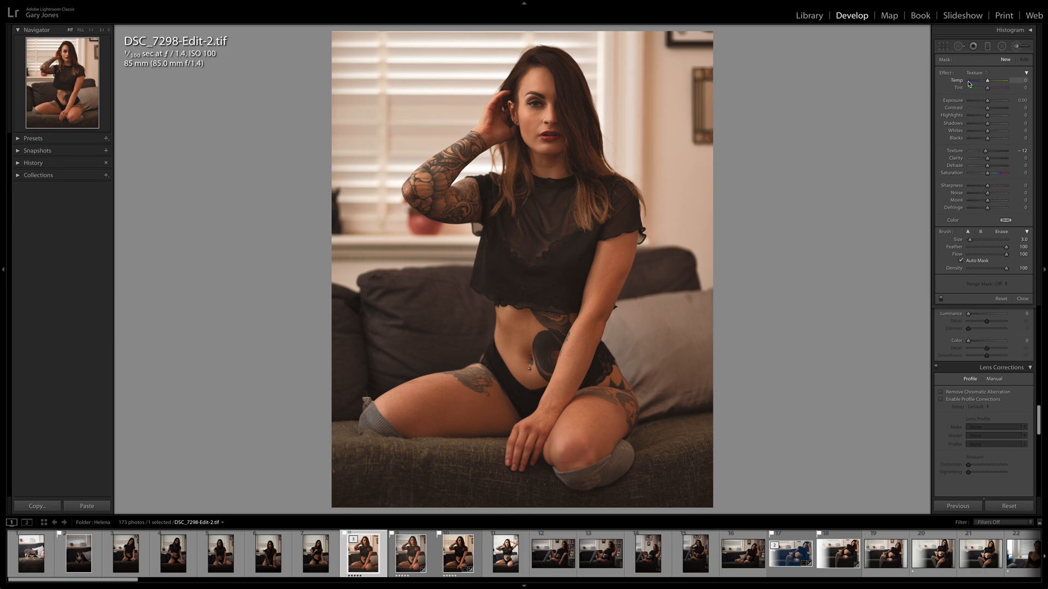
key("z")
left_click_drag(594, 113, 483, 188)
key("super+=")
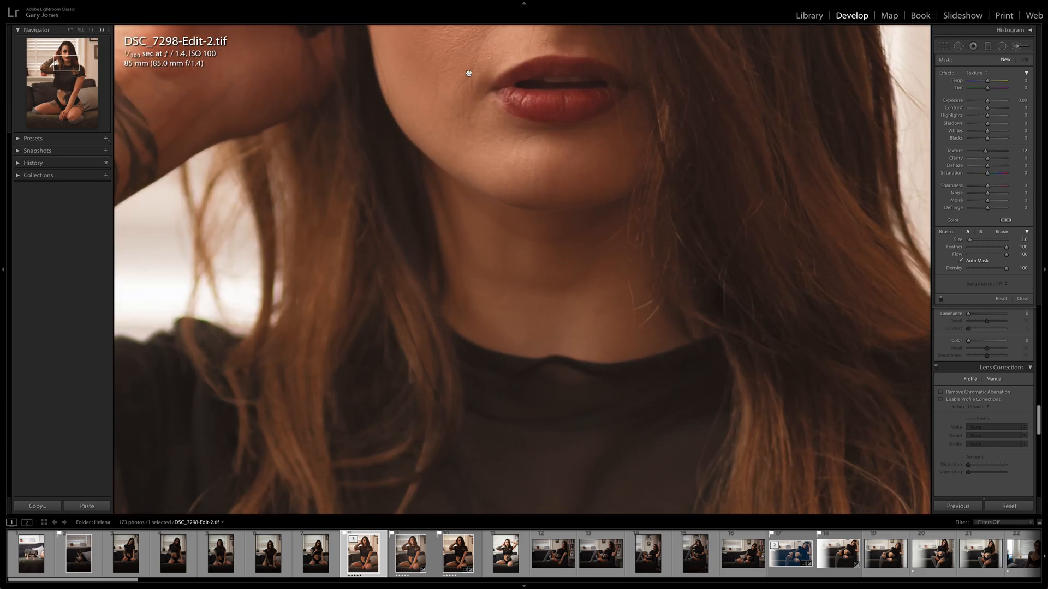
left_click_drag(469, 74, 454, 203)
key("super+minus")
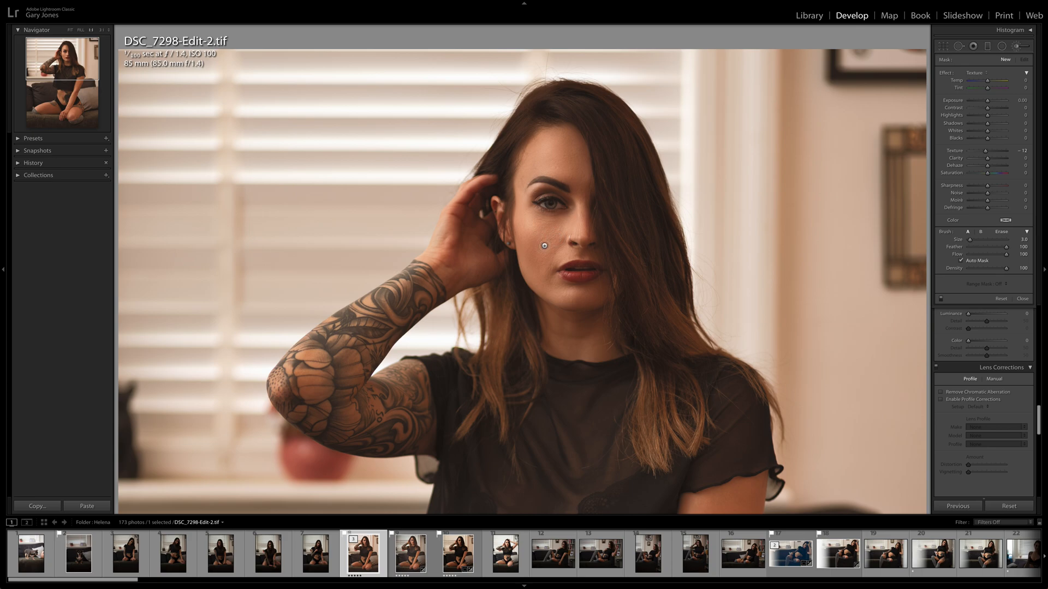
mouse_move(532, 236)
left_mouse_down()
mouse_move(557, 244)
mouse_move(560, 226)
mouse_move(526, 227)
mouse_move(546, 285)
mouse_move(588, 294)
mouse_move(574, 298)
mouse_move(535, 264)
mouse_move(558, 255)
mouse_move(566, 227)
mouse_move(582, 227)
mouse_move(574, 146)
mouse_move(547, 139)
mouse_move(531, 157)
mouse_move(560, 164)
mouse_move(525, 175)
mouse_move(531, 224)
mouse_move(567, 234)
left_mouse_up()
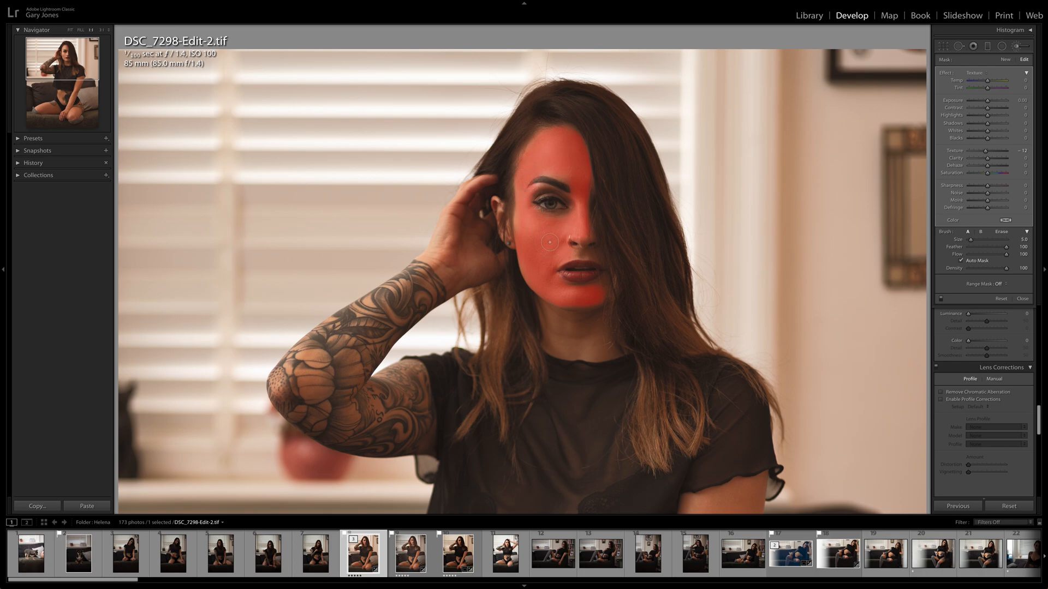
key("o")
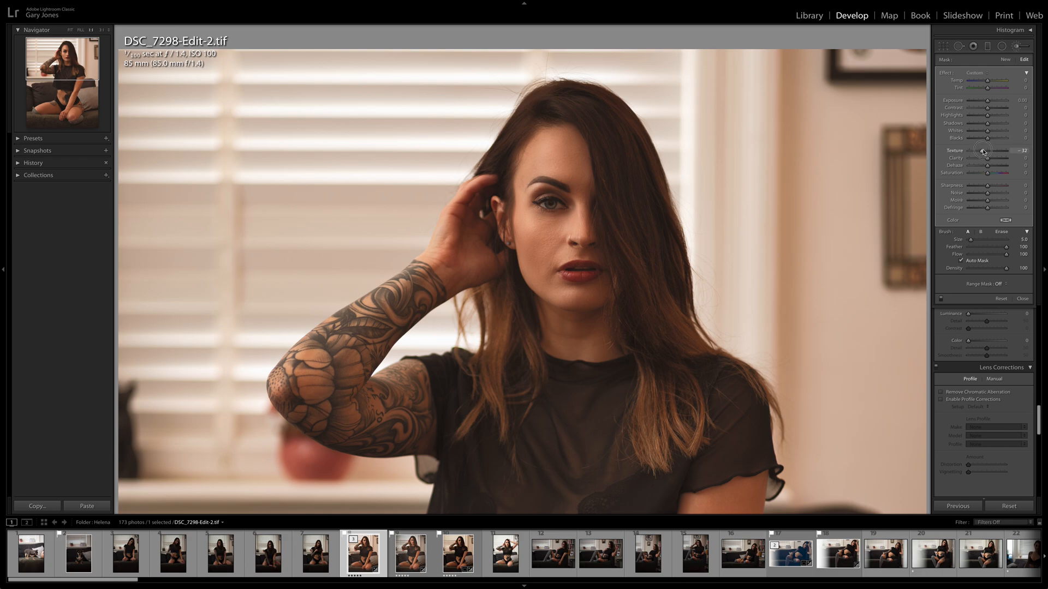
Step: Set the face brush's Texture to -30, check the whole photo, and close the Adjustment Brush
left_click_drag(974, 153, 960, 157)
mouse_move(963, 156)
left_mouse_down()
mouse_move(994, 155)
mouse_move(982, 156)
left_mouse_up()
left_click(70, 30)
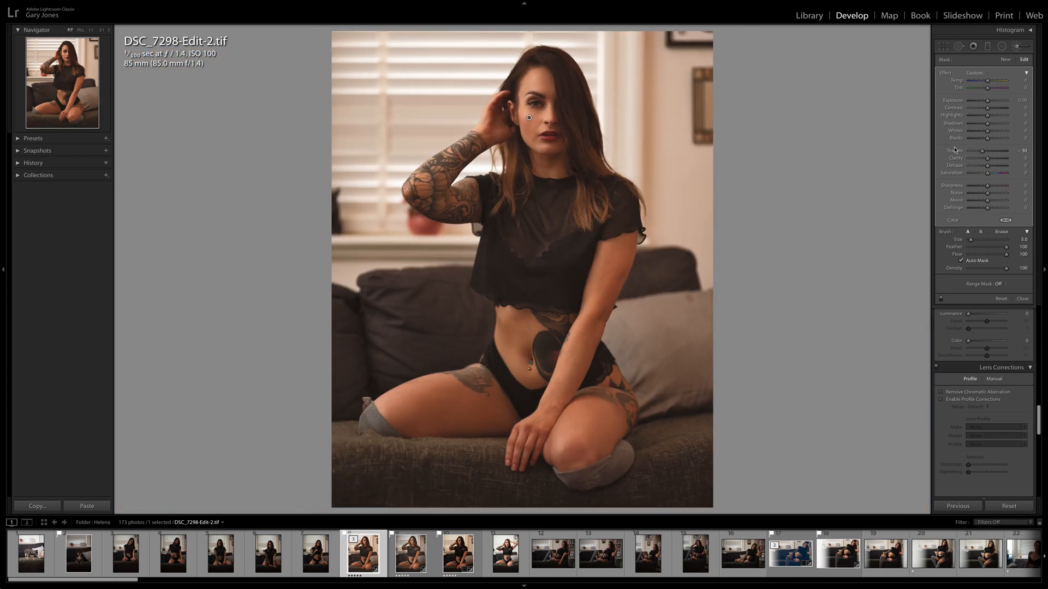
left_click(1018, 47)
Step: Add a Radial Filter around the seated woman and adjust its size and position to enclose her body
left_click_drag(1039, 294, 1040, 41)
left_click(1002, 46)
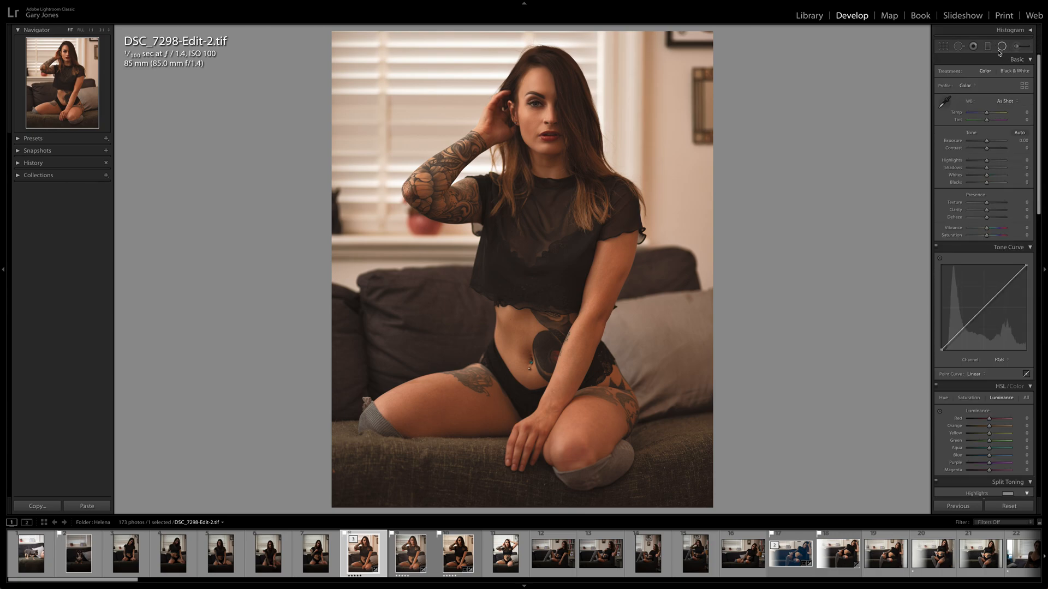
mouse_move(486, 145)
left_mouse_down()
mouse_move(554, 299)
mouse_move(619, 350)
left_mouse_up()
mouse_move(472, 192)
left_mouse_down()
mouse_move(525, 350)
mouse_move(524, 267)
left_mouse_up()
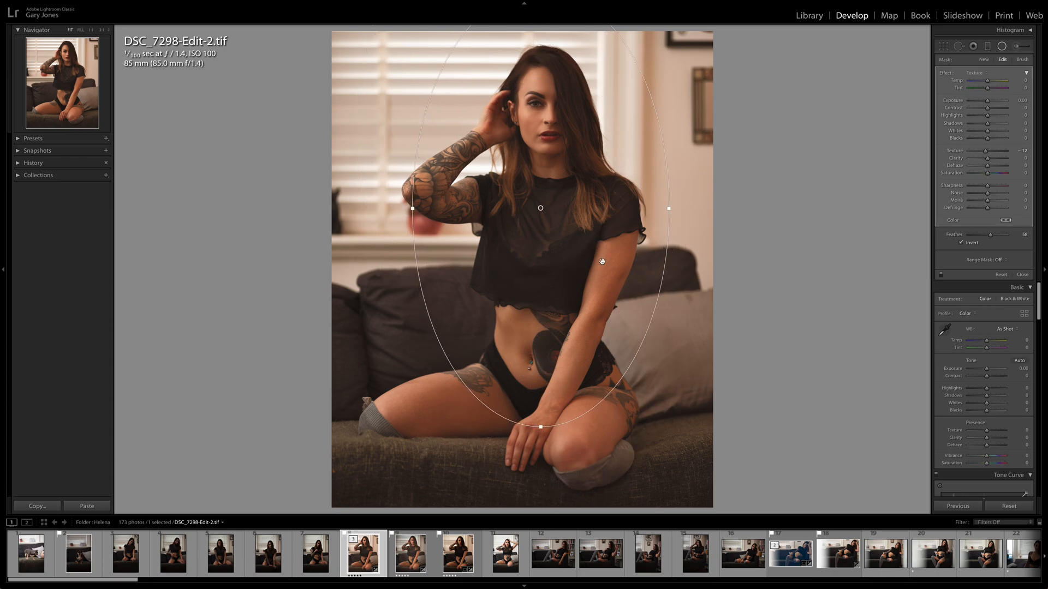
left_click_drag(670, 208, 659, 208)
left_click_drag(537, 427, 537, 451)
left_click_drag(546, 296, 546, 348)
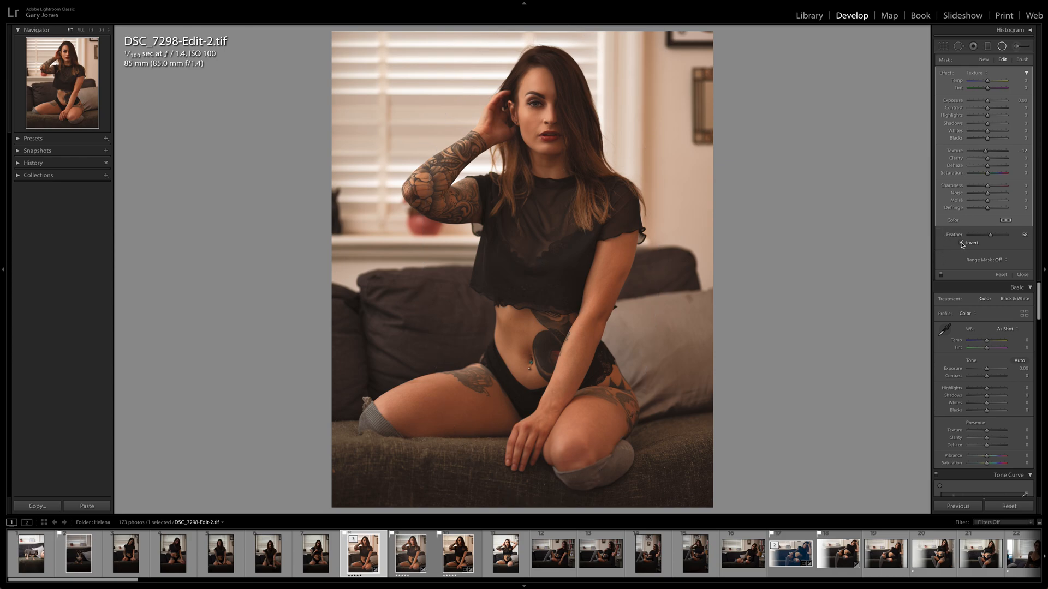
Step: Apply the Burn (Darken) effect outside the oval, lower its Exposure to about -1, and adjust the feather
left_click(979, 73)
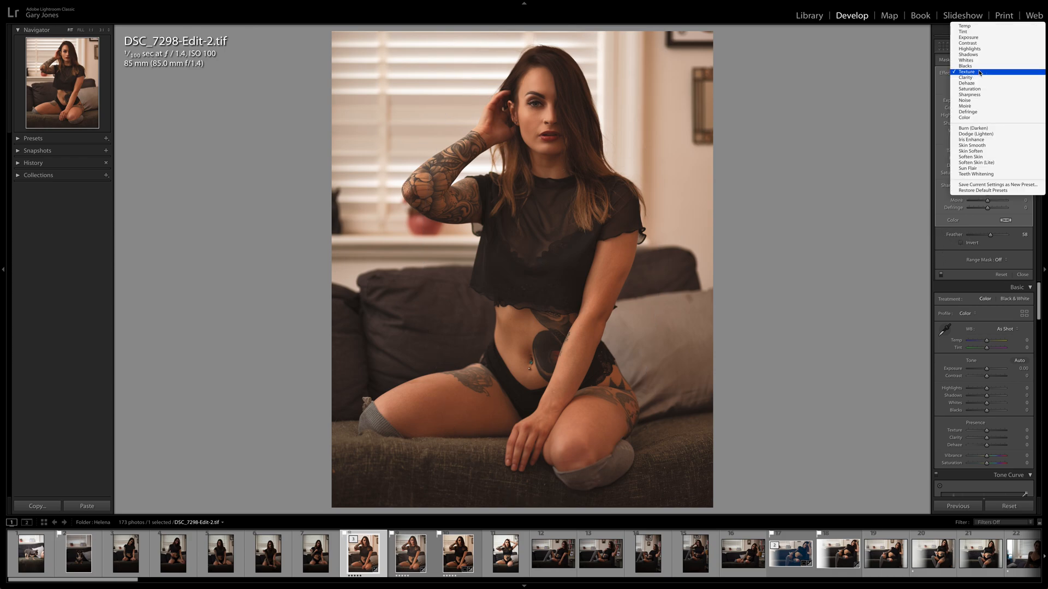
left_click(981, 128)
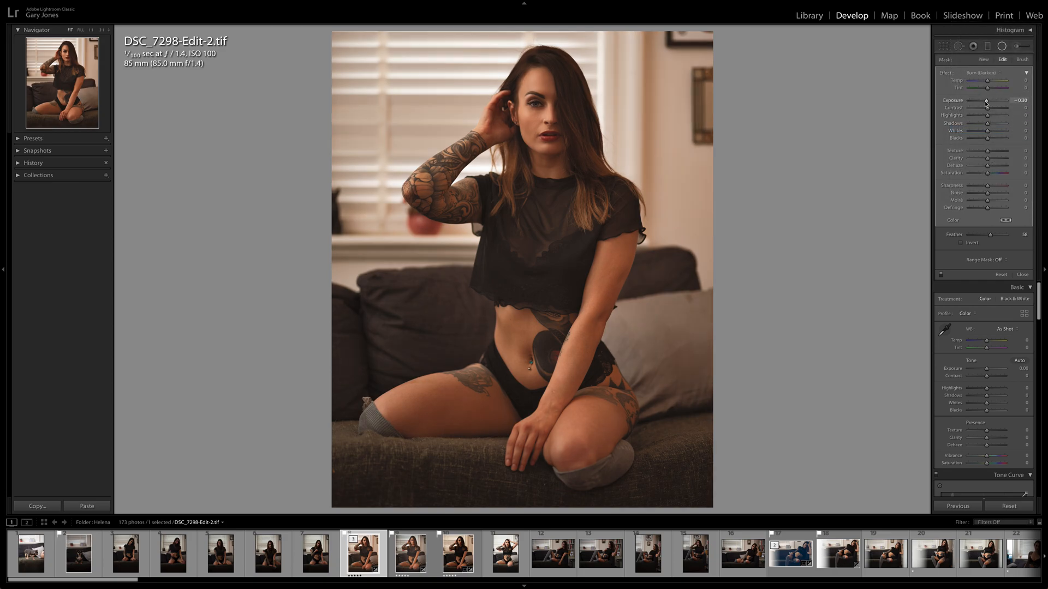
left_click_drag(986, 101, 982, 102)
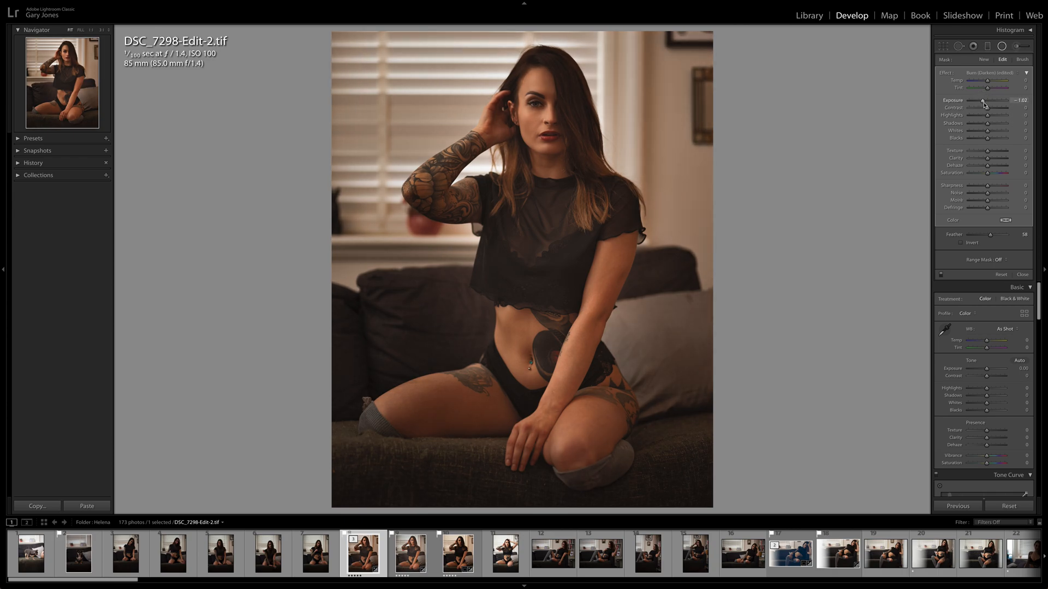
left_click_drag(990, 234, 980, 236)
Step: Add a second Radial Filter with the Dodge (Lighten) effect and reshape it into a tall oval over the woman
left_click(983, 60)
left_click(982, 73)
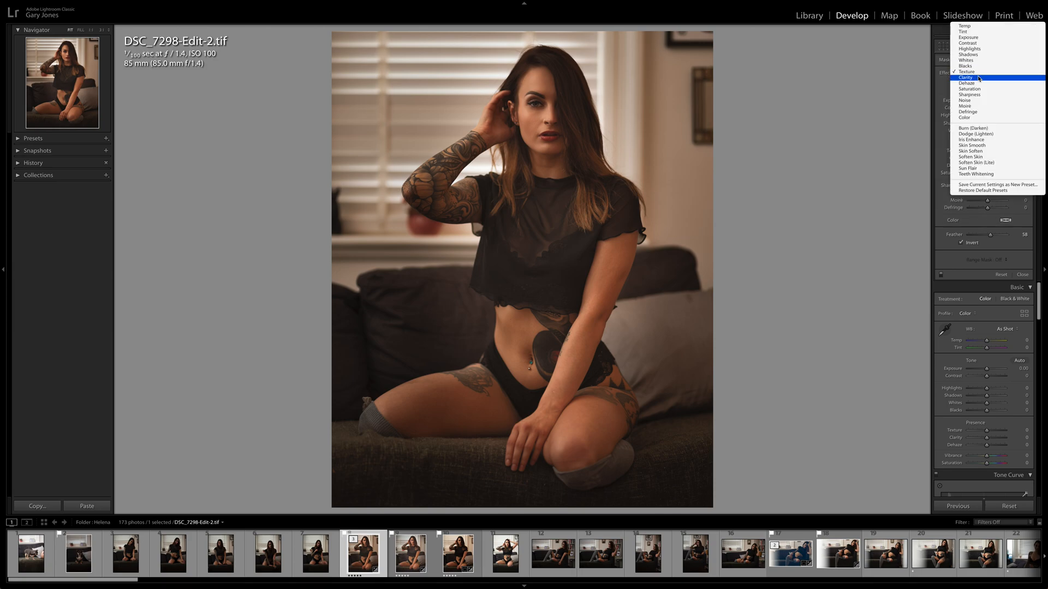
left_click(986, 135)
mouse_move(498, 183)
left_mouse_down()
mouse_move(537, 260)
mouse_move(605, 299)
mouse_move(568, 346)
left_mouse_up()
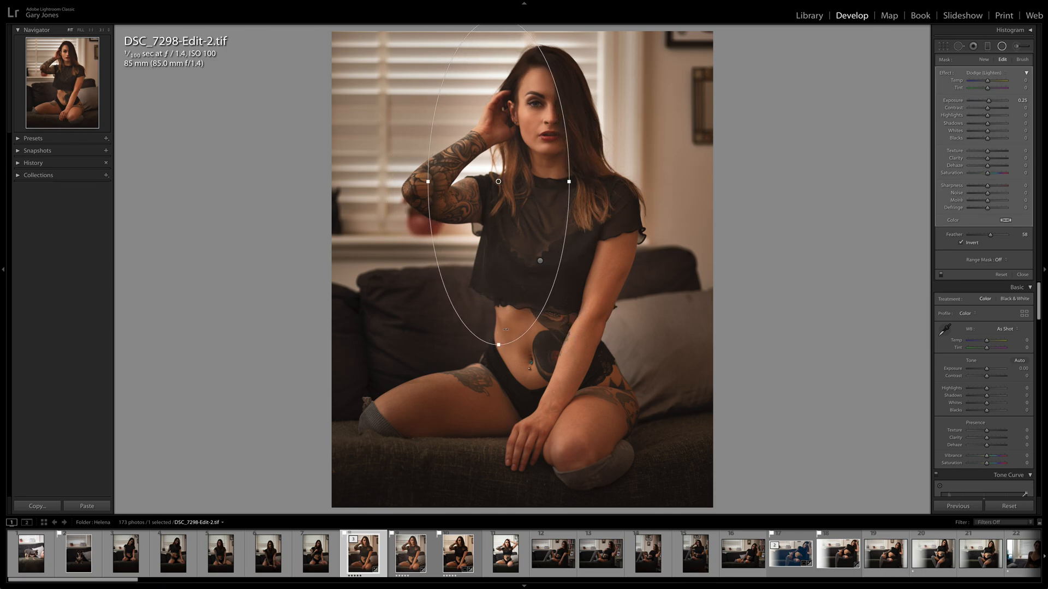
left_click_drag(499, 346, 499, 426)
left_click_drag(565, 222, 600, 192)
mouse_move(555, 369)
left_mouse_down()
mouse_move(570, 388)
mouse_move(553, 394)
mouse_move(565, 383)
left_mouse_up()
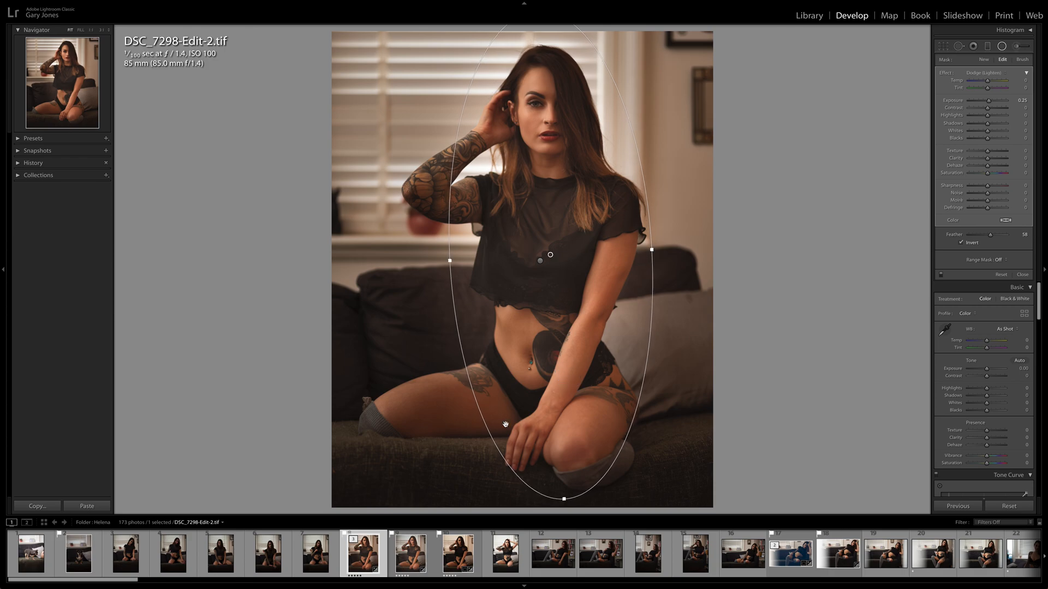
left_click_drag(479, 408, 467, 402)
left_click_drag(542, 338, 530, 337)
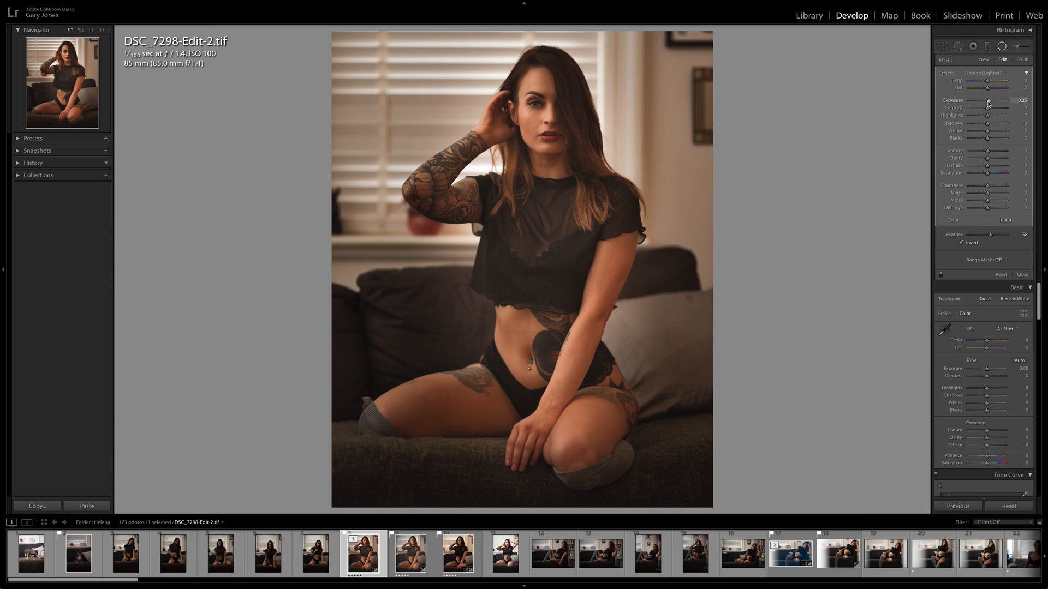
Step: Set the lightening oval's Exposure to 0.31 and close the Radial Filter
left_click_drag(991, 101, 992, 101)
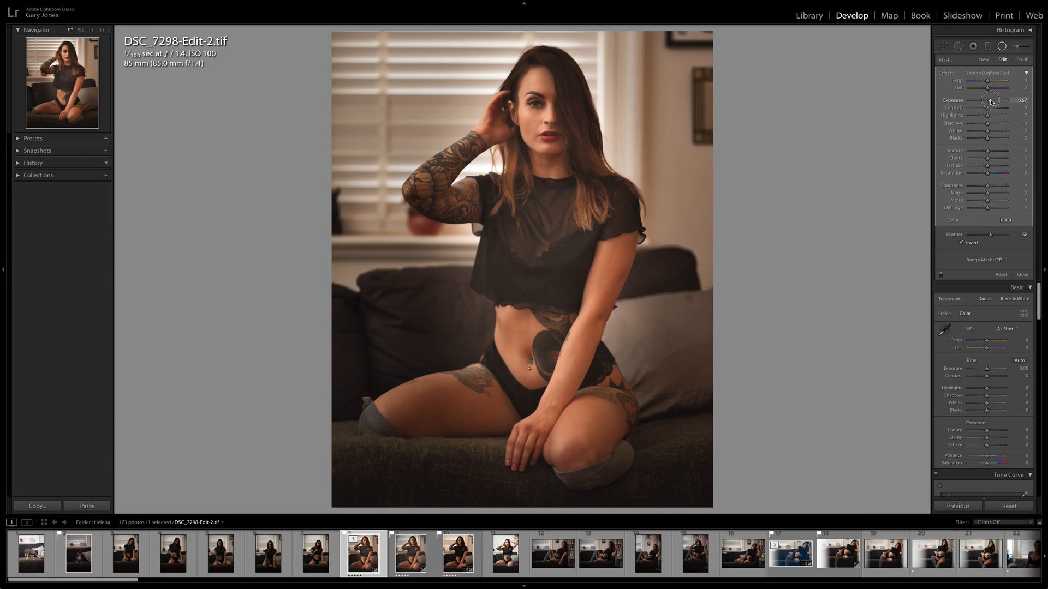
left_click_drag(991, 102, 989, 101)
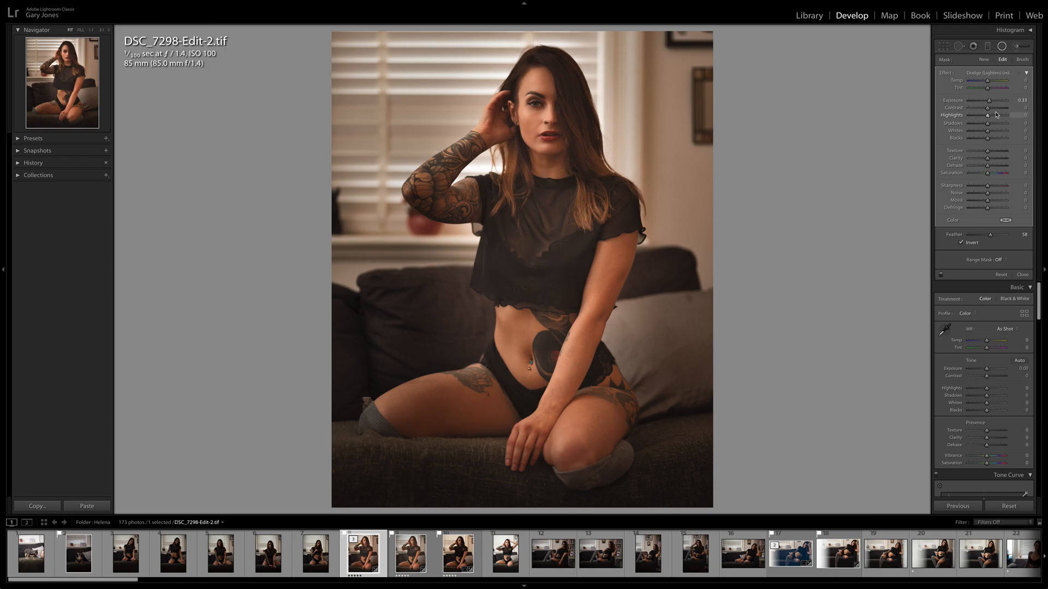
left_click(1002, 48)
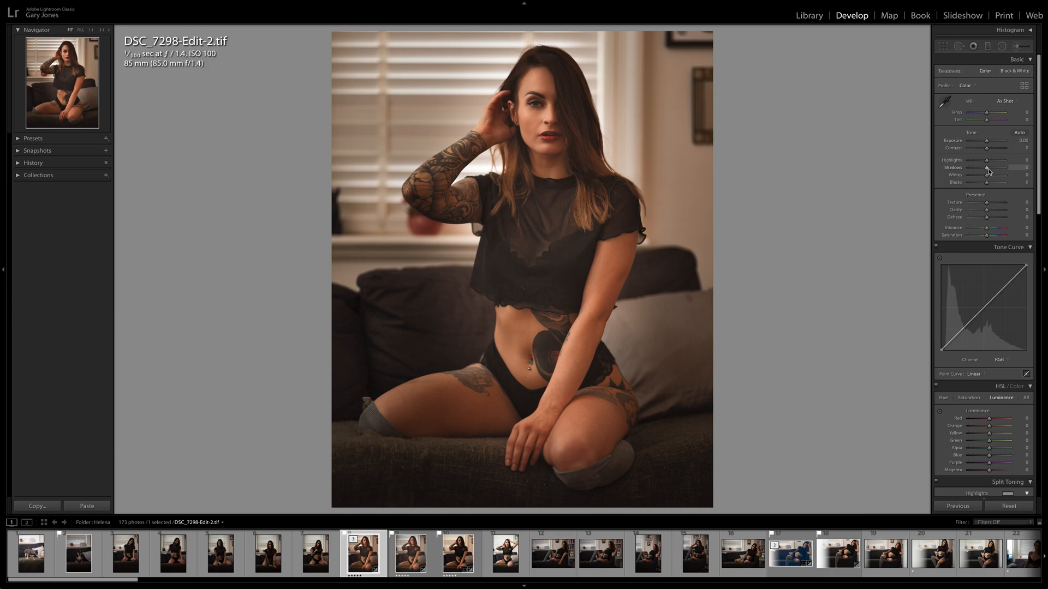
Step: Set the photo's Contrast to +11, Shadows to +17 and Blacks to -17
left_click_drag(987, 173, 984, 184)
left_click_drag(986, 148, 988, 149)
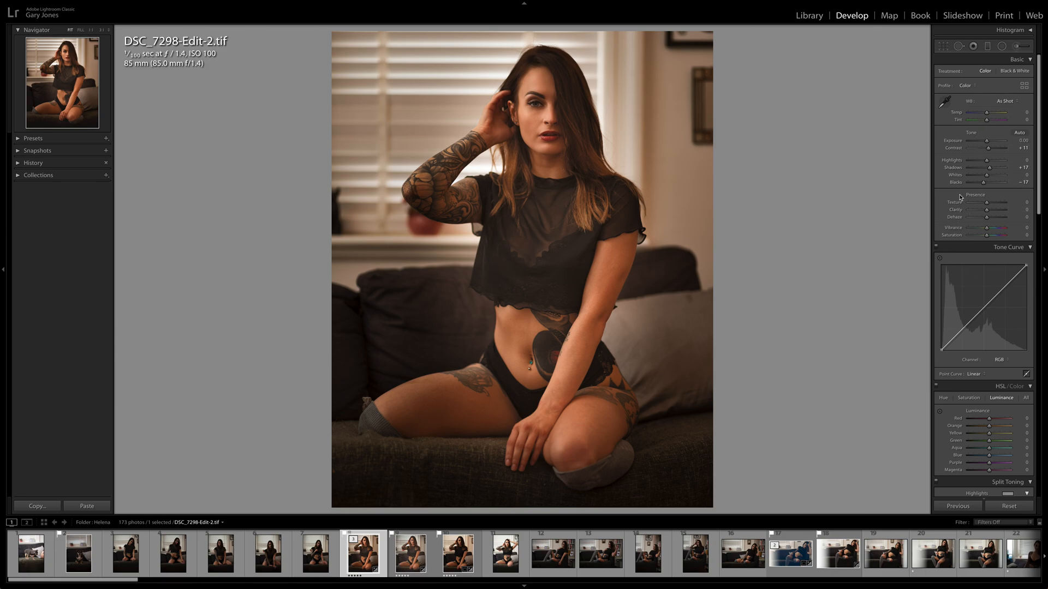
Step: Sharpen the photo with Amount 70, Detail 21 and Masking 67
left_click_drag(1037, 153, 1038, 206)
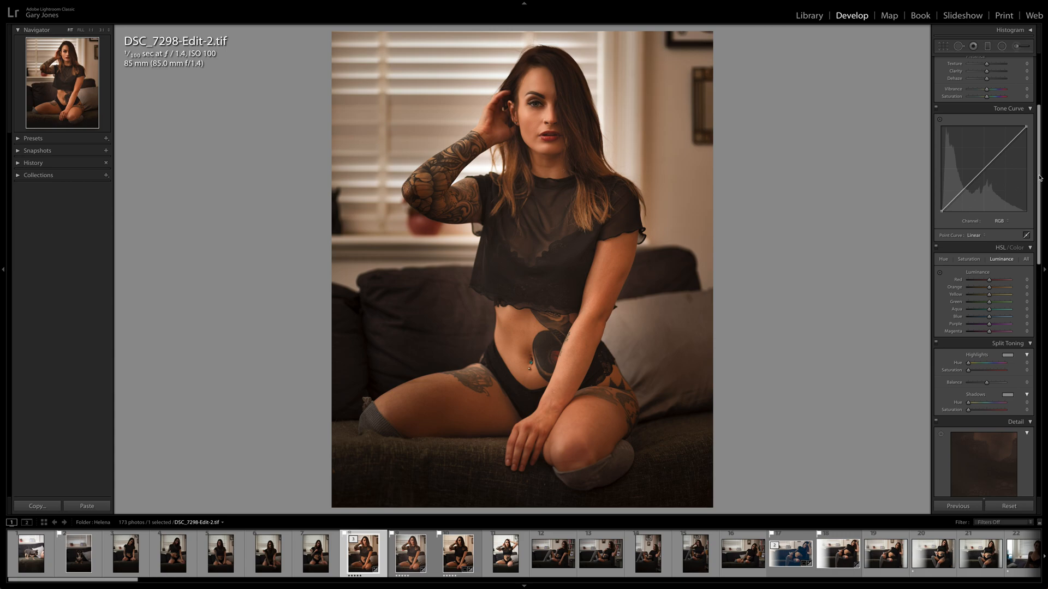
left_click_drag(1039, 187, 1039, 217)
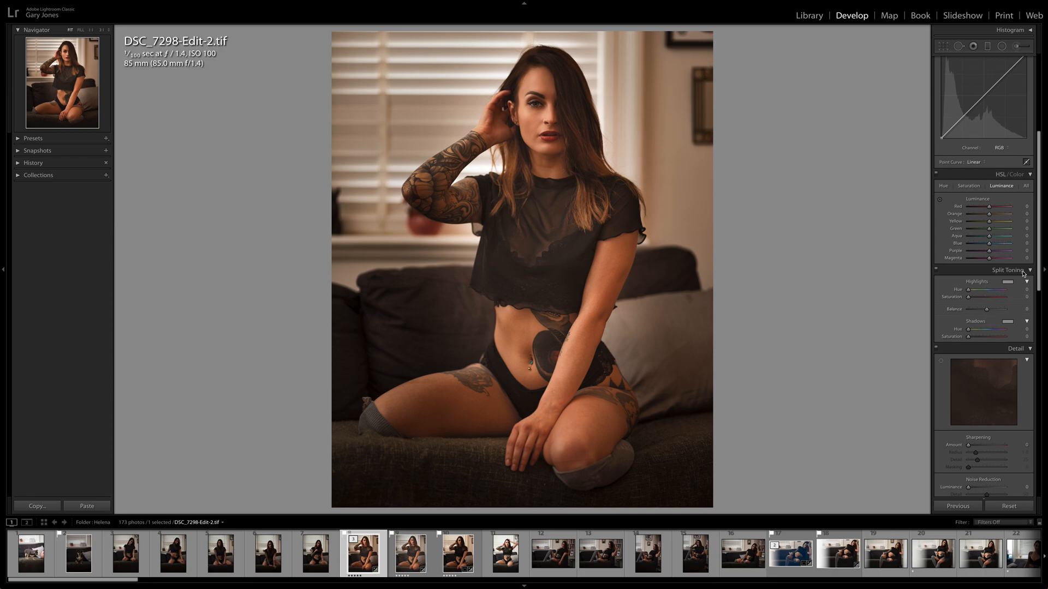
left_click_drag(1039, 261, 1043, 296)
scroll(1023, 316, "down", 5)
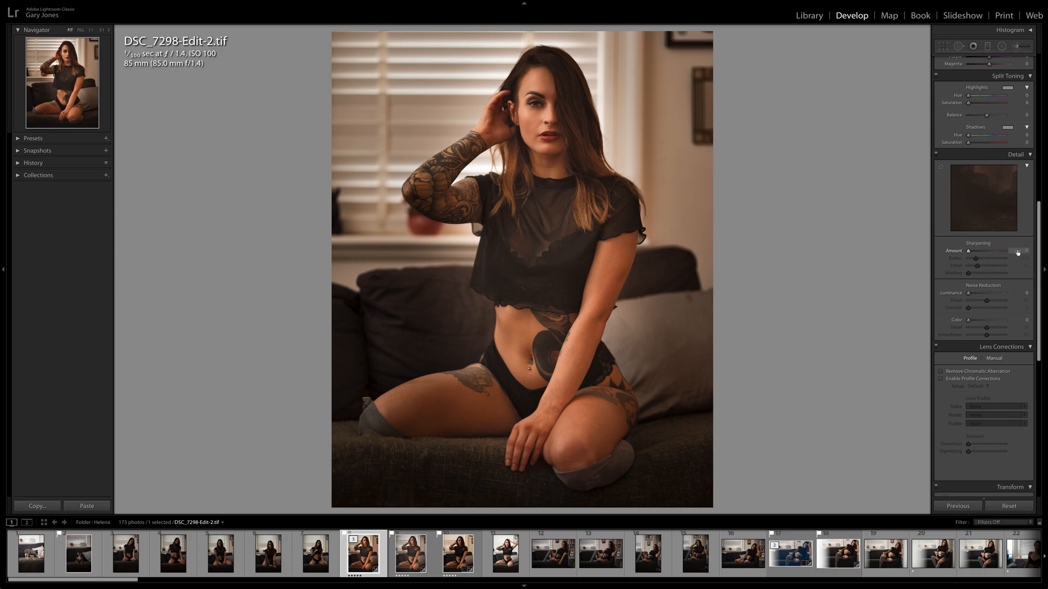
left_click_drag(1021, 250, 1020, 254)
key("Return")
left_click_drag(977, 266, 985, 269)
left_click_drag(968, 273, 993, 274)
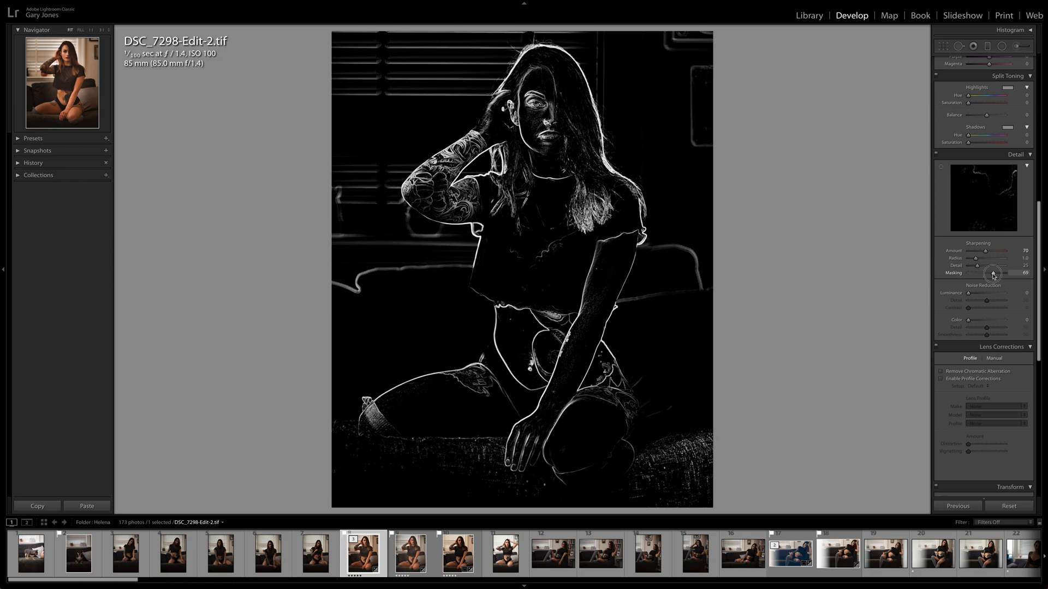
left_click_drag(993, 275, 990, 274)
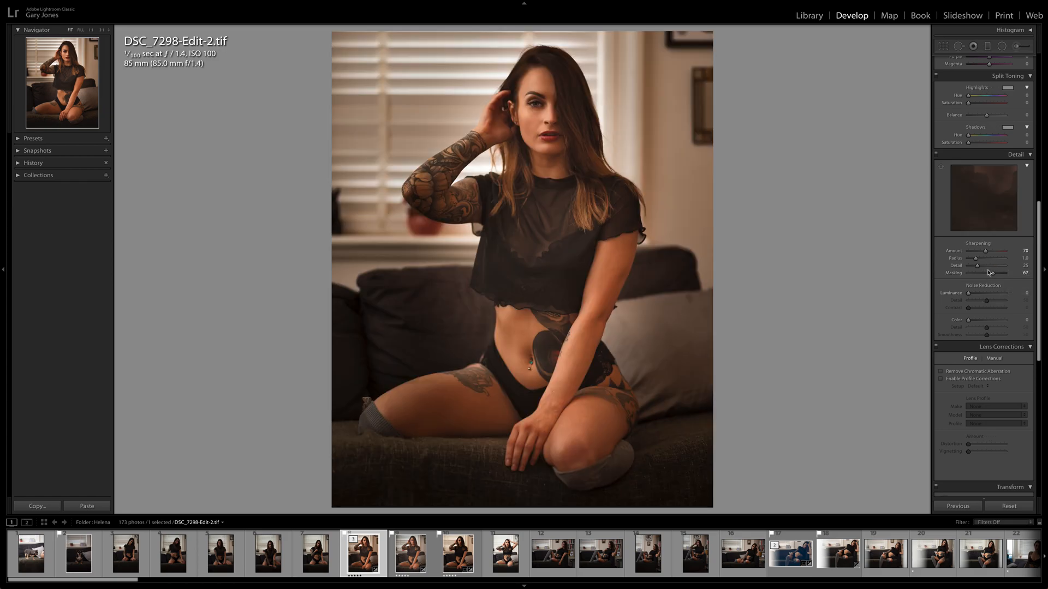
Step: Try a slightly negative Post-Crop Vignetting amount and a lower Red Primary saturation, resetting each to its default
left_click_drag(1040, 269, 1035, 418)
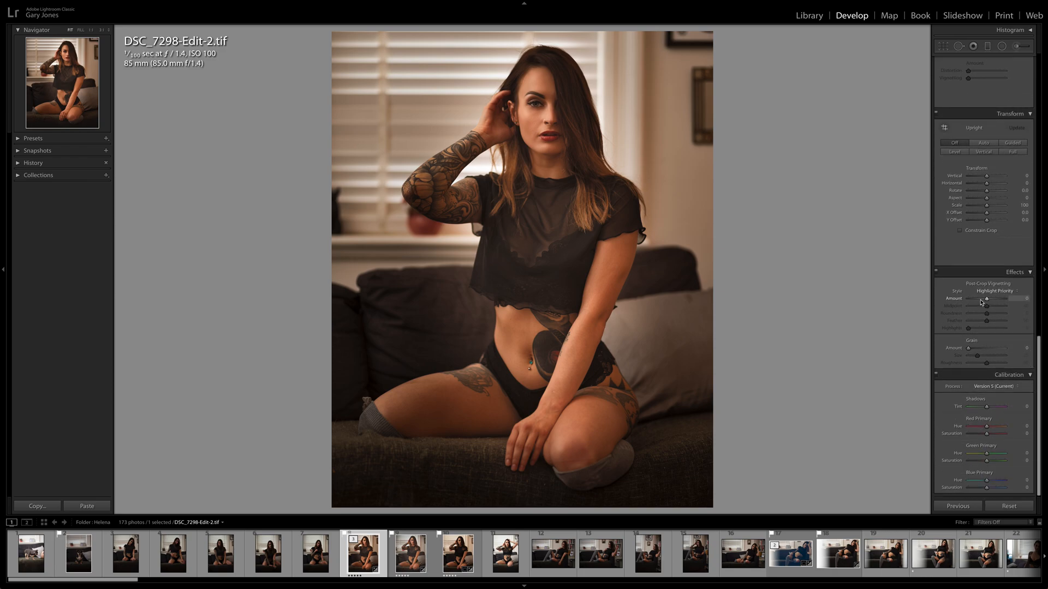
left_click_drag(986, 299, 984, 300)
double_click(953, 300)
left_click_drag(987, 435, 982, 439)
double_click(956, 437)
Step: Compare the original DSC_7298.NEF with the finished DSC_7298-Edit-2.tif
left_click(457, 552)
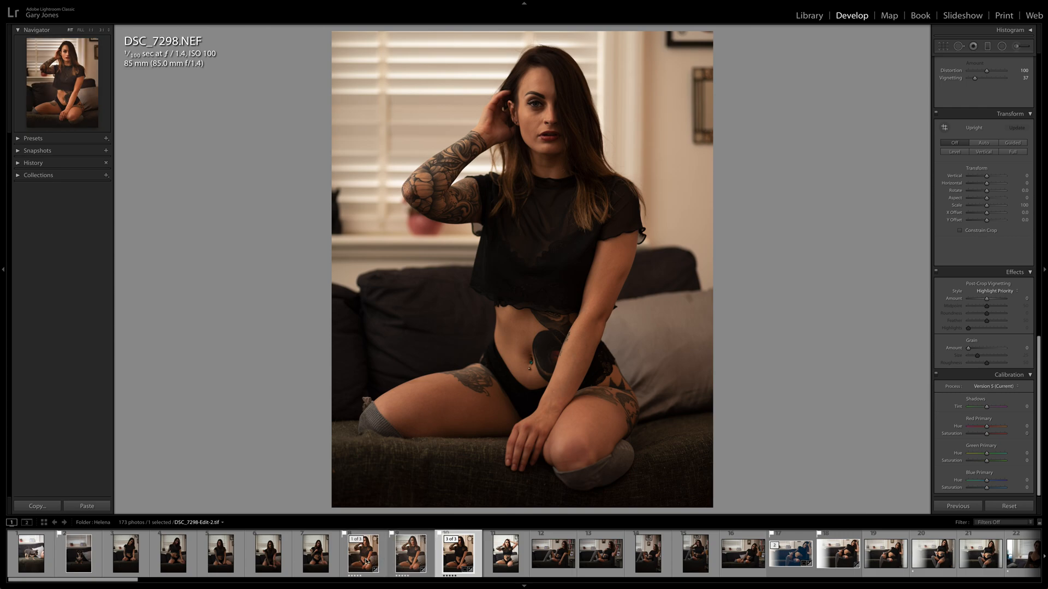
left_click(367, 557)
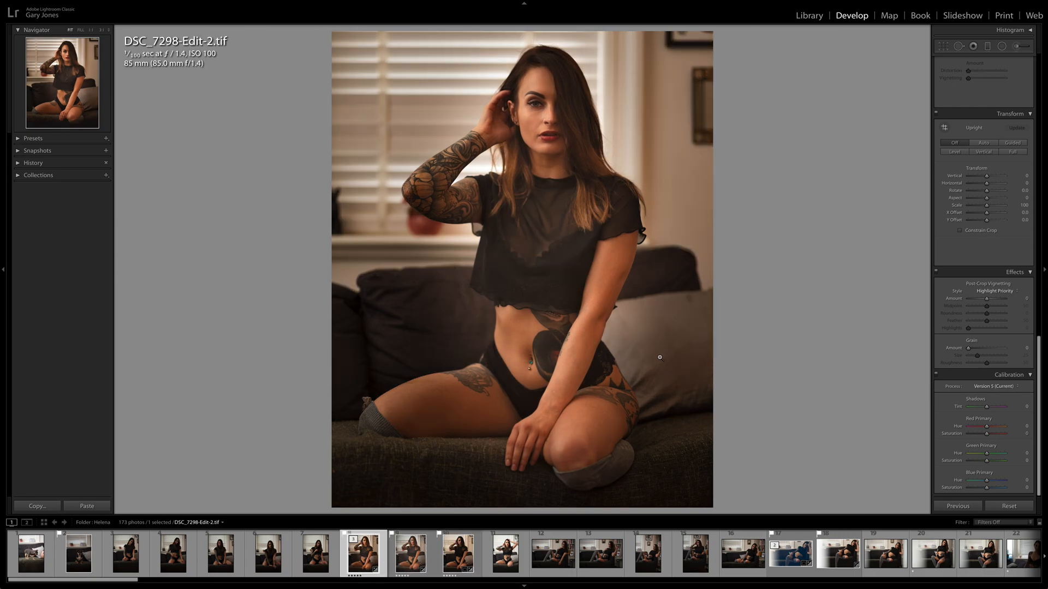